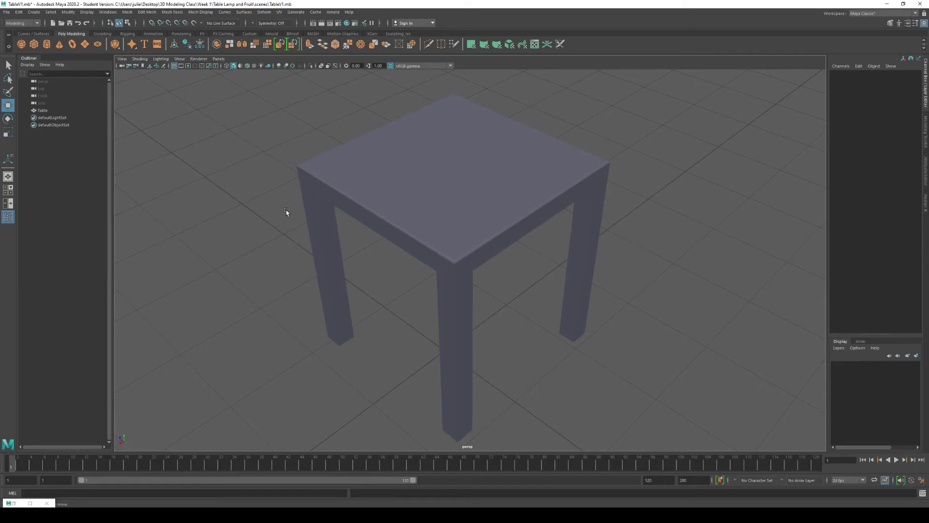
# Create a new display layer from the selected table model.
pyautogui.click(455, 178)
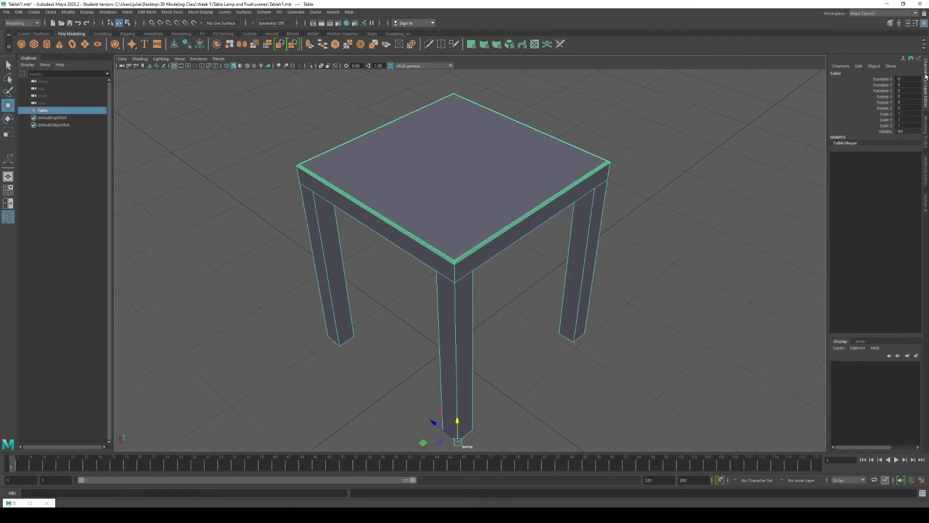
pyautogui.click(926, 173)
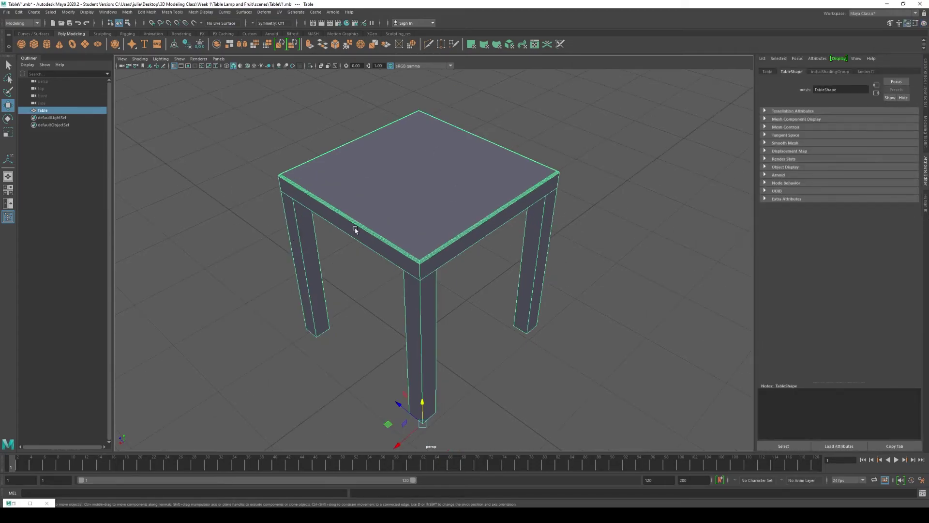
pyautogui.click(927, 69)
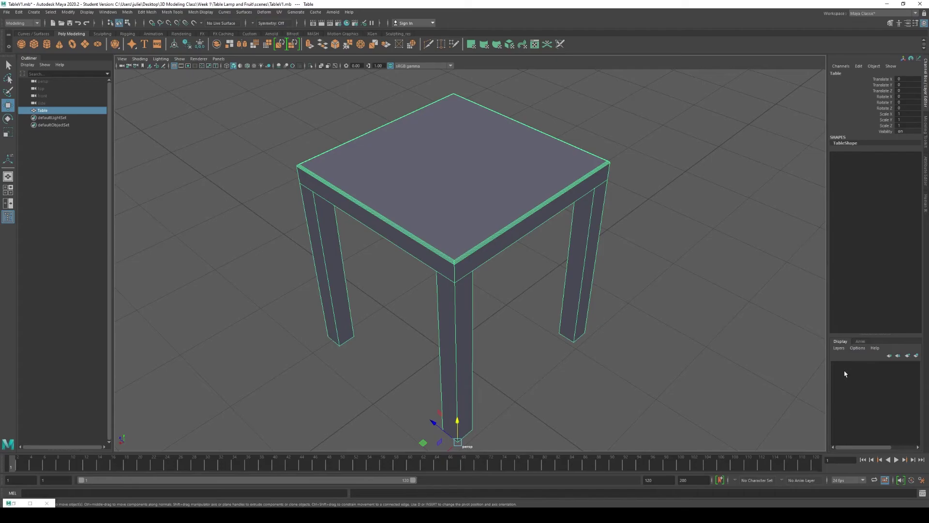
pyautogui.click(839, 348)
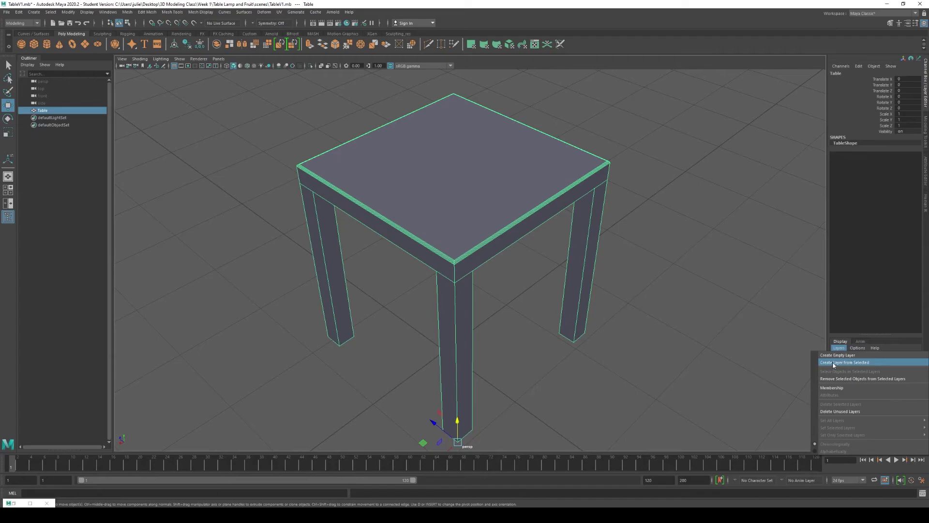
pyautogui.click(832, 364)
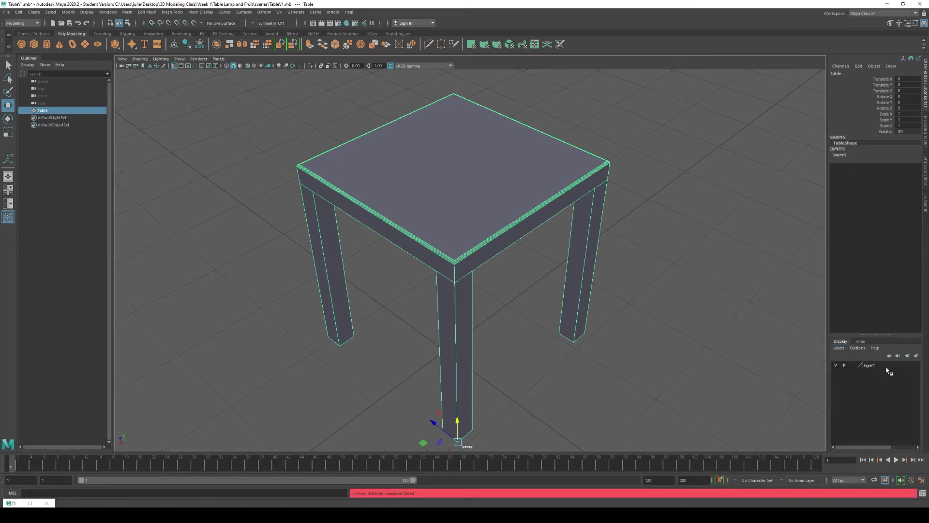
pyautogui.click(835, 365)
pyautogui.click(835, 366)
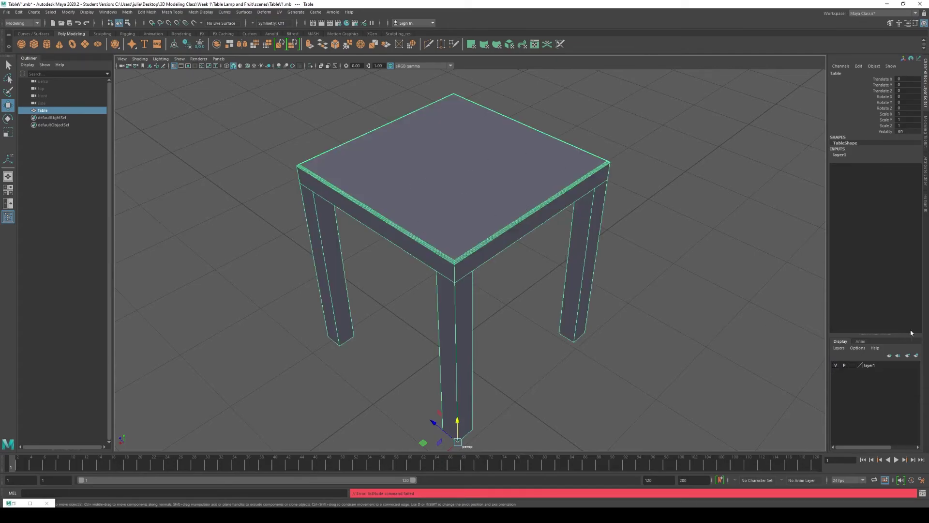
# Rename the table's display layer to Table_.
pyautogui.doubleClick(872, 367)
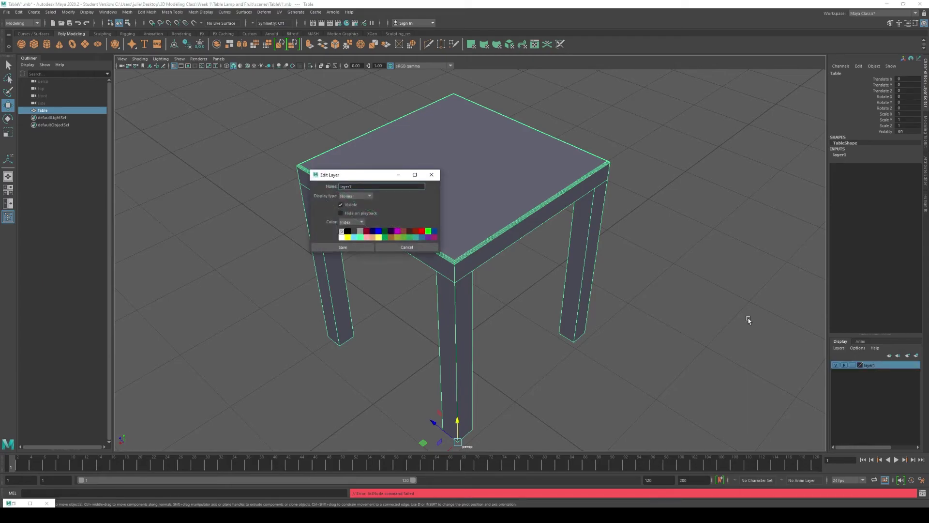
pyautogui.doubleClick(363, 186)
pyautogui.write('Table_')
pyautogui.click(369, 247)
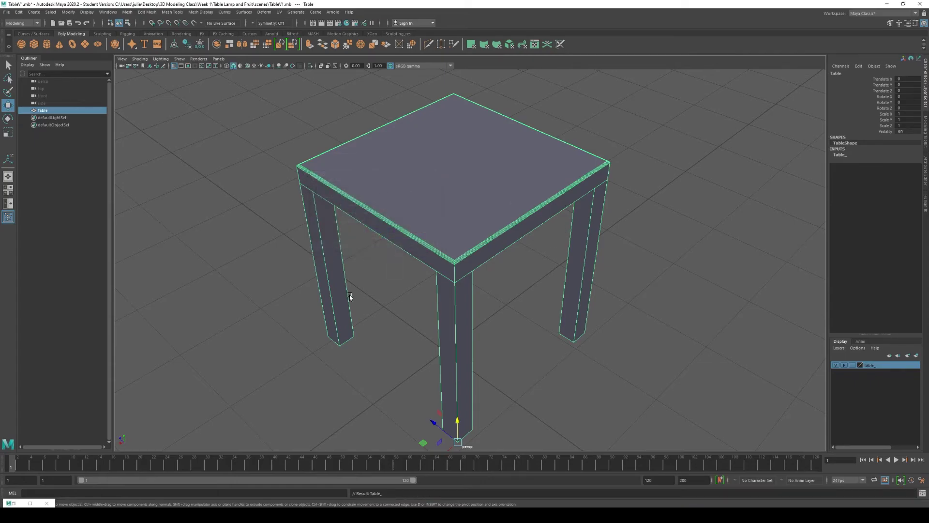
# Hide the Table_ layer and deselect the table to leave an empty workspace.
pyautogui.click(836, 365)
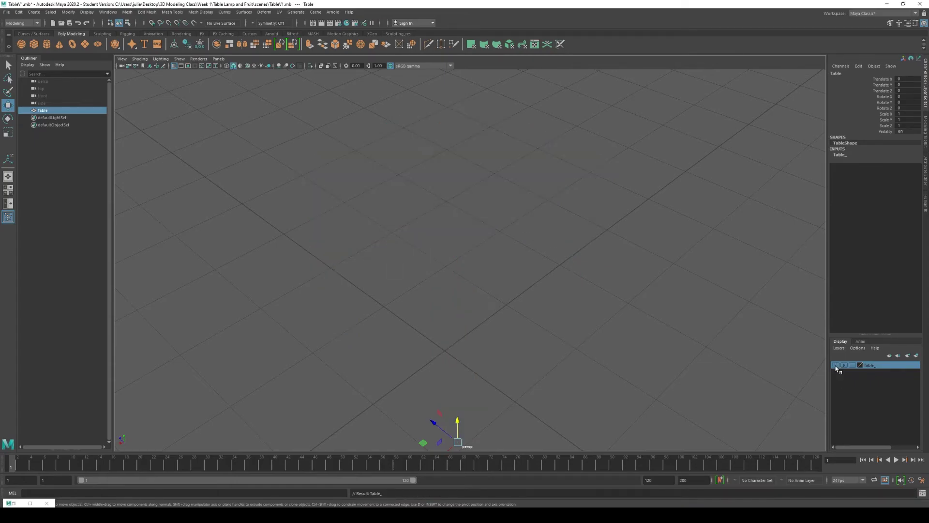
pyautogui.click(836, 365)
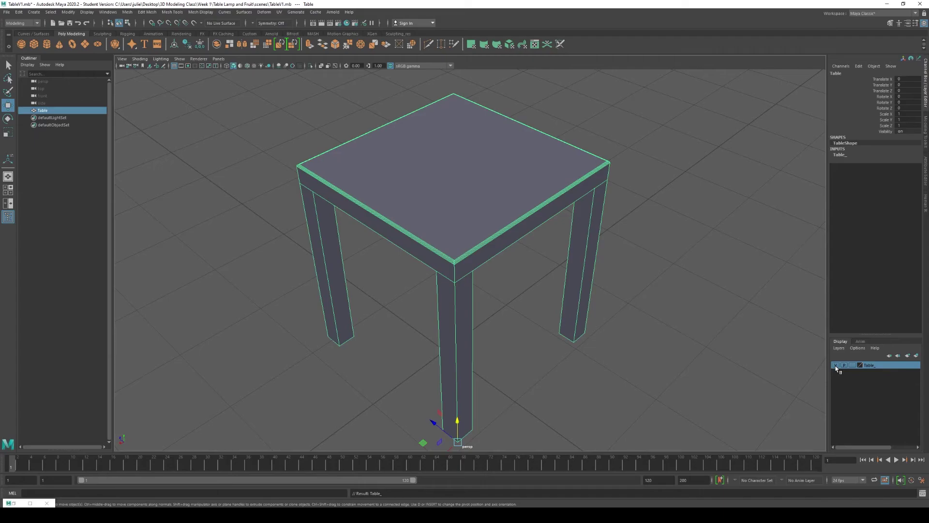
pyautogui.click(835, 365)
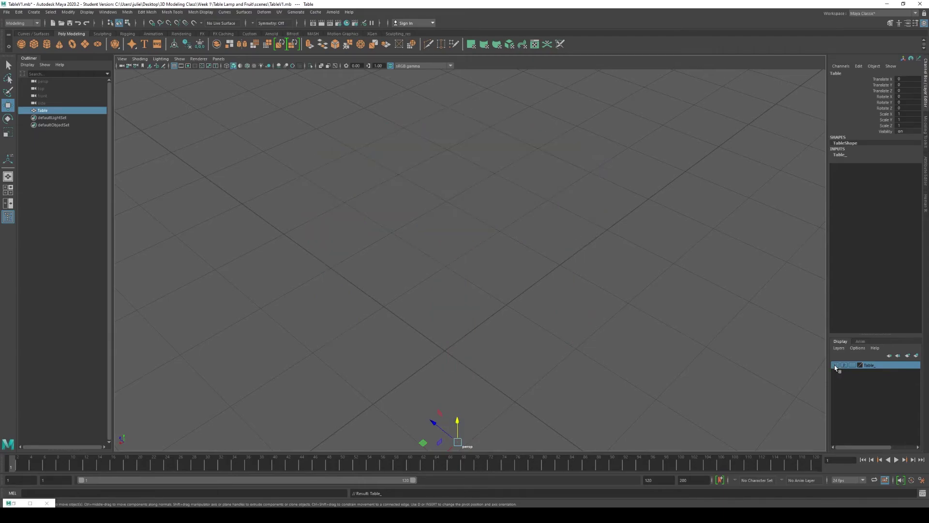
pyautogui.click(467, 338)
pyautogui.keyDown('alt'); pyautogui.moveTo(466, 338); pyautogui.dragTo(550, 143); pyautogui.keyUp('alt')
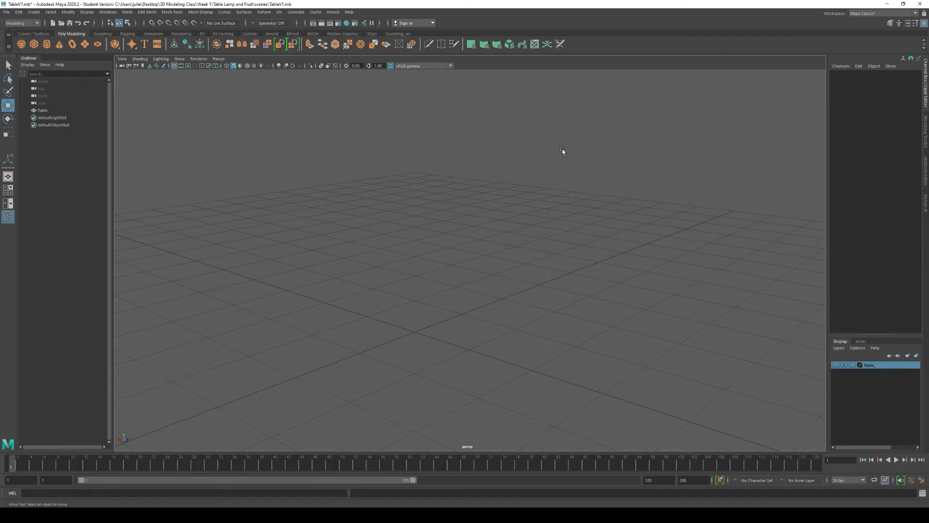
# Create a polygon sphere and examine its transform, shape and polySphere attributes.
pyautogui.click(35, 13)
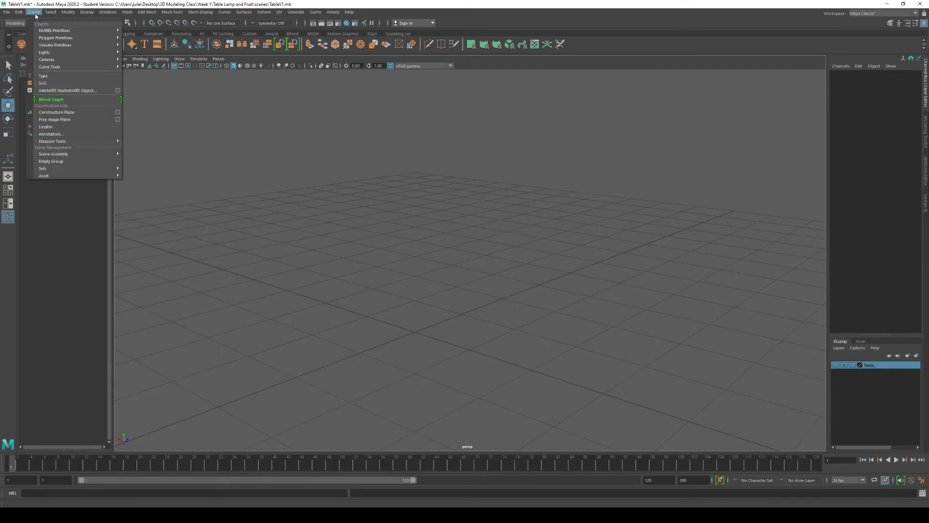
pyautogui.moveTo(69, 42)
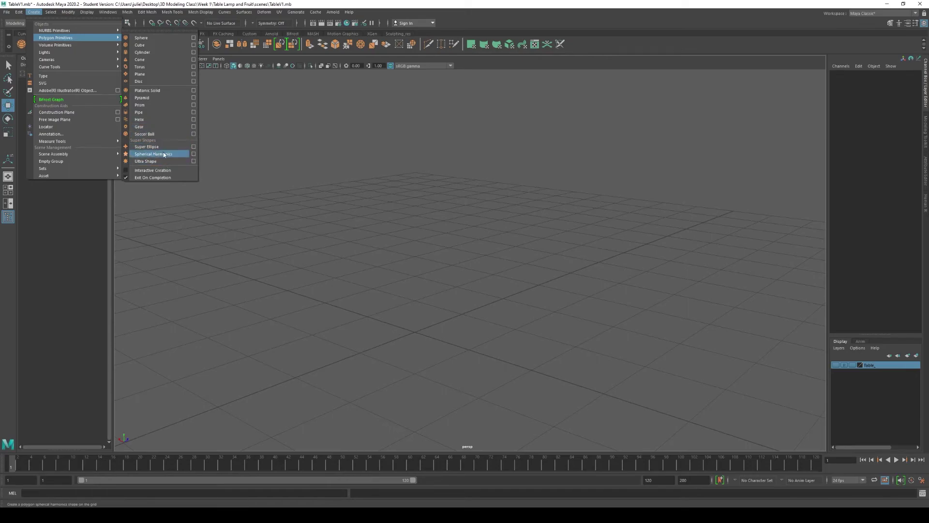
pyautogui.click(156, 41)
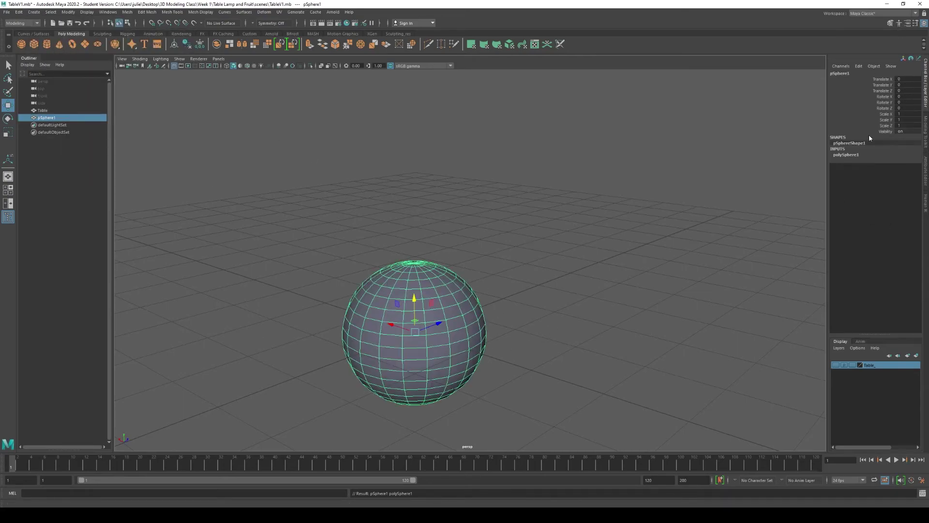
pyautogui.click(926, 170)
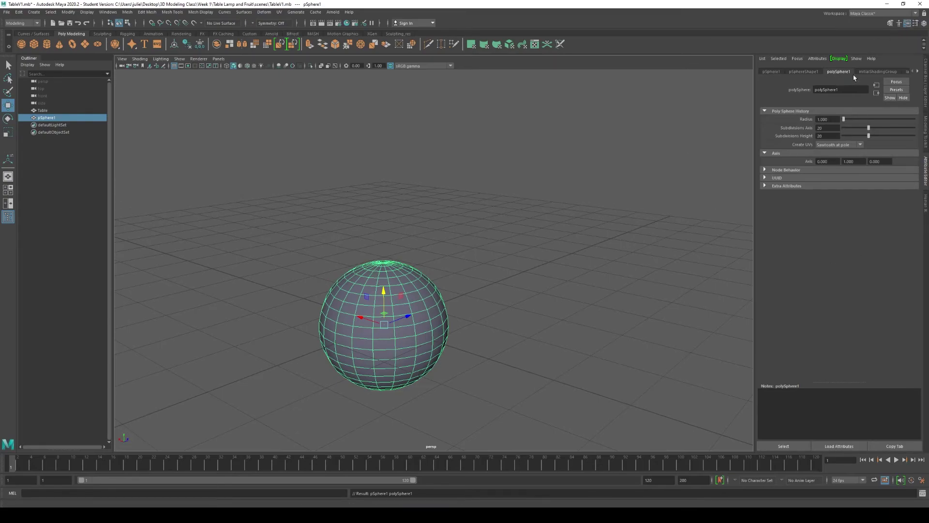
pyautogui.click(769, 72)
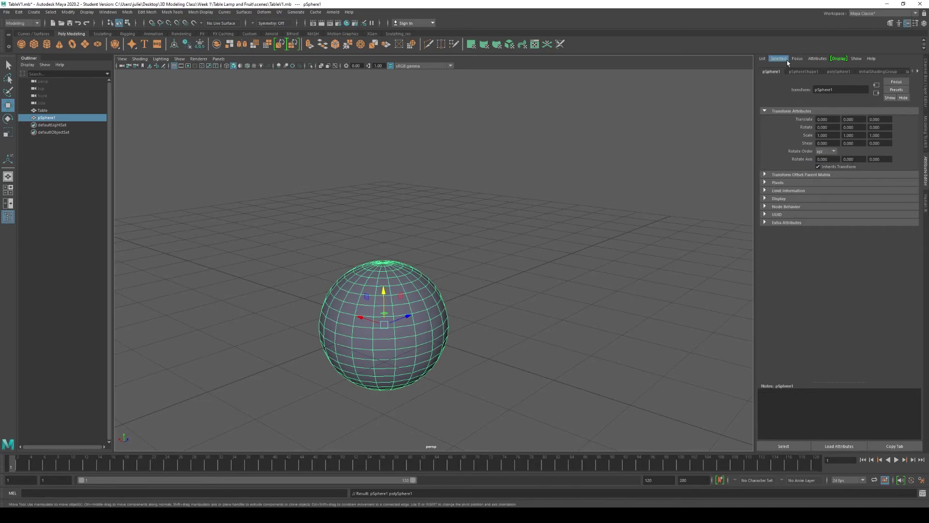
pyautogui.click(807, 71)
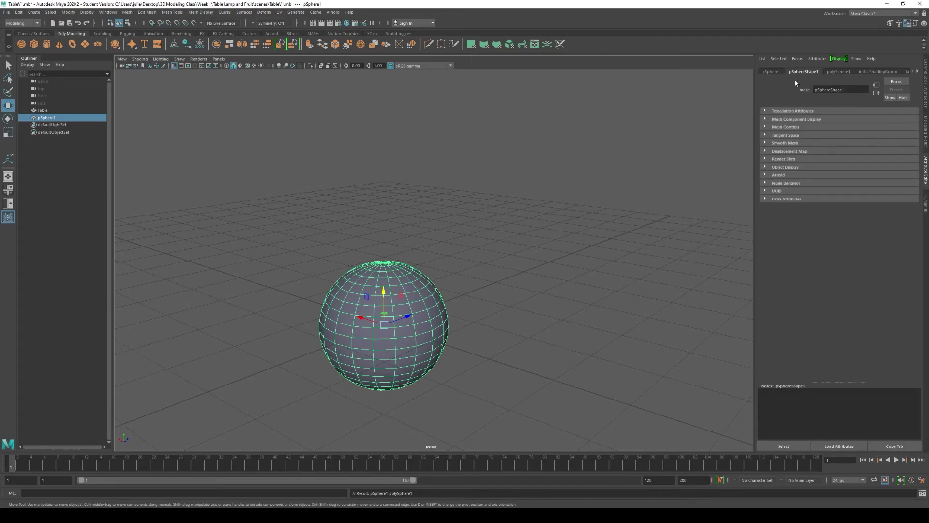
pyautogui.click(839, 72)
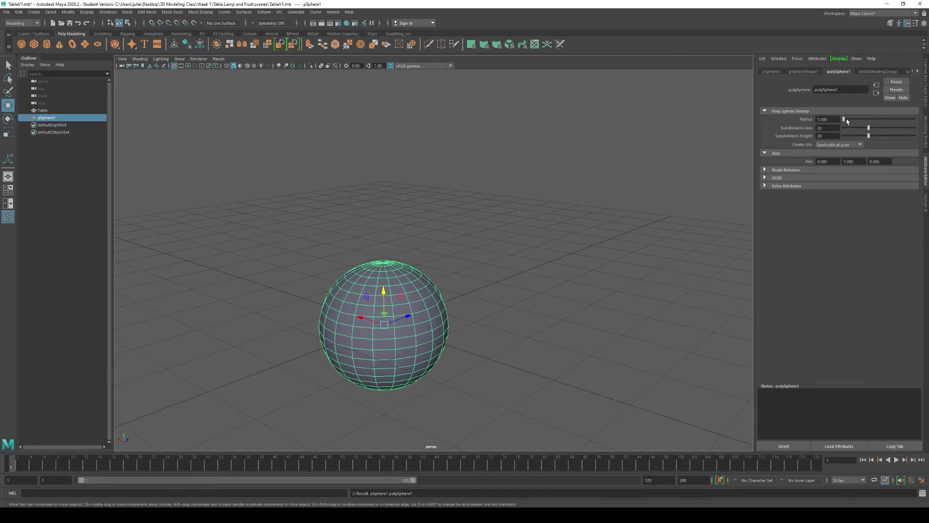
# Enlarge the sphere's radius to about 2.6 and reduce both its axis and height subdivisions to 3.
pyautogui.moveTo(846, 121)
pyautogui.mouseDown()
pyautogui.moveTo(866, 121)
pyautogui.moveTo(845, 121)
pyautogui.mouseUp()
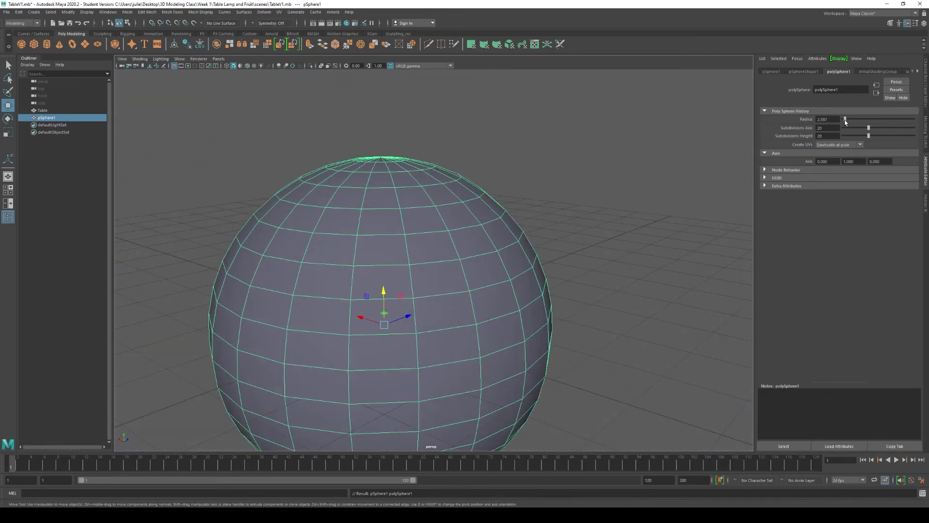
pyautogui.doubleClick(834, 119)
pyautogui.moveTo(869, 128); pyautogui.dragTo(842, 139)
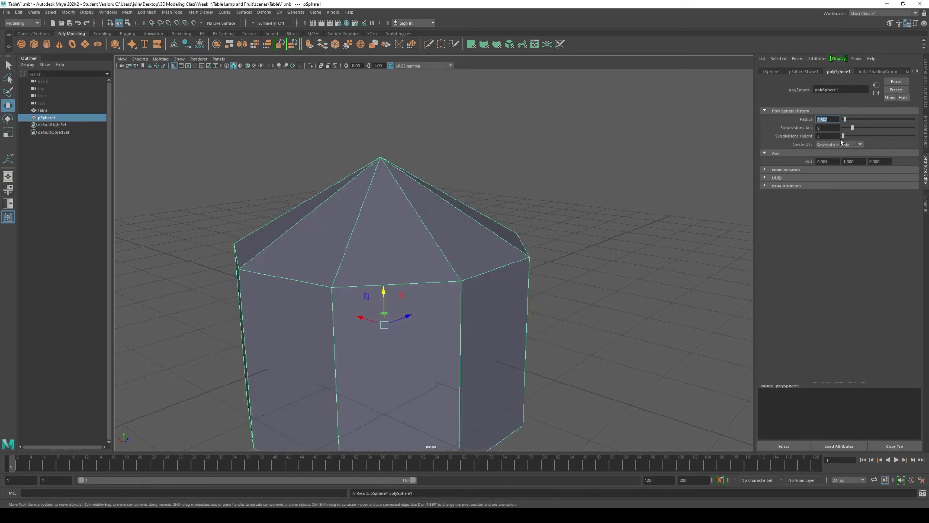
pyautogui.scroll(-4, 605, 171)
pyautogui.keyDown('alt'); pyautogui.moveTo(579, 274); pyautogui.dragTo(596, 230, button='middle'); pyautogui.keyUp('alt')
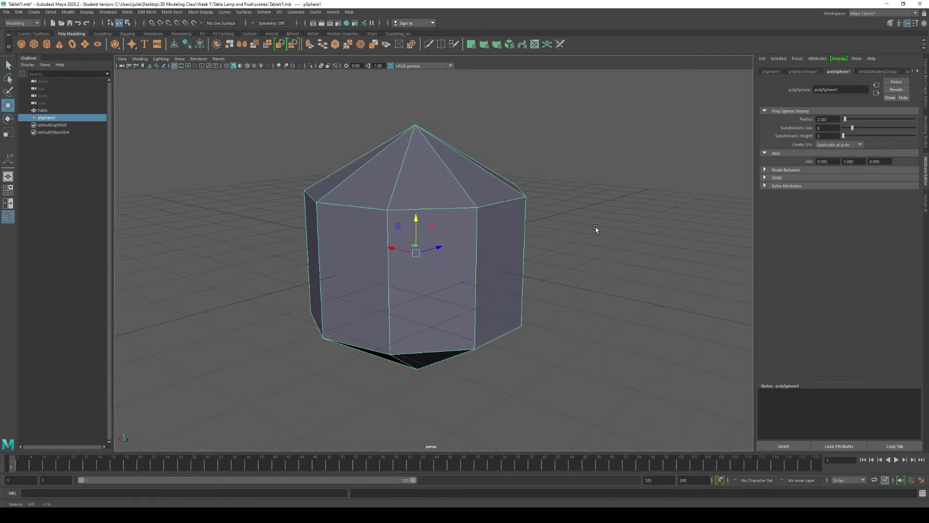
pyautogui.keyDown('alt'); pyautogui.moveTo(596, 229); pyautogui.dragTo(699, 160); pyautogui.keyUp('alt')
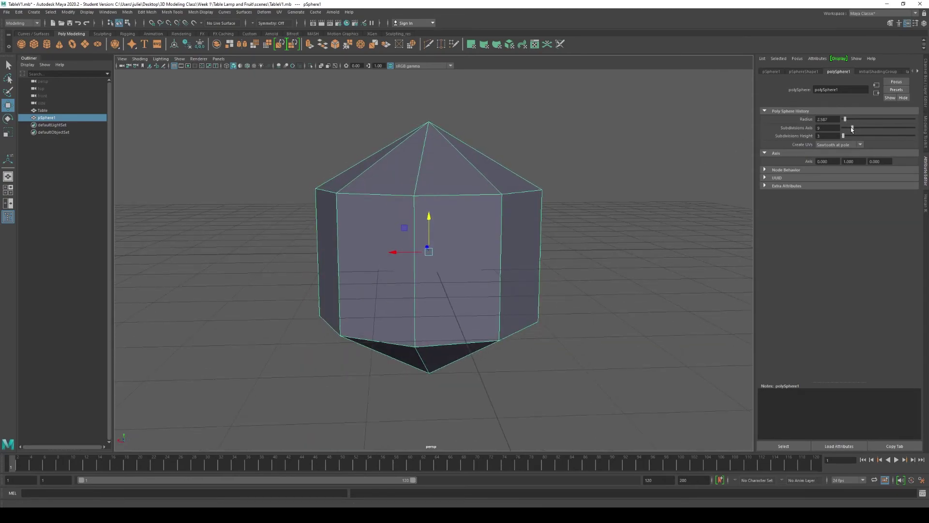
pyautogui.moveTo(852, 129); pyautogui.dragTo(842, 131)
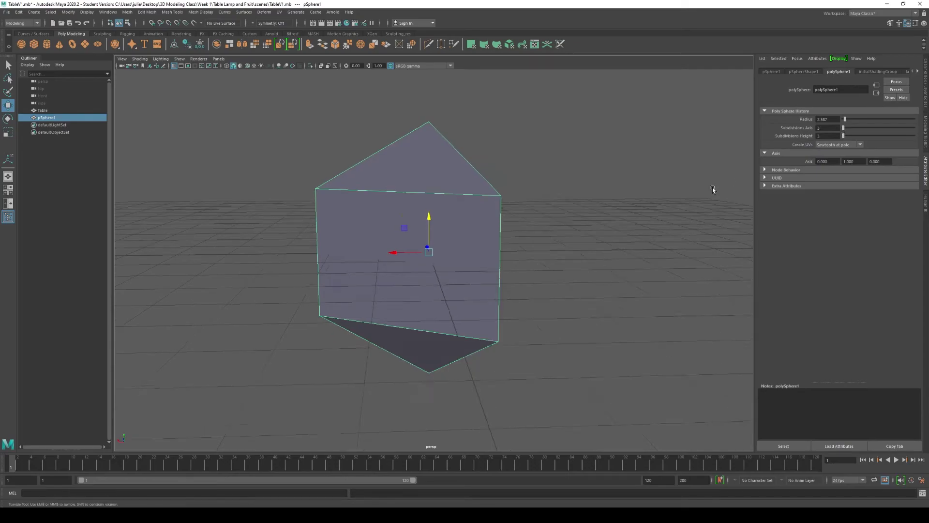
pyautogui.keyDown('alt'); pyautogui.moveTo(714, 187); pyautogui.dragTo(544, 187); pyautogui.keyUp('alt')
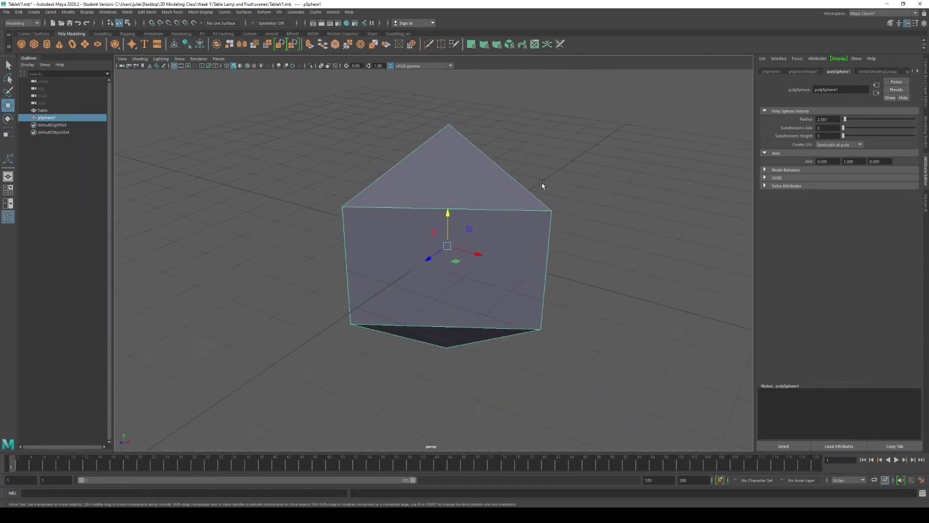
# Increase the low-poly sphere's radius to about 3.6, and delete the sphere.
pyautogui.moveTo(842, 121)
pyautogui.mouseDown()
pyautogui.moveTo(854, 124)
pyautogui.moveTo(845, 124)
pyautogui.mouseUp()
pyautogui.scroll(-3, 383, 184)
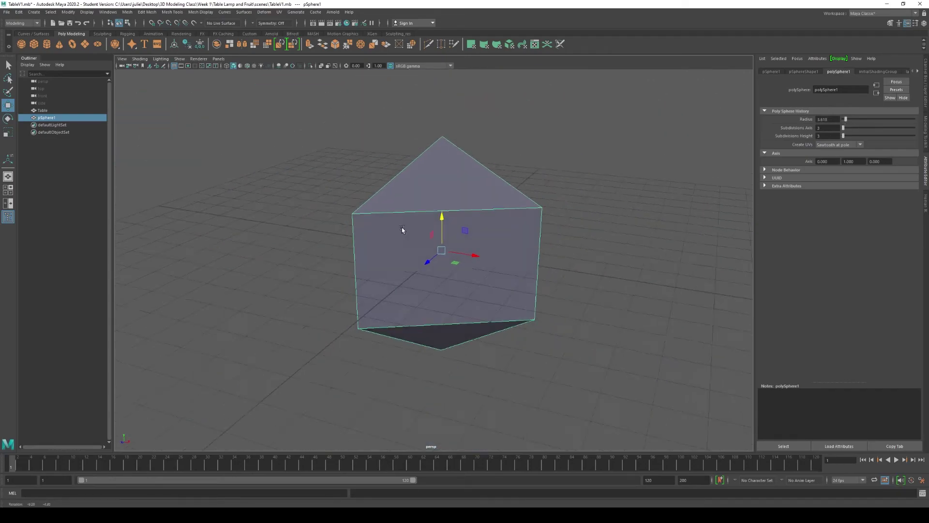
pyautogui.keyDown('alt'); pyautogui.moveTo(405, 228); pyautogui.dragTo(553, 141); pyautogui.keyUp('alt')
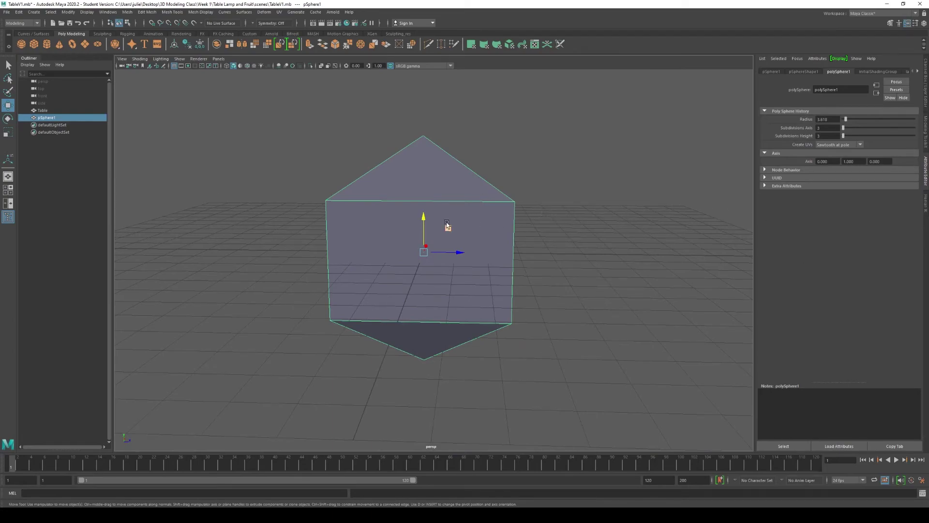
pyautogui.press('Delete')
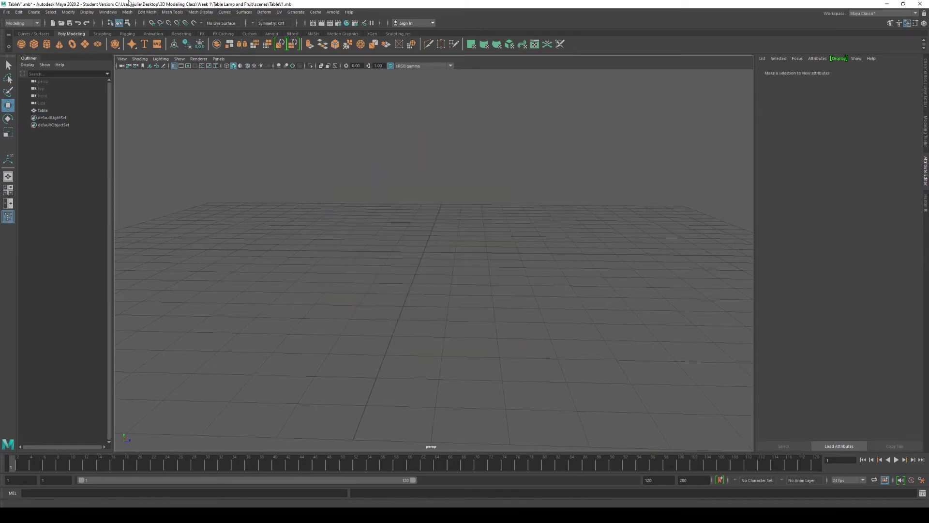
# Create a polygon cube about 4.8 wide, 4.3 high and 3.9 deep with 4 width, 6 height and 7 depth subdivisions.
pyautogui.click(34, 12)
pyautogui.moveTo(80, 38)
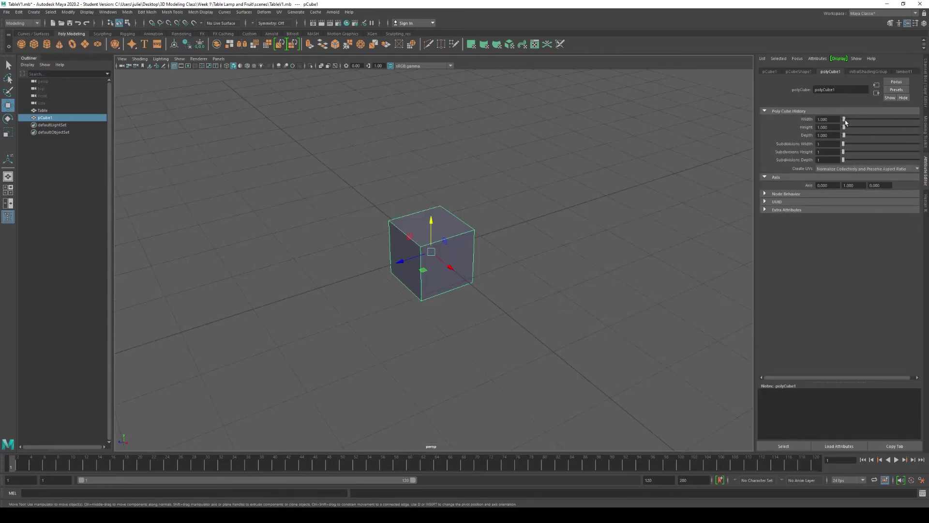
pyautogui.moveTo(844, 122); pyautogui.dragTo(853, 161)
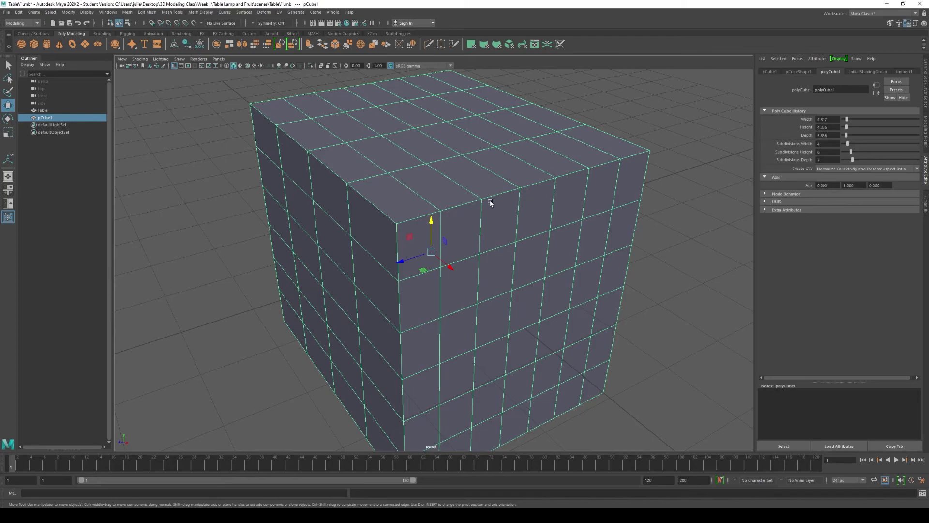
# Inspect the cube's subdivided faces and delete the cube from the scene.
pyautogui.scroll(-3, 490, 203)
pyautogui.moveTo(485, 216)
pyautogui.keyDown('alt'); pyautogui.mouseDown()
pyautogui.moveTo(574, 230)
pyautogui.moveTo(452, 218)
pyautogui.moveTo(503, 219)
pyautogui.moveTo(471, 226)
pyautogui.mouseUp(); pyautogui.keyUp('alt')
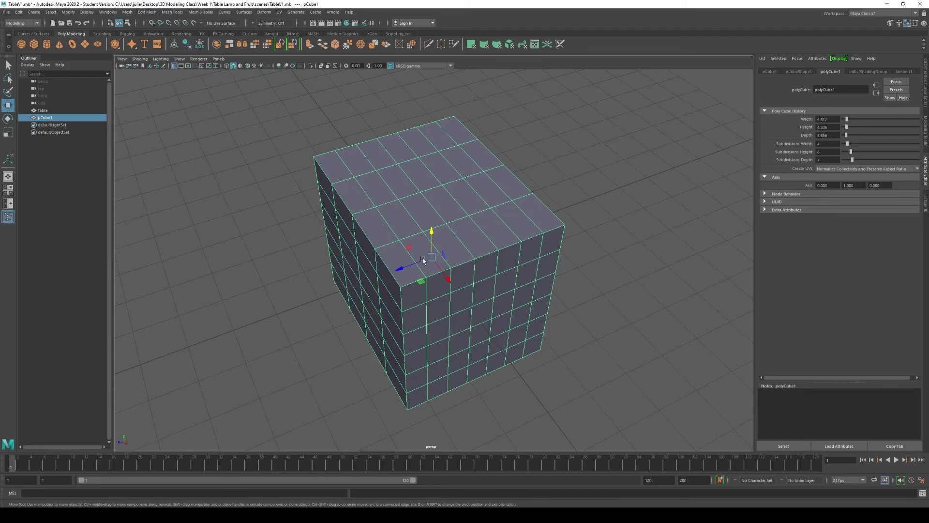
pyautogui.scroll(8, 411, 267)
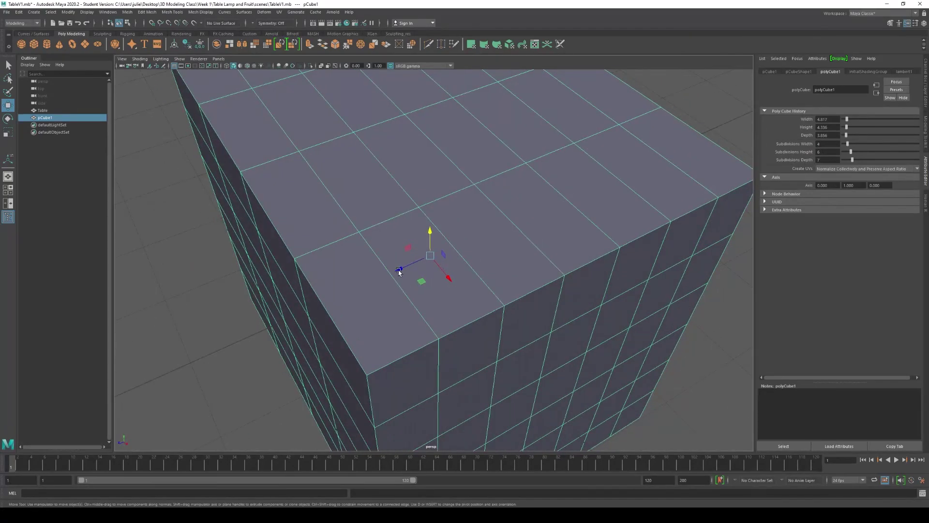
pyautogui.scroll(-8, 399, 271)
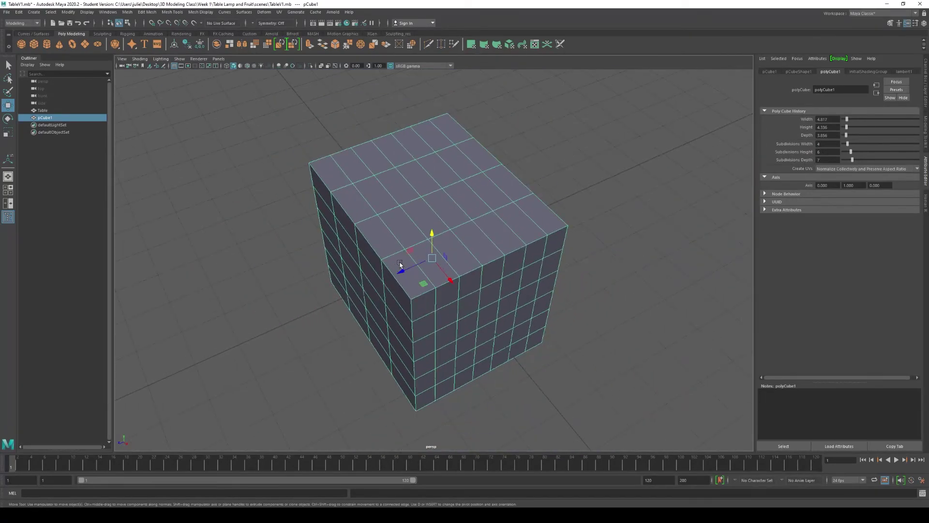
pyautogui.moveTo(626, 155); pyautogui.dragTo(286, 342)
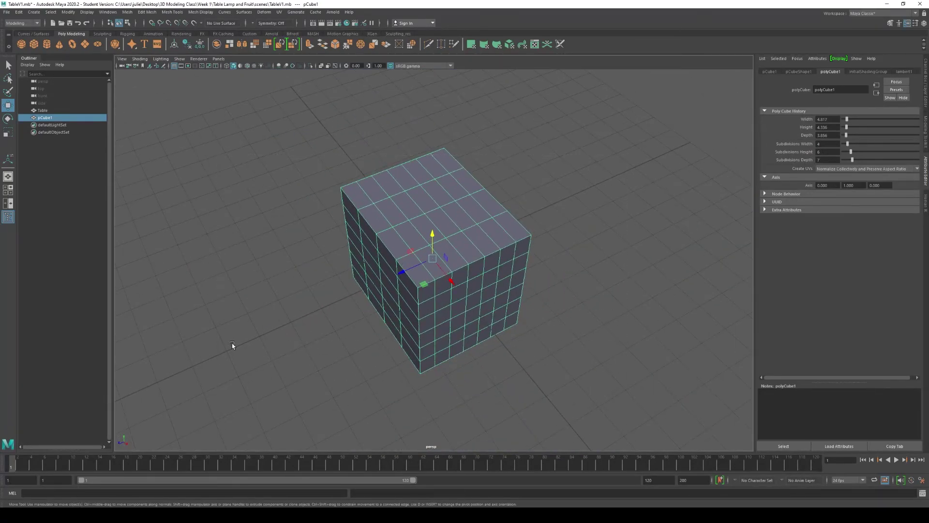
pyautogui.press('Delete')
# Create a polygon torus with a radius of about 2.07 and a section radius of about 0.53.
pyautogui.click(34, 12)
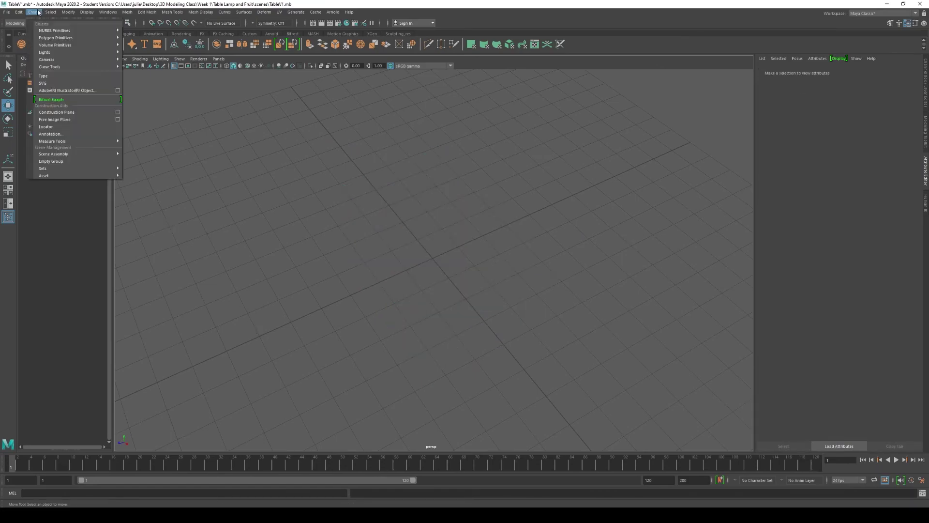
pyautogui.moveTo(79, 38)
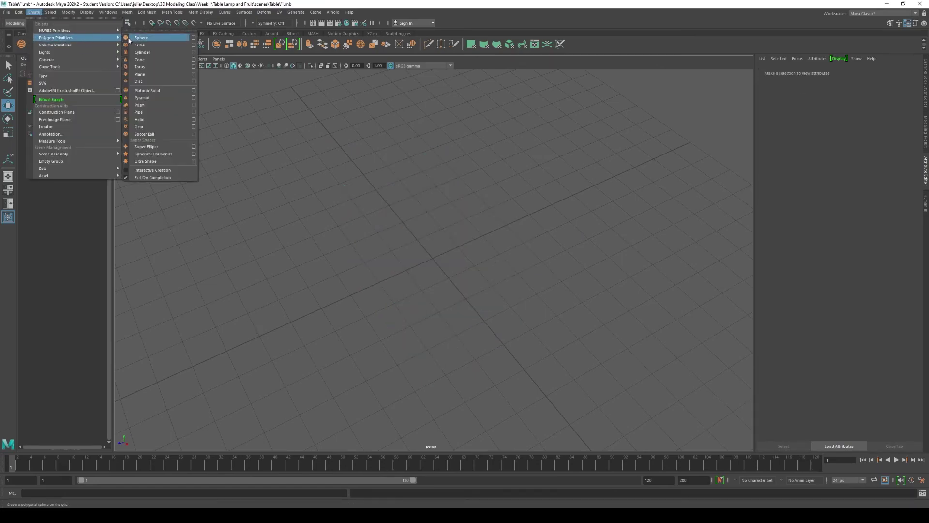
pyautogui.click(141, 68)
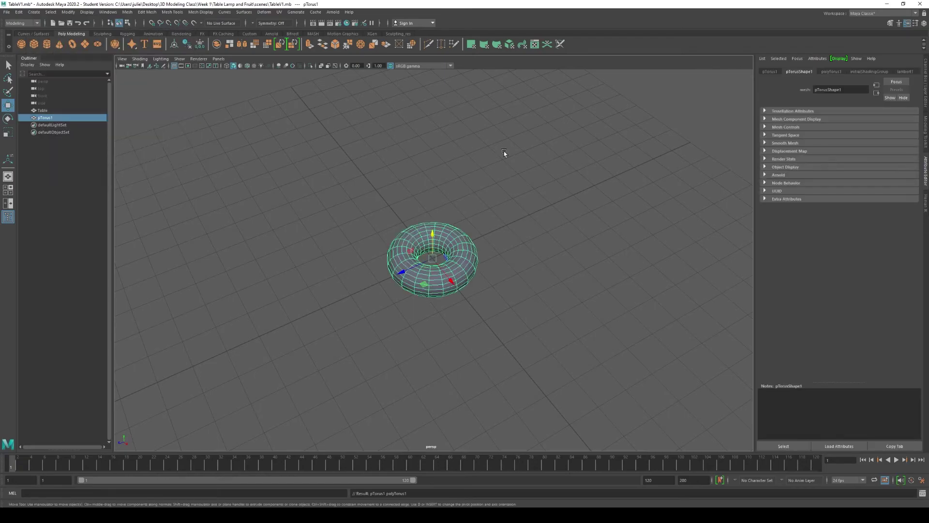
pyautogui.scroll(3, 441, 257)
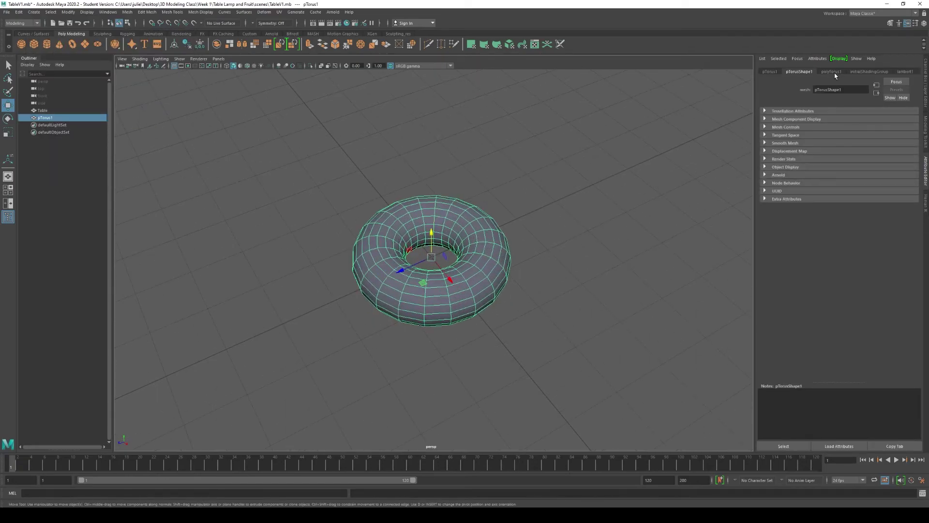
pyautogui.click(832, 72)
pyautogui.moveTo(843, 119)
pyautogui.mouseDown()
pyautogui.moveTo(866, 137)
pyautogui.moveTo(843, 139)
pyautogui.moveTo(847, 121)
pyautogui.moveTo(844, 128)
pyautogui.mouseUp()
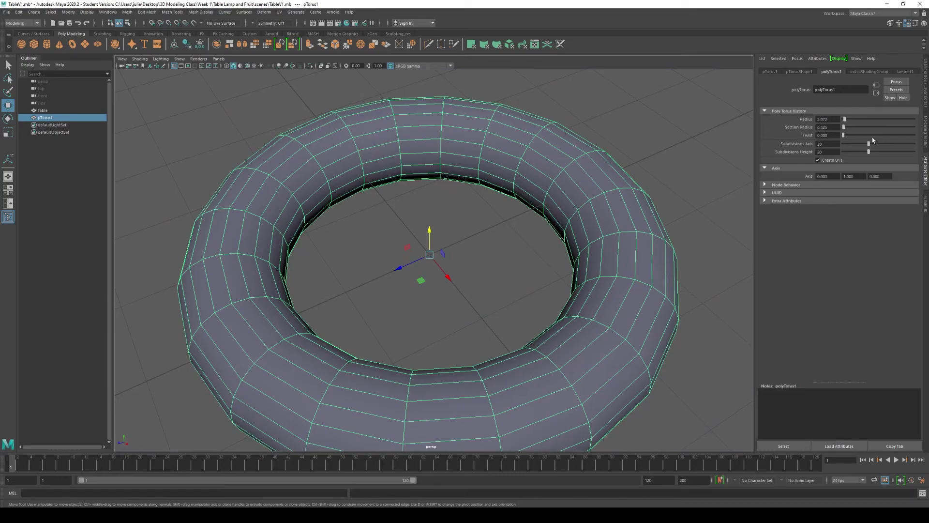
# Reduce the torus's axis subdivisions to 8, and delete the torus.
pyautogui.moveTo(869, 144)
pyautogui.mouseDown()
pyautogui.moveTo(842, 146)
pyautogui.moveTo(868, 152)
pyautogui.mouseUp()
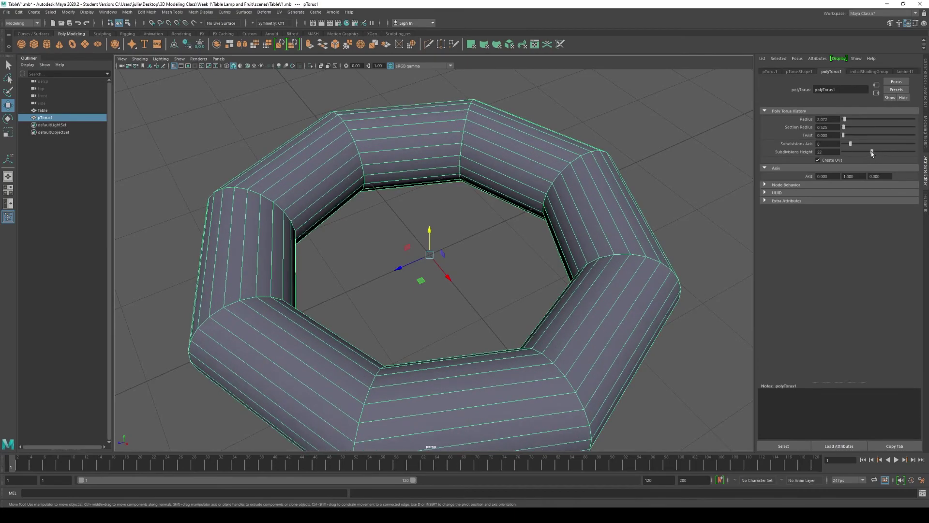
pyautogui.scroll(-4, 588, 181)
pyautogui.moveTo(652, 158); pyautogui.dragTo(538, 336)
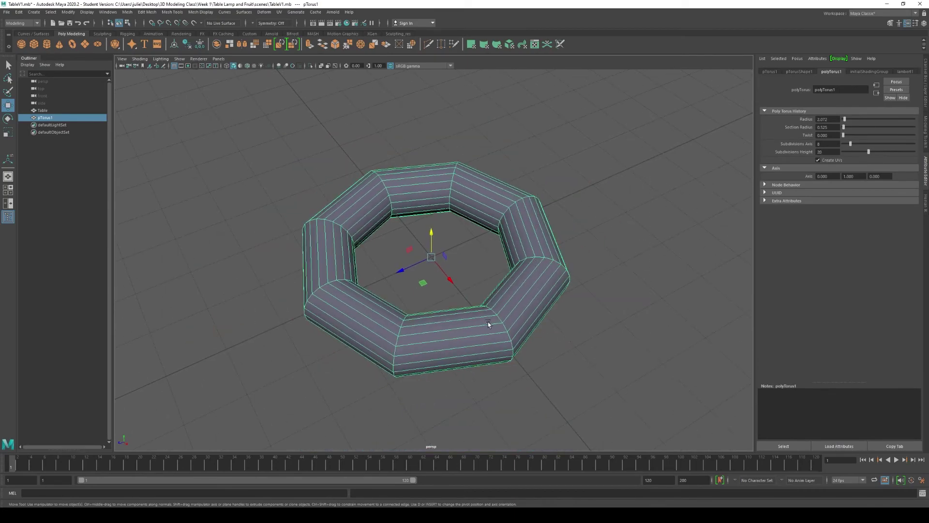
pyautogui.press('Delete')
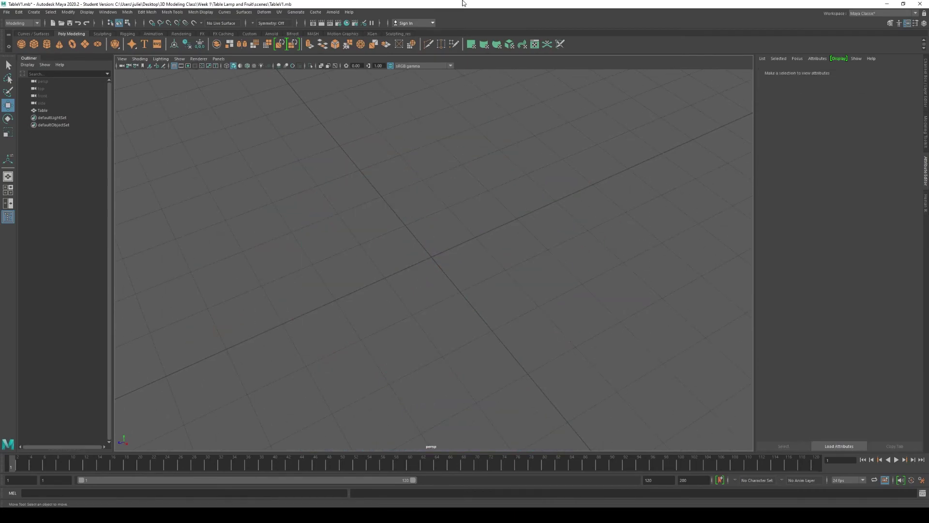
# Create a polygon platonic solid and set its primitive type to Tetrahedron.
pyautogui.click(34, 12)
pyautogui.moveTo(82, 41)
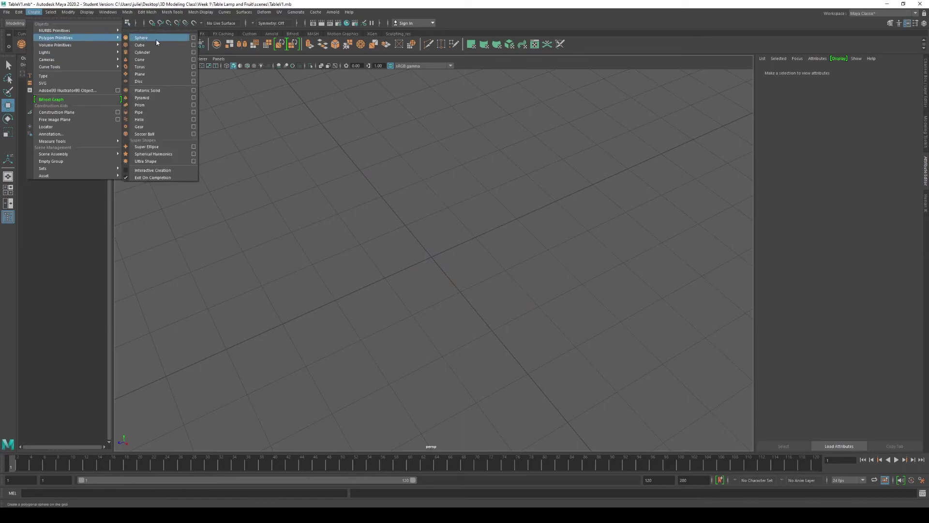
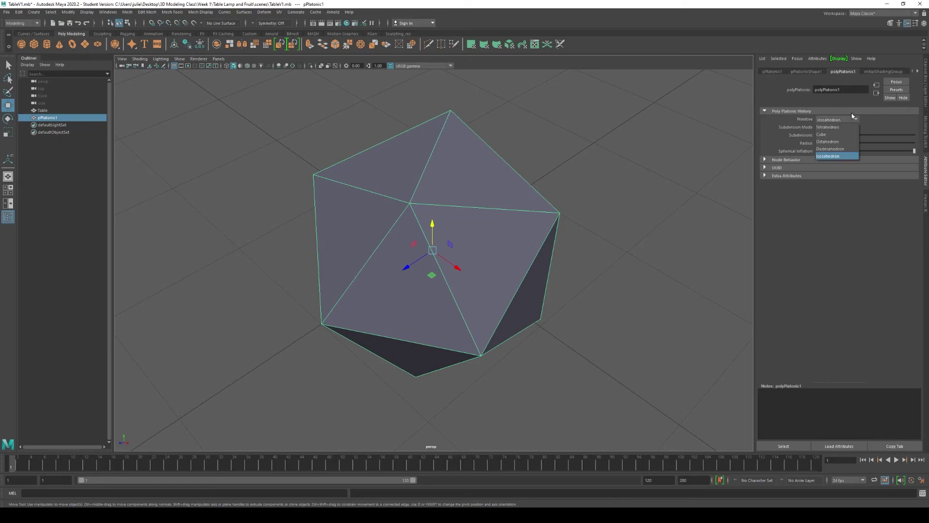
pyautogui.click(827, 127)
pyautogui.keyDown('alt'); pyautogui.moveTo(578, 180); pyautogui.dragTo(509, 164); pyautogui.keyUp('alt')
# Switch the platonic solid's primitive type to Cube, and after viewing that shape, to Octahedron.
pyautogui.click(844, 122)
pyautogui.click(829, 135)
pyautogui.keyDown('alt'); pyautogui.moveTo(485, 212); pyautogui.dragTo(377, 203); pyautogui.keyUp('alt')
pyautogui.scroll(4, 503, 214)
pyautogui.click(824, 121)
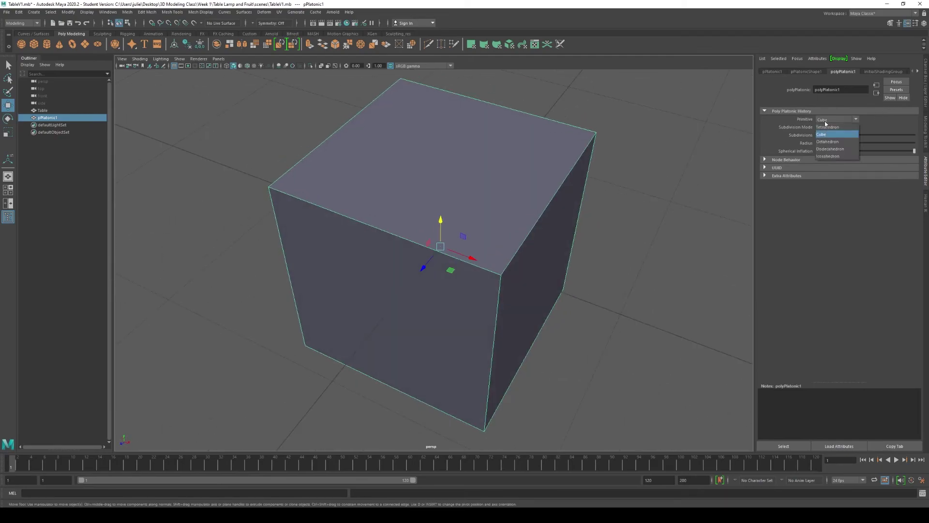
pyautogui.click(830, 140)
pyautogui.keyDown('alt'); pyautogui.moveTo(455, 238); pyautogui.dragTo(537, 259); pyautogui.keyUp('alt')
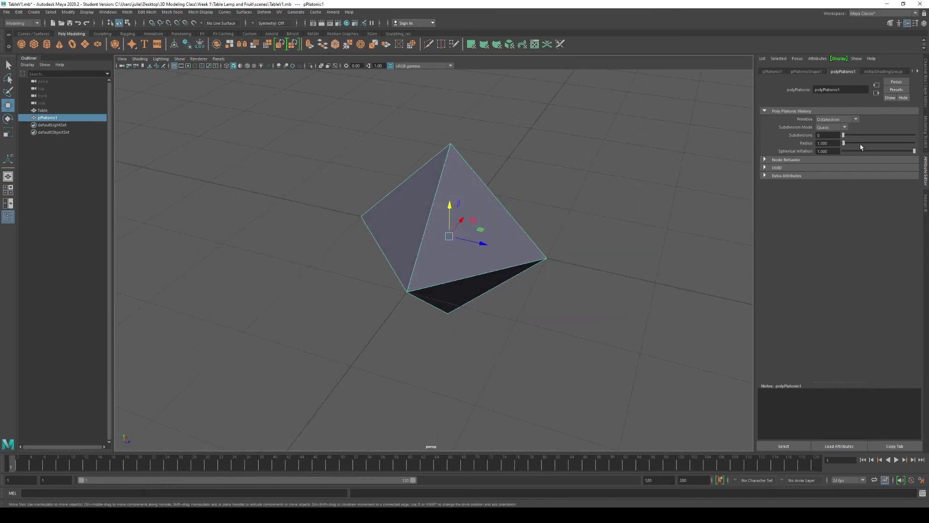
# Set the platonic solid to Icosahedron with the Triangles subdivision mode and 2 subdivisions.
pyautogui.click(843, 119)
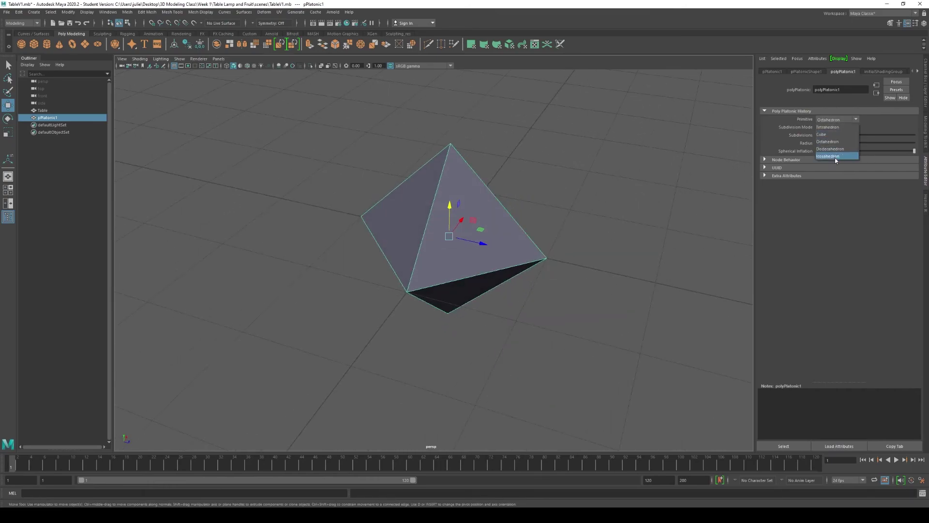
pyautogui.click(834, 158)
pyautogui.keyDown('alt'); pyautogui.moveTo(537, 232); pyautogui.dragTo(464, 228); pyautogui.keyUp('alt')
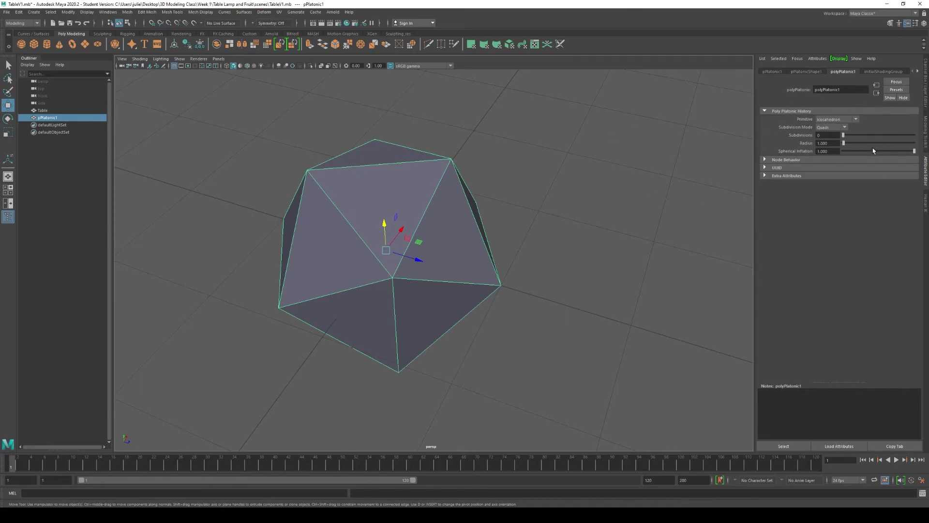
pyautogui.click(837, 127)
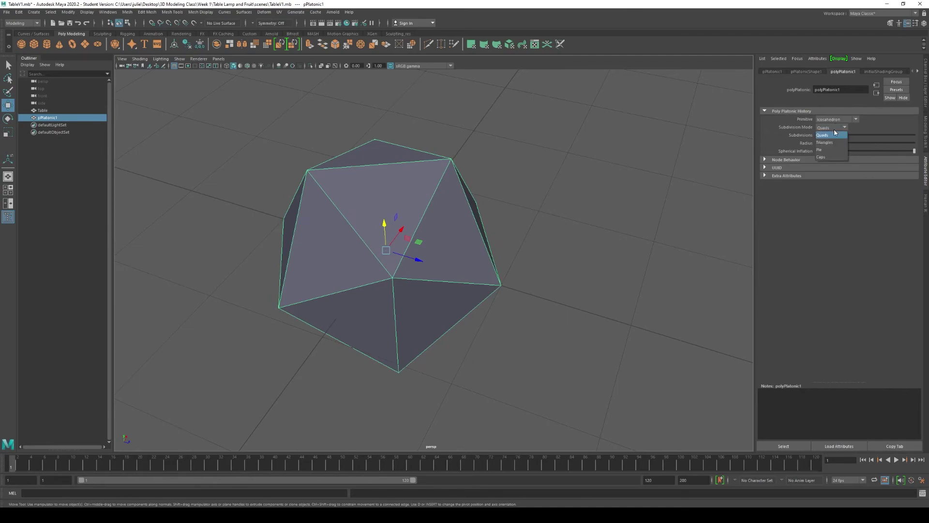
pyautogui.click(837, 142)
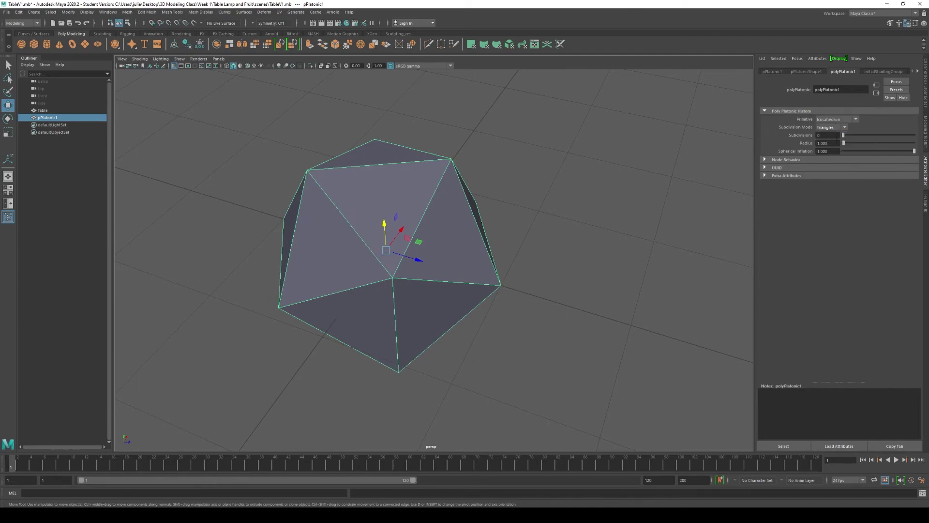
pyautogui.moveTo(851, 139)
pyautogui.mouseDown()
pyautogui.moveTo(905, 145)
pyautogui.moveTo(858, 138)
pyautogui.moveTo(866, 139)
pyautogui.mouseUp()
# Switch the icosahedron's subdivision mode to Quads and examine its faces up close.
pyautogui.click(844, 128)
pyautogui.click(830, 136)
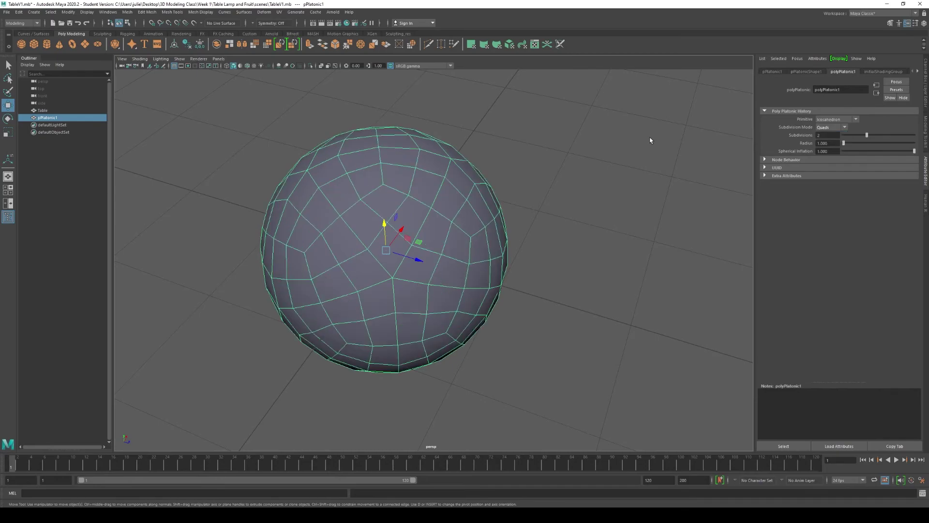
pyautogui.scroll(4, 417, 208)
pyautogui.scroll(-2, 377, 220)
pyautogui.scroll(1, 387, 241)
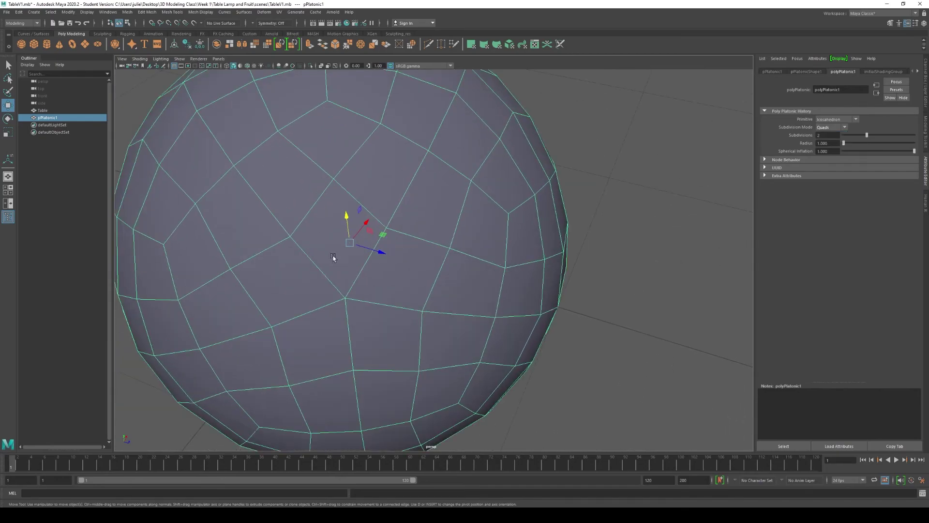
# Set the icosahedron's subdivision mode back to Triangles and raise its subdivisions to 3.
pyautogui.click(817, 128)
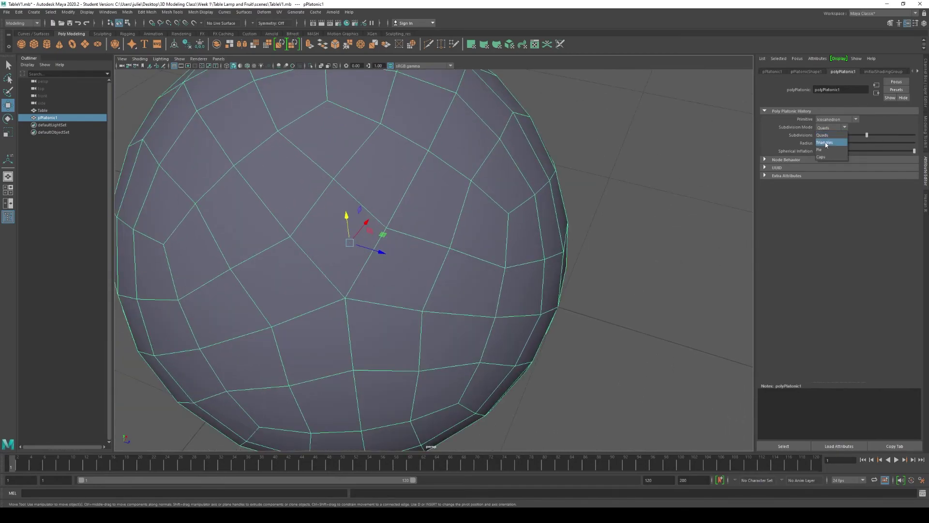
pyautogui.click(825, 145)
pyautogui.scroll(-3, 444, 235)
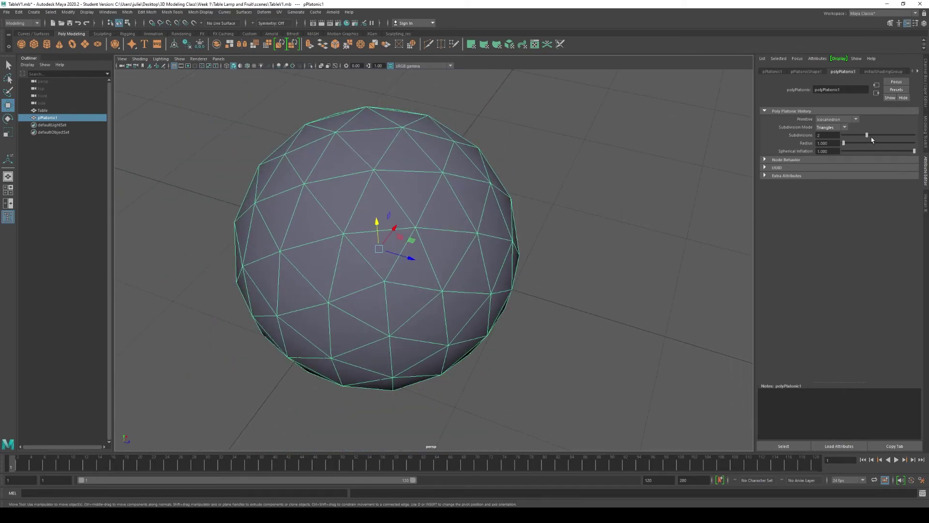
pyautogui.moveTo(868, 137)
pyautogui.mouseDown()
pyautogui.moveTo(861, 141)
pyautogui.moveTo(878, 140)
pyautogui.mouseUp()
pyautogui.scroll(-2, 602, 234)
pyautogui.keyDown('alt'); pyautogui.moveTo(602, 234); pyautogui.dragTo(609, 264); pyautogui.keyUp('alt')
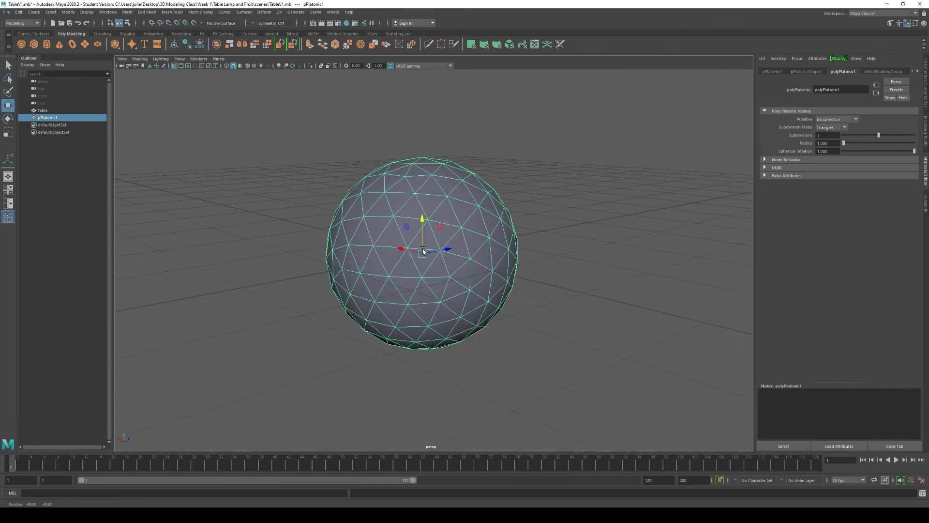
pyautogui.scroll(4, 613, 278)
pyautogui.scroll(-4, 613, 278)
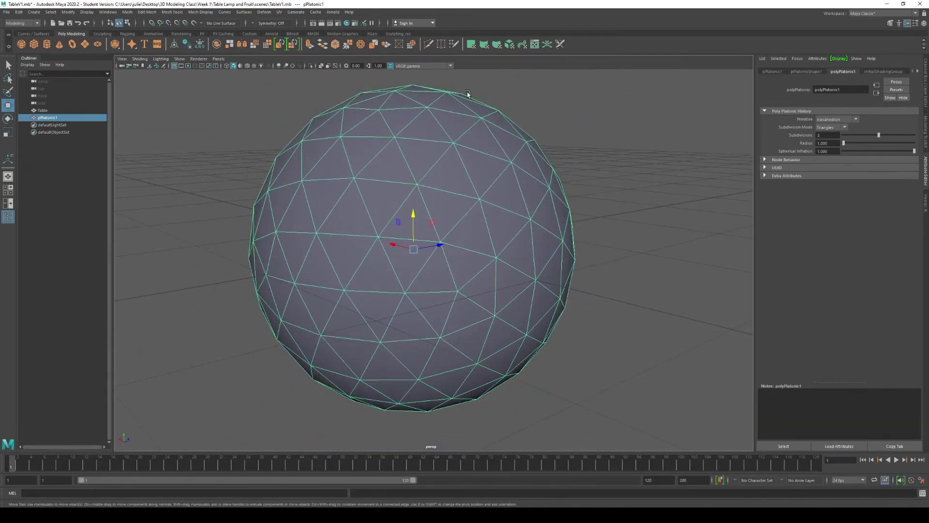
# Change the platonic solid's primitive type to Dodecahedron and reduce its subdivisions to 1.
pyautogui.click(833, 123)
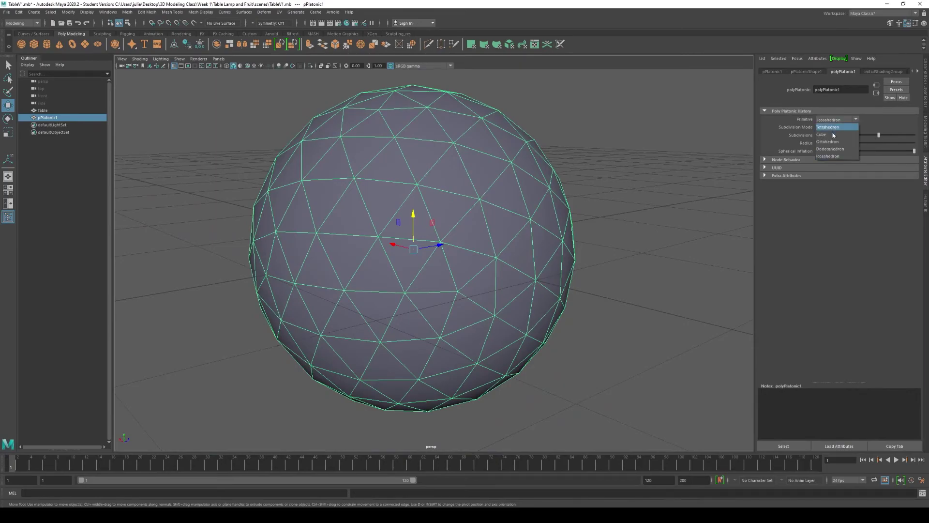
pyautogui.click(821, 147)
pyautogui.moveTo(879, 136); pyautogui.dragTo(856, 136)
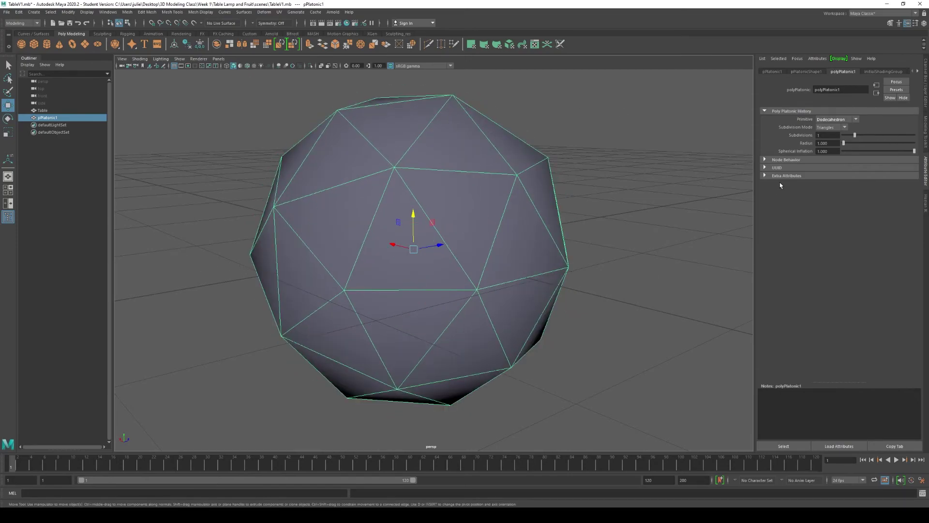
# Set the dodecahedron's radius to about 1.03 and spherical inflation to about 0.7, and delete the solid.
pyautogui.moveTo(845, 142); pyautogui.dragTo(844, 143)
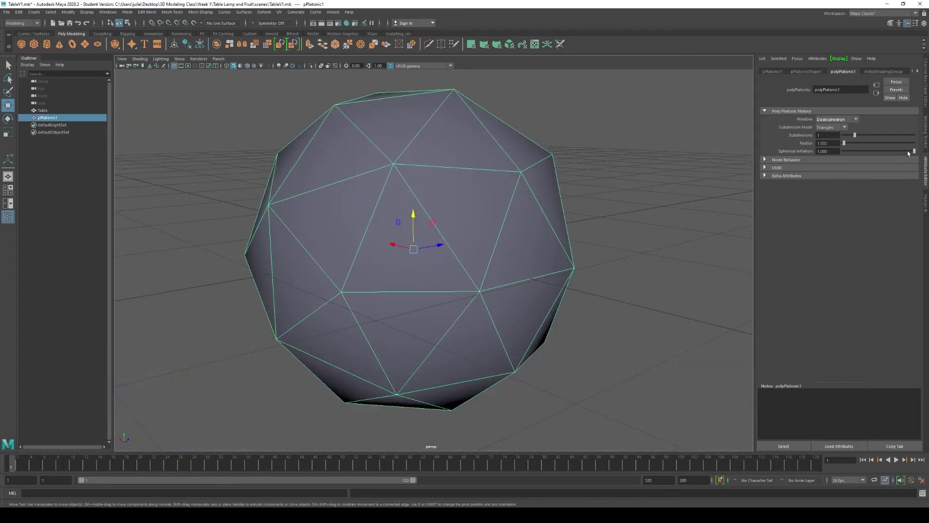
pyautogui.moveTo(914, 152); pyautogui.dragTo(891, 157)
pyautogui.keyDown('alt'); pyautogui.moveTo(491, 200); pyautogui.dragTo(421, 197); pyautogui.keyUp('alt')
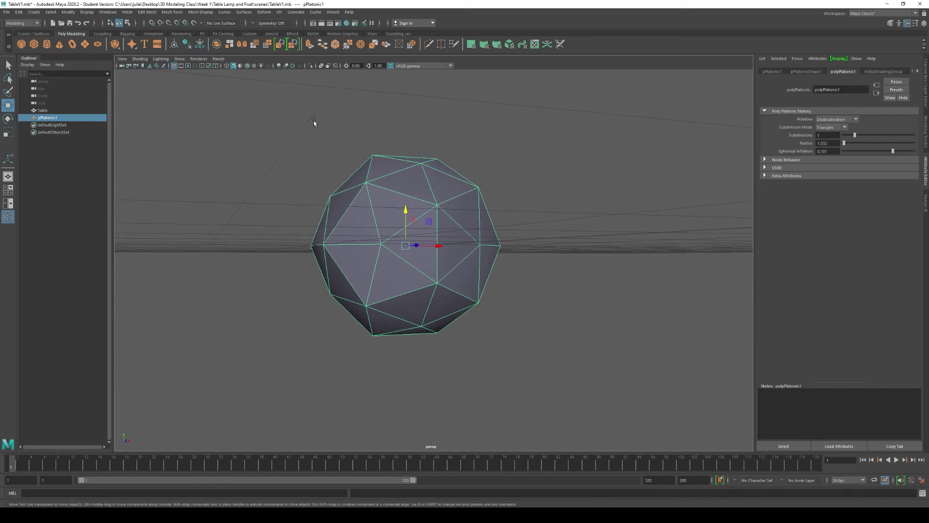
pyautogui.moveTo(520, 145); pyautogui.dragTo(282, 321)
pyautogui.press('Delete')
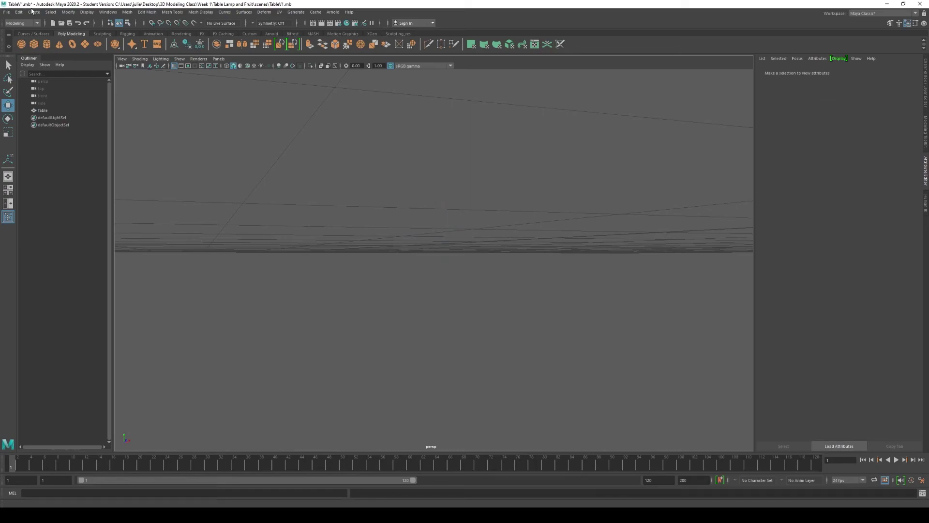
# Create a polygon helix and frame it in the perspective view.
pyautogui.click(33, 11)
pyautogui.moveTo(97, 37)
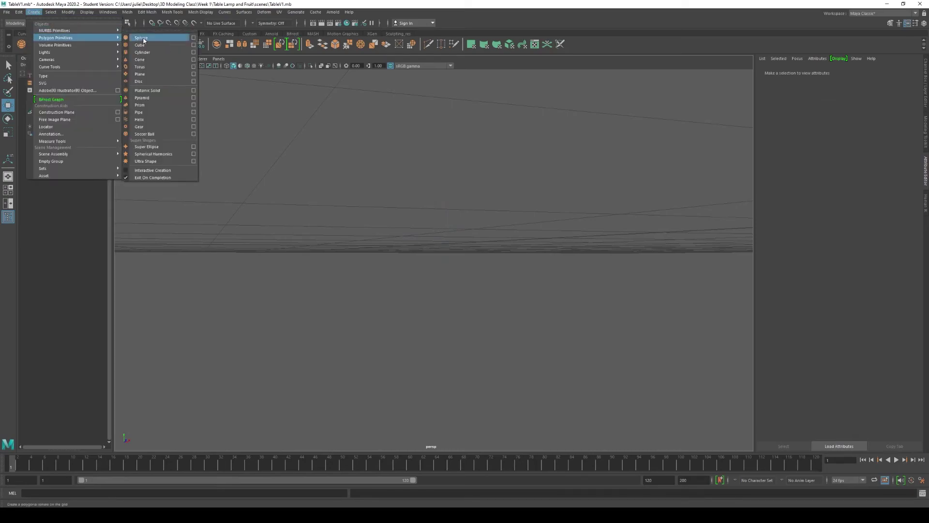
pyautogui.click(147, 120)
pyautogui.press('f')
# Examine the helix's coils and both end caps from several sides.
pyautogui.scroll(-2, 410, 195)
pyautogui.scroll(2, 443, 186)
pyautogui.keyDown('alt'); pyautogui.moveTo(445, 184); pyautogui.dragTo(374, 175); pyautogui.keyUp('alt')
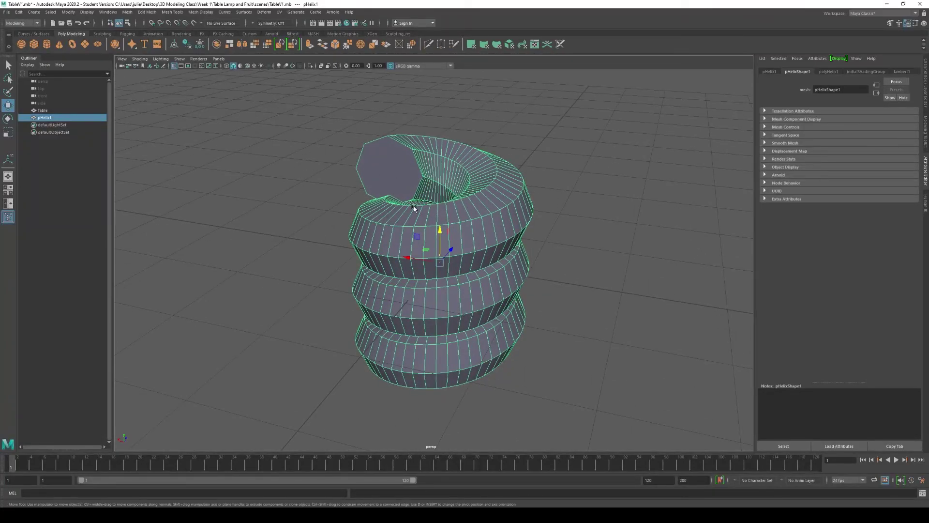
pyautogui.scroll(3, 409, 206)
pyautogui.scroll(-5, 409, 207)
pyautogui.keyDown('alt'); pyautogui.moveTo(435, 232); pyautogui.dragTo(565, 248); pyautogui.keyUp('alt')
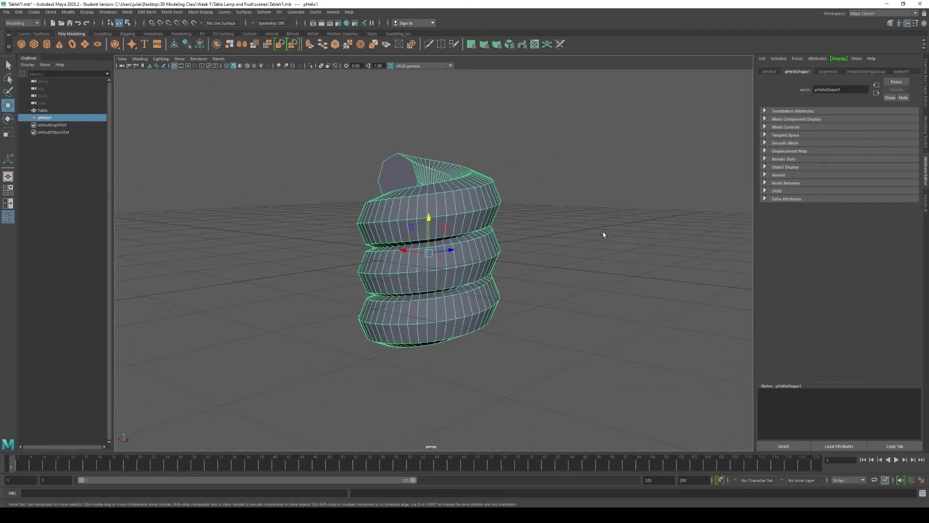
pyautogui.keyDown('alt'); pyautogui.moveTo(508, 283); pyautogui.dragTo(377, 271); pyautogui.keyUp('alt')
pyautogui.keyDown('alt'); pyautogui.moveTo(376, 272); pyautogui.dragTo(539, 280, button='right'); pyautogui.keyUp('alt')
pyautogui.keyDown('alt'); pyautogui.moveTo(539, 280); pyautogui.dragTo(486, 270); pyautogui.keyUp('alt')
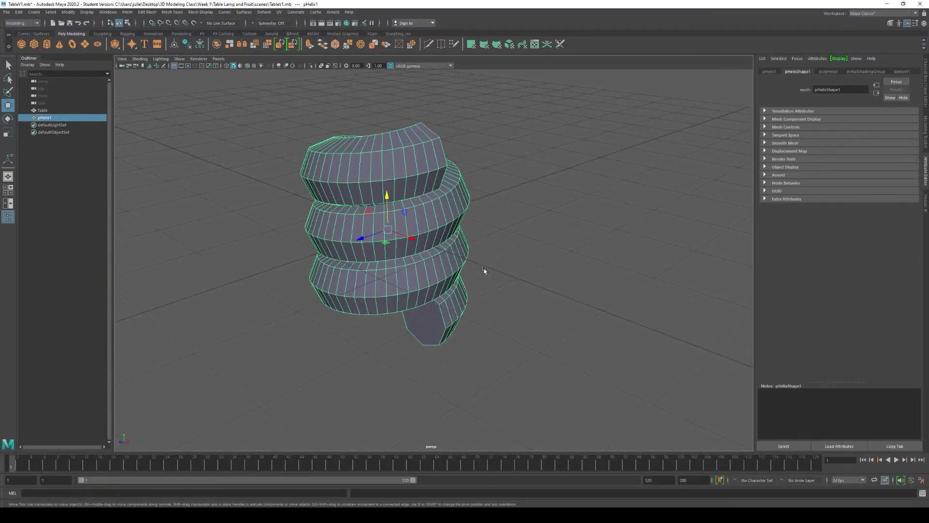
pyautogui.keyDown('alt'); pyautogui.moveTo(486, 270); pyautogui.dragTo(497, 272, button='right'); pyautogui.keyUp('alt')
# Reshape the helix to about 11 coils, 22 high and 2.6 wide with a radius of about 1.04, and delete it.
pyautogui.click(828, 71)
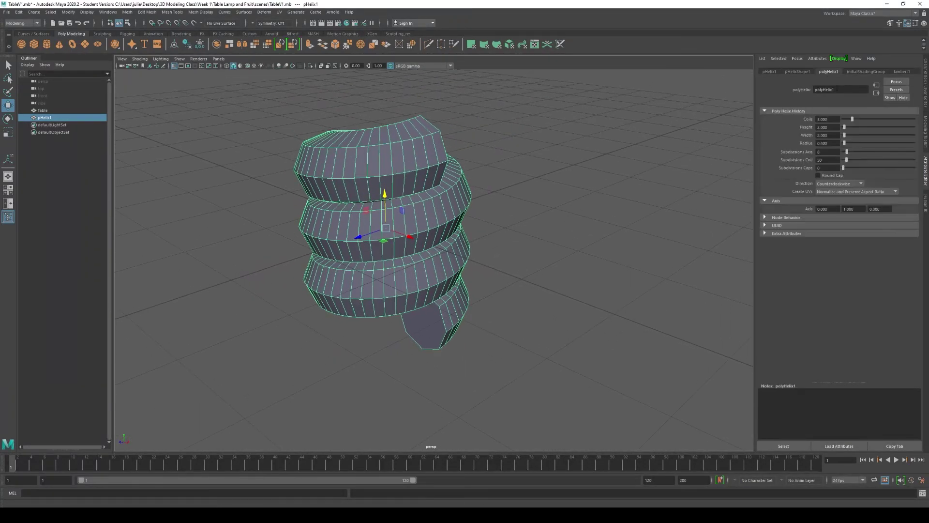
pyautogui.moveTo(852, 121); pyautogui.dragTo(846, 141)
pyautogui.scroll(-8, 532, 173)
pyautogui.keyDown('alt'); pyautogui.moveTo(466, 241); pyautogui.dragTo(400, 232); pyautogui.keyUp('alt')
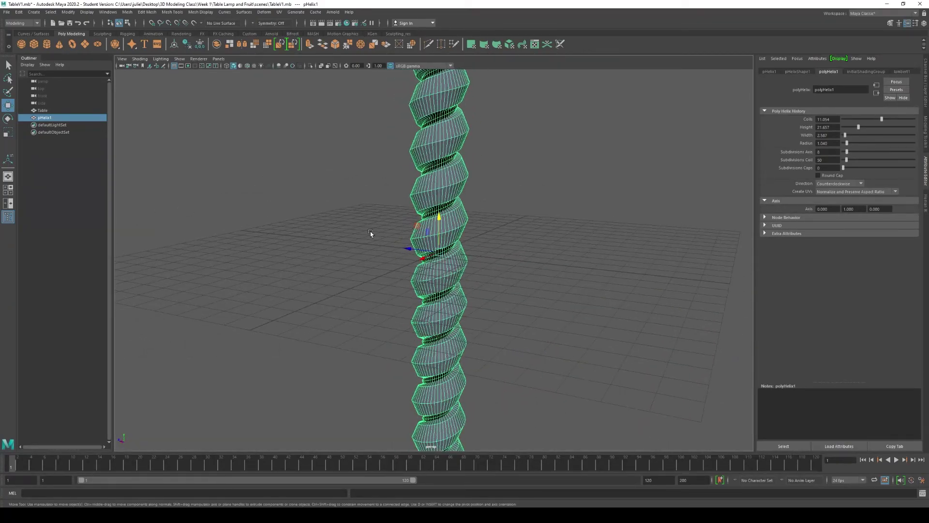
pyautogui.press('Delete')
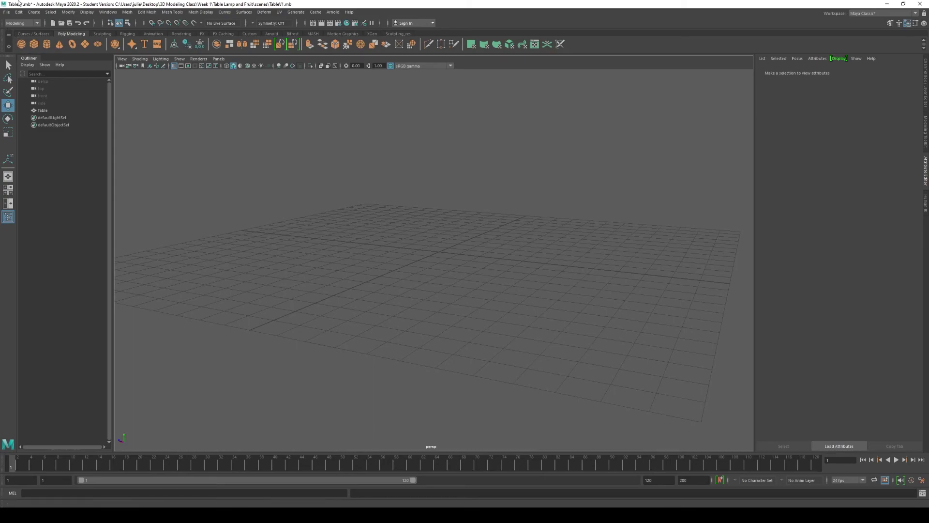
# Create a polygon cube at the origin and frame it in the perspective view.
pyautogui.click(38, 13)
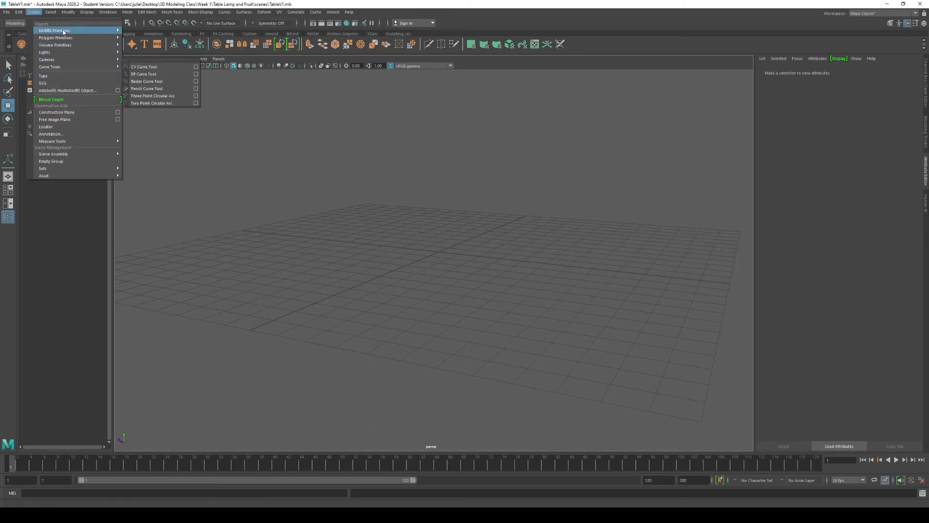
pyautogui.moveTo(73, 38)
pyautogui.click(152, 44)
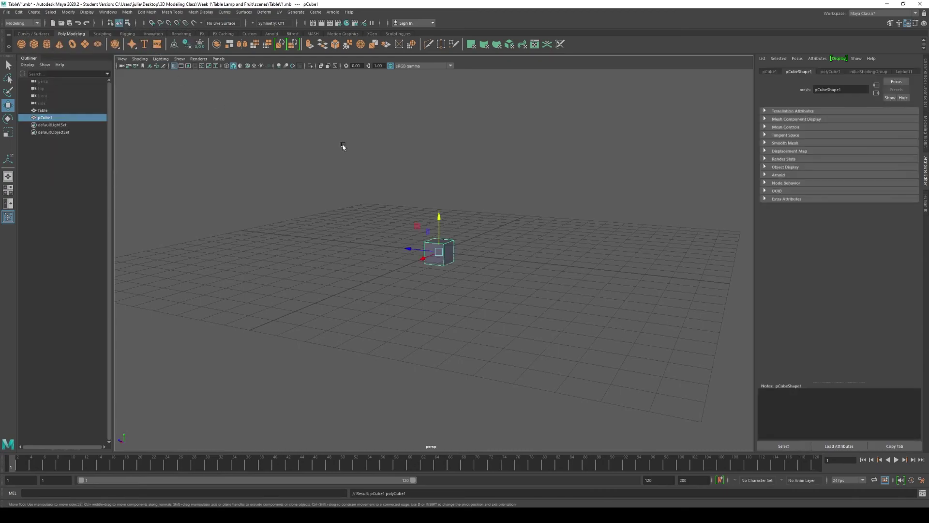
pyautogui.scroll(5, 435, 232)
pyautogui.keyDown('alt'); pyautogui.moveTo(511, 244); pyautogui.dragTo(506, 249); pyautogui.keyUp('alt')
# Set the cube's width, height and depth to 5 in its creation attributes.
pyautogui.click(830, 72)
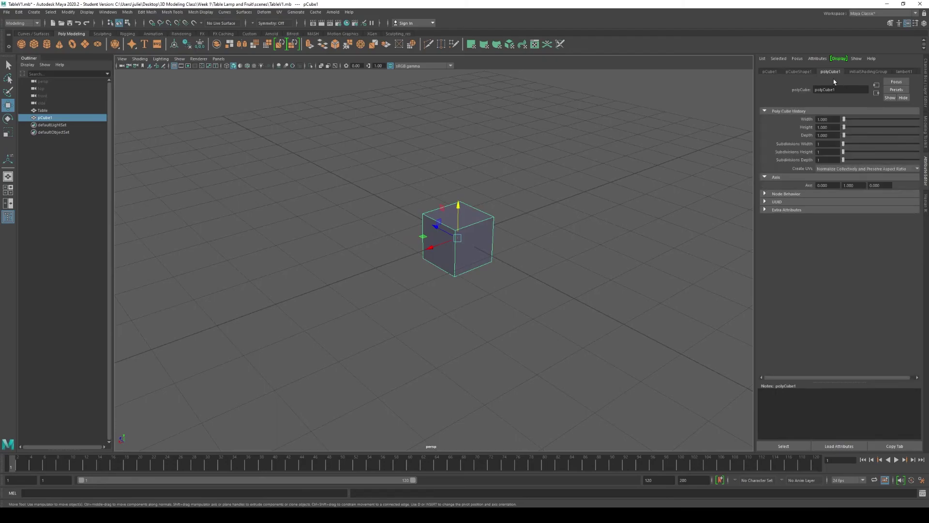
pyautogui.moveTo(835, 120); pyautogui.dragTo(761, 119)
pyautogui.press('Tab')
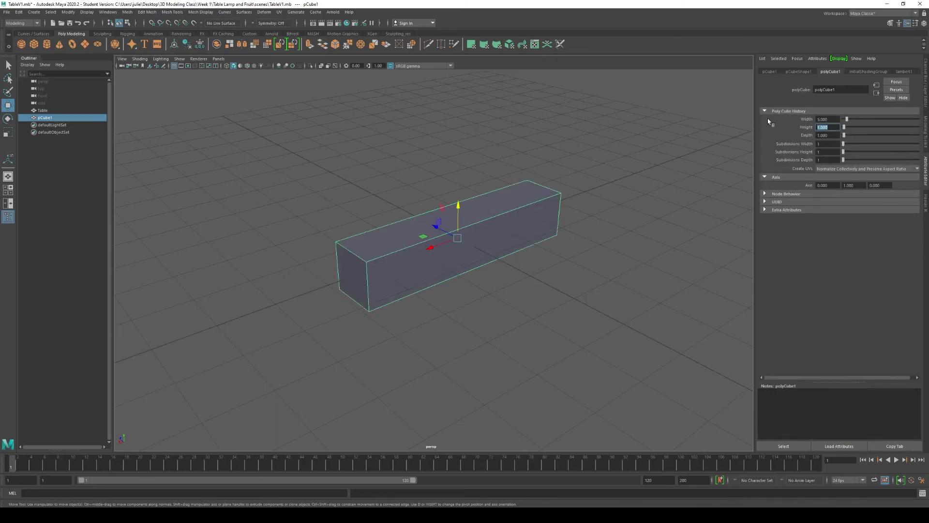
pyautogui.write('5')
pyautogui.press('Tab')
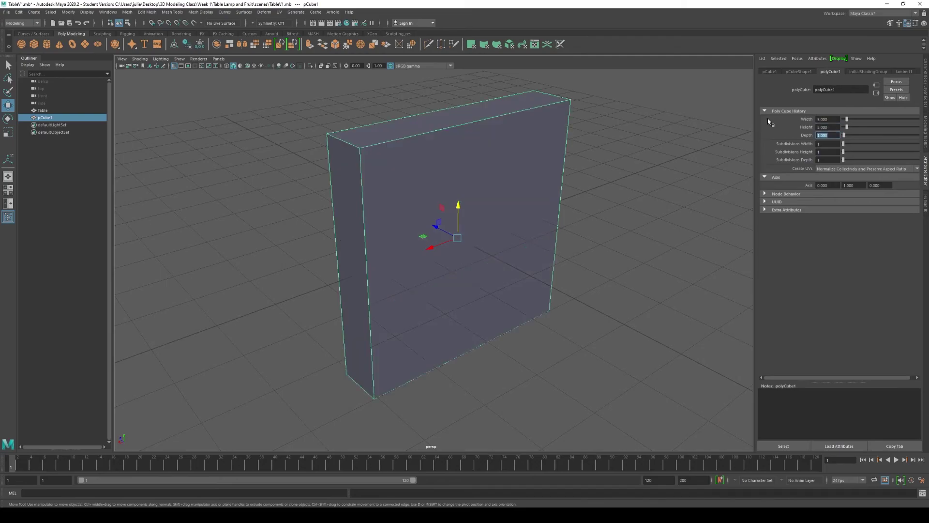
pyautogui.write('5')
pyautogui.press('Tab')
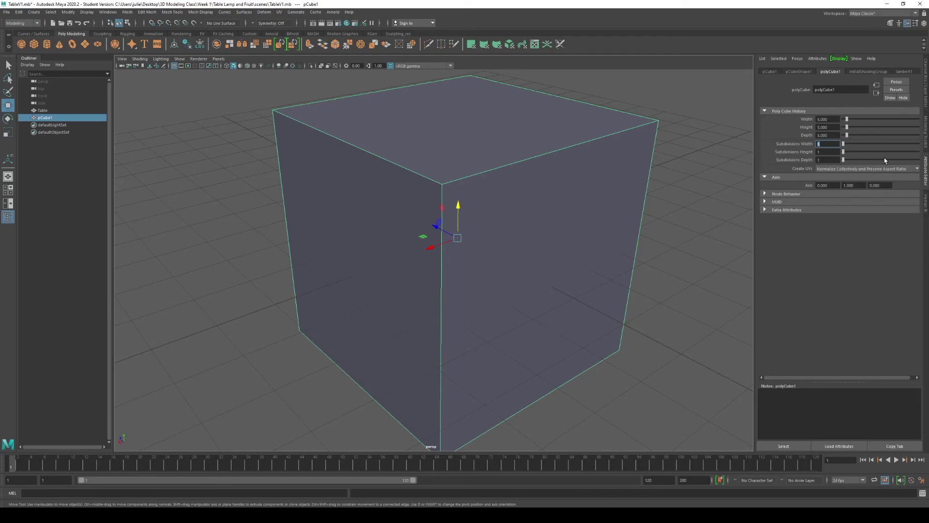
# Set the cube's subdivisions width, height and depth to 4 each.
pyautogui.write('4')
pyautogui.press('Tab')
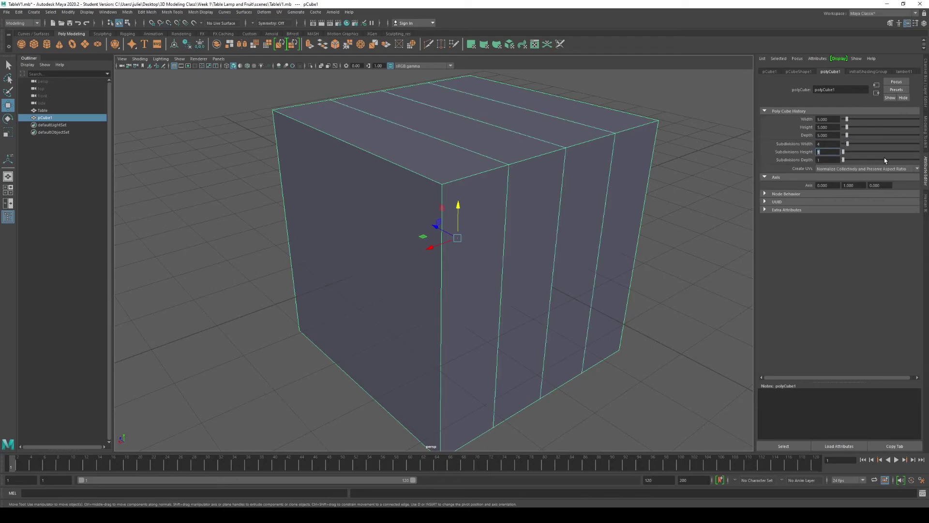
pyautogui.write('4')
pyautogui.press('Tab')
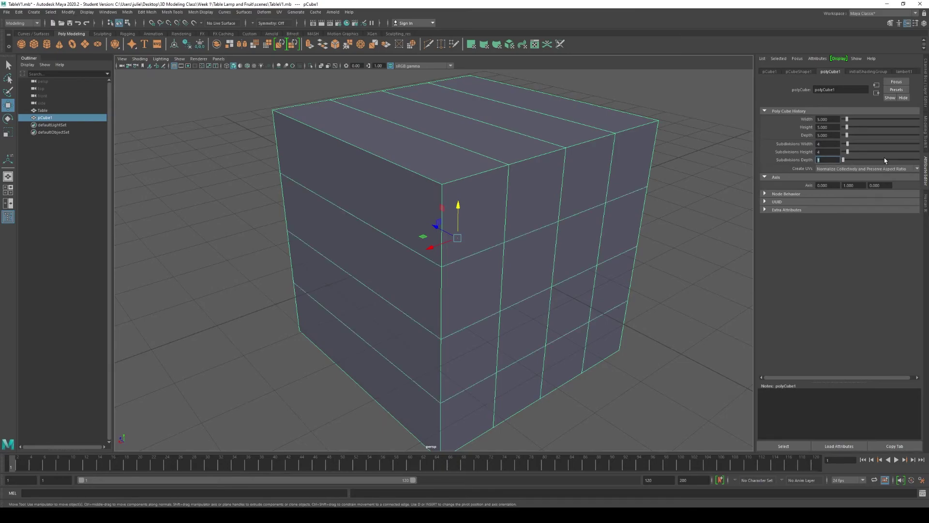
pyautogui.press('Return')
pyautogui.scroll(-5, 518, 286)
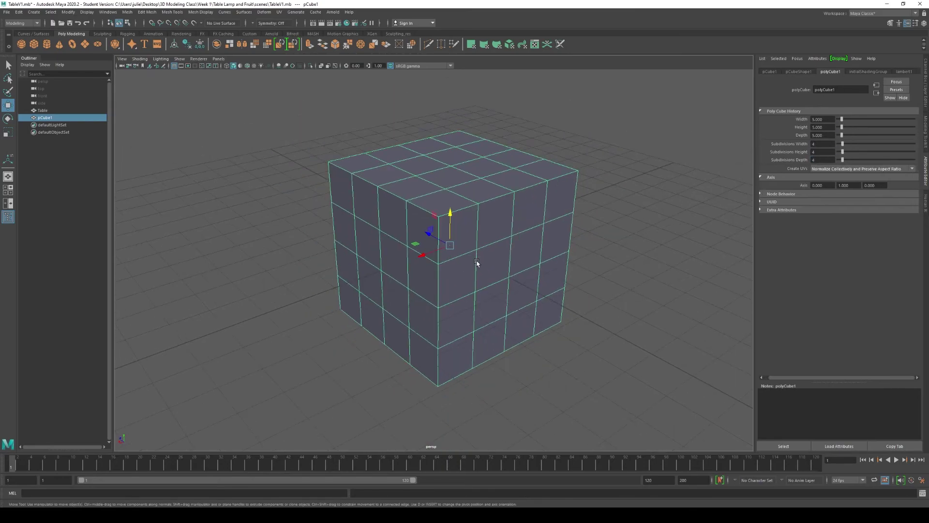
pyautogui.keyDown('alt'); pyautogui.moveTo(382, 289); pyautogui.dragTo(413, 286); pyautogui.keyUp('alt')
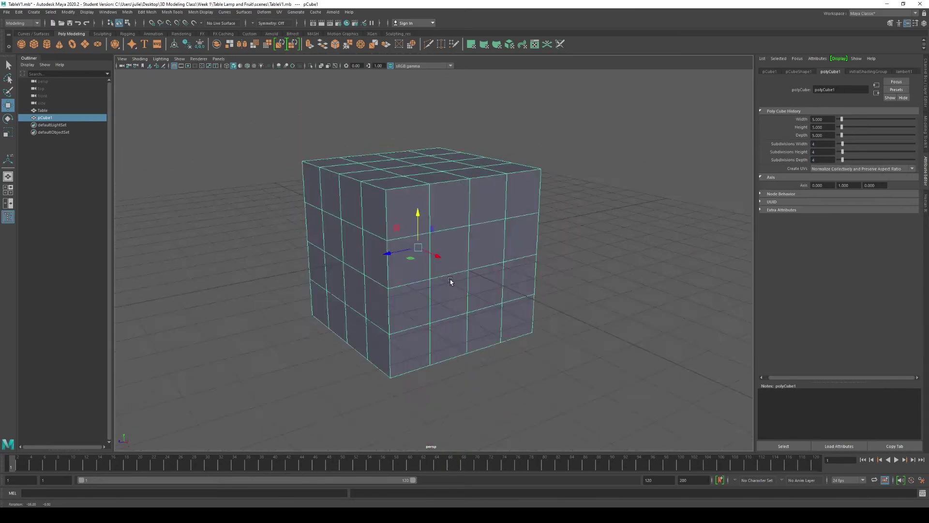
pyautogui.scroll(5, 425, 271)
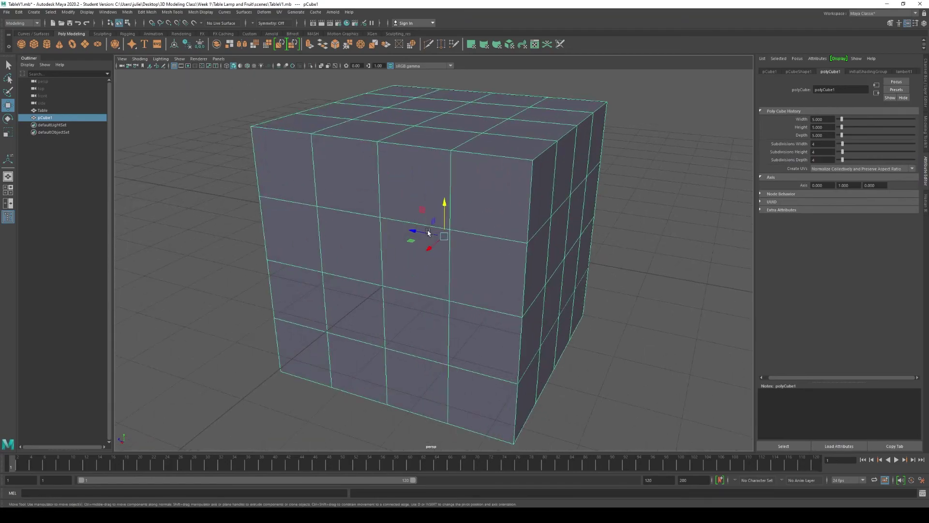
# Select a vertical edge in the upper row of the cube's front face in edge mode and return to object mode.
pyautogui.rightClick(349, 184)
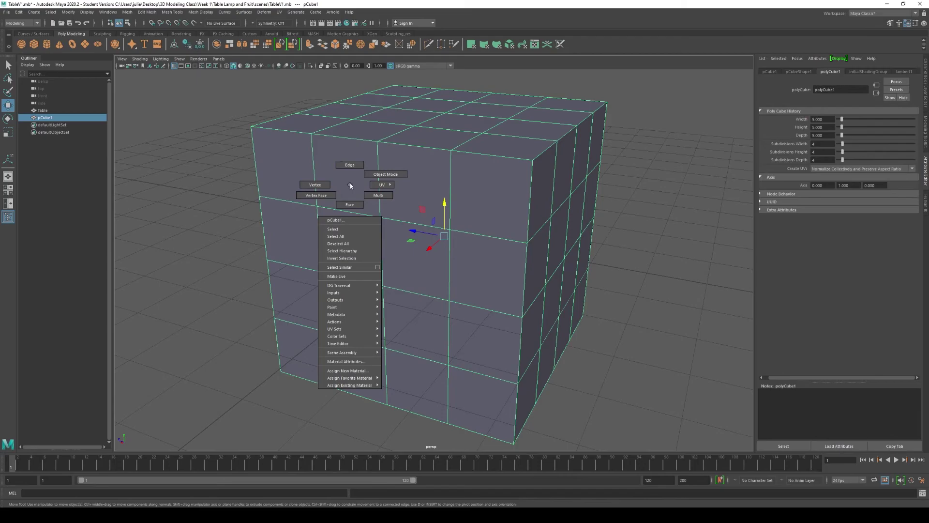
pyautogui.moveTo(351, 184)
pyautogui.mouseDown(button='right')
pyautogui.moveTo(323, 186)
pyautogui.moveTo(347, 188)
pyautogui.moveTo(348, 199)
pyautogui.mouseUp(button='right')
pyautogui.moveTo(371, 187)
pyautogui.mouseDown(button='right')
pyautogui.moveTo(385, 191)
pyautogui.moveTo(353, 190)
pyautogui.mouseUp(button='right')
pyautogui.rightClick(354, 187)
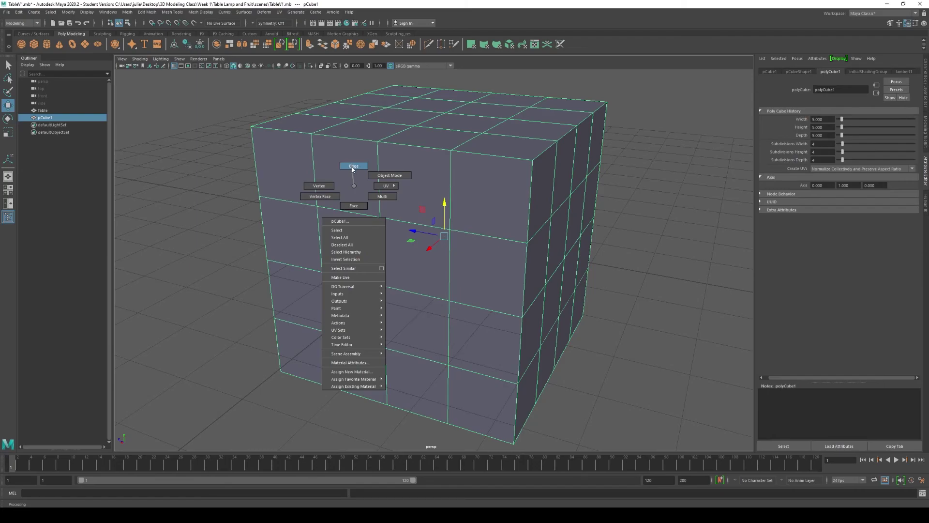
pyautogui.moveTo(353, 168); pyautogui.dragTo(353, 168, button='right')
pyautogui.click(378, 175)
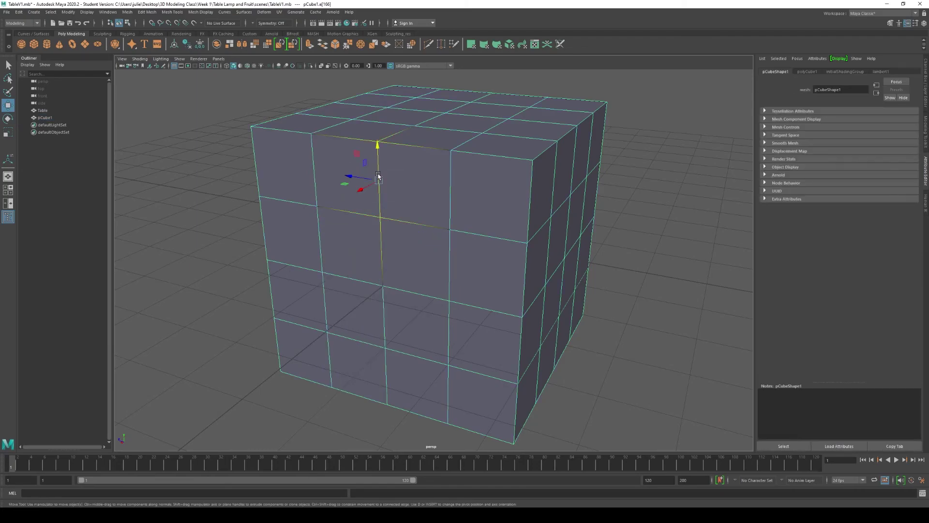
pyautogui.rightClick(347, 214)
pyautogui.moveTo(348, 215)
pyautogui.mouseDown(button='right')
pyautogui.moveTo(346, 195)
pyautogui.moveTo(363, 226)
pyautogui.moveTo(397, 218)
pyautogui.mouseUp(button='right')
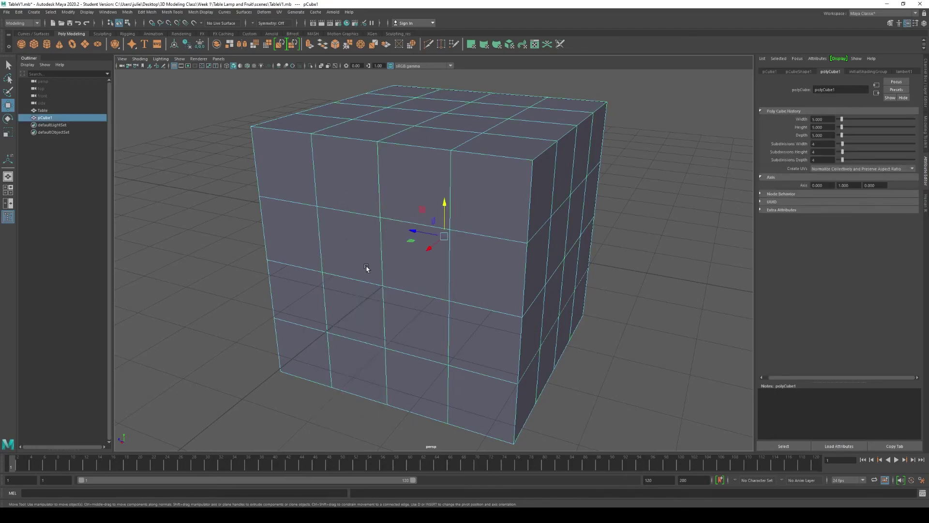
# Reselect the cube and review its vertex, edge, face and object mode selection options.
pyautogui.click(725, 326)
pyautogui.click(432, 222)
pyautogui.rightClick(396, 184)
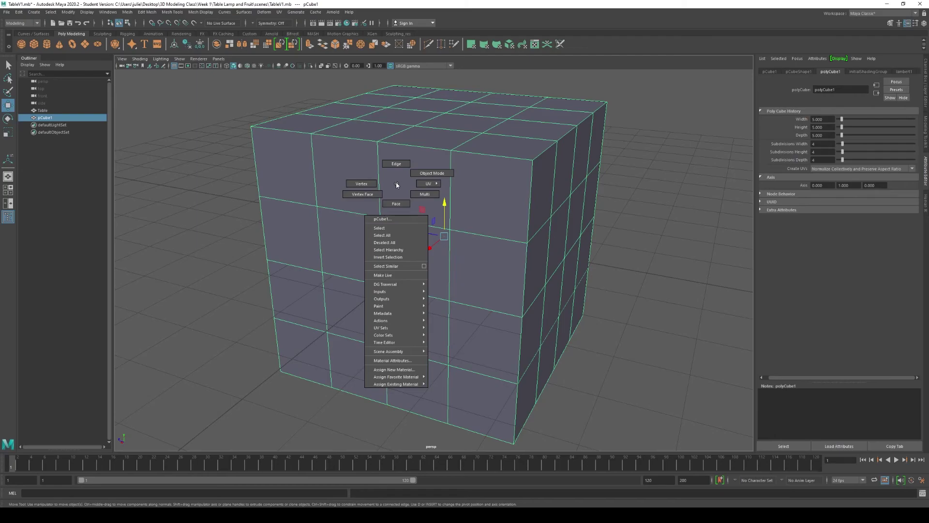
pyautogui.scroll(-3, 438, 174)
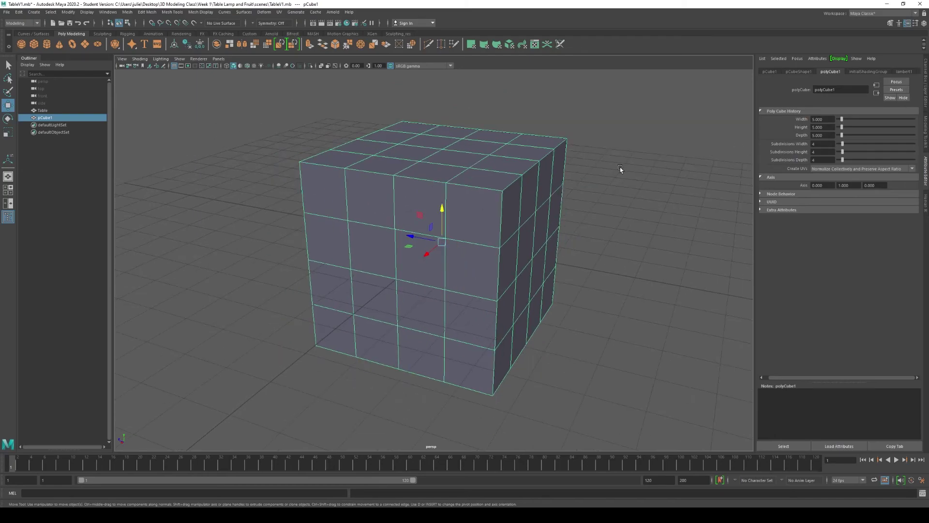
pyautogui.scroll(3, 475, 143)
pyautogui.scroll(1, 476, 166)
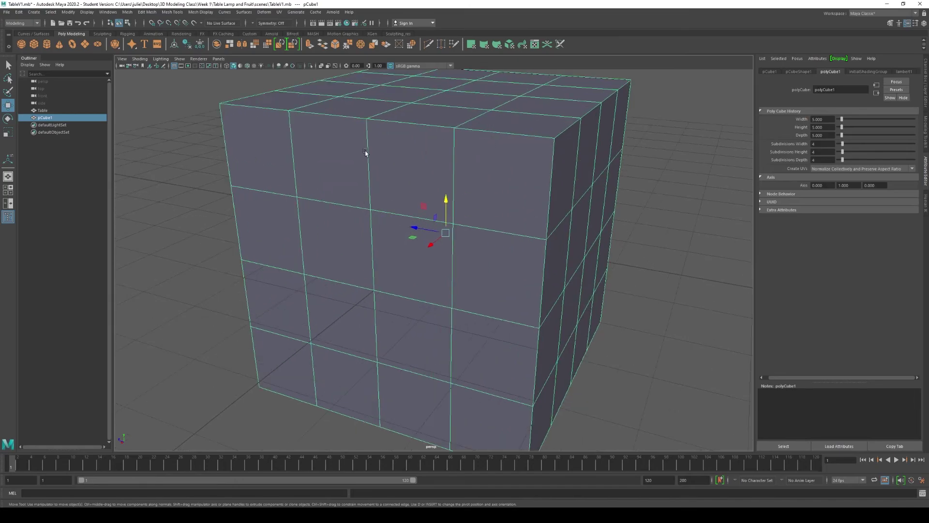
pyautogui.rightClick(369, 171)
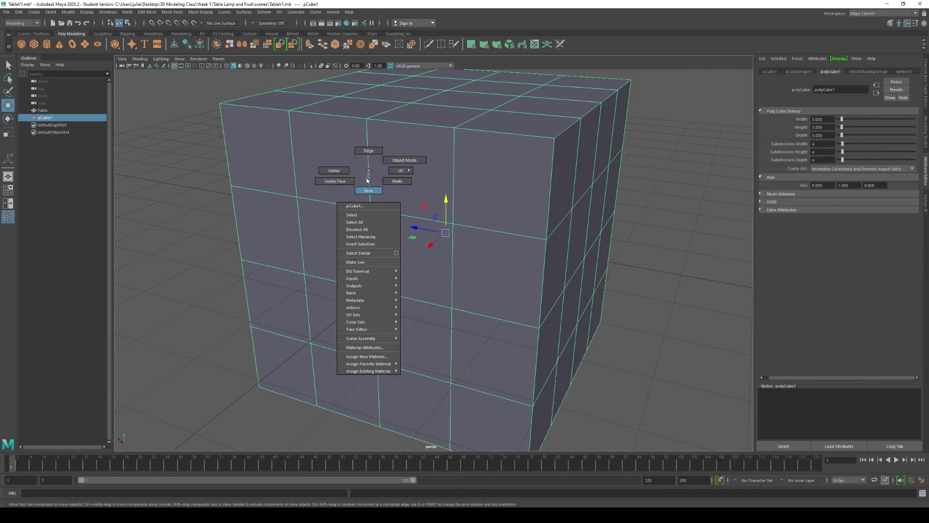
pyautogui.scroll(-5, 466, 152)
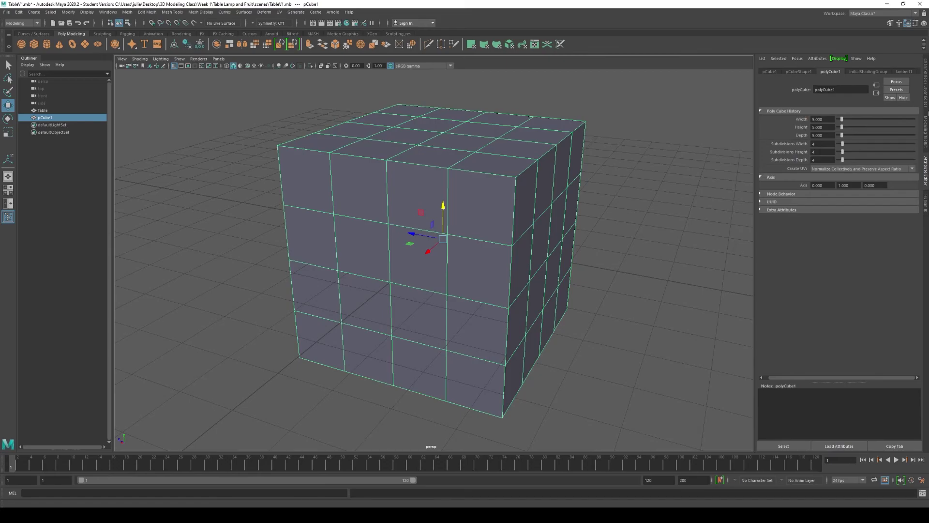
# Bring up the Modeling Toolkit, try multi-component selection, and select the whole cube in object selection mode.
pyautogui.click(925, 74)
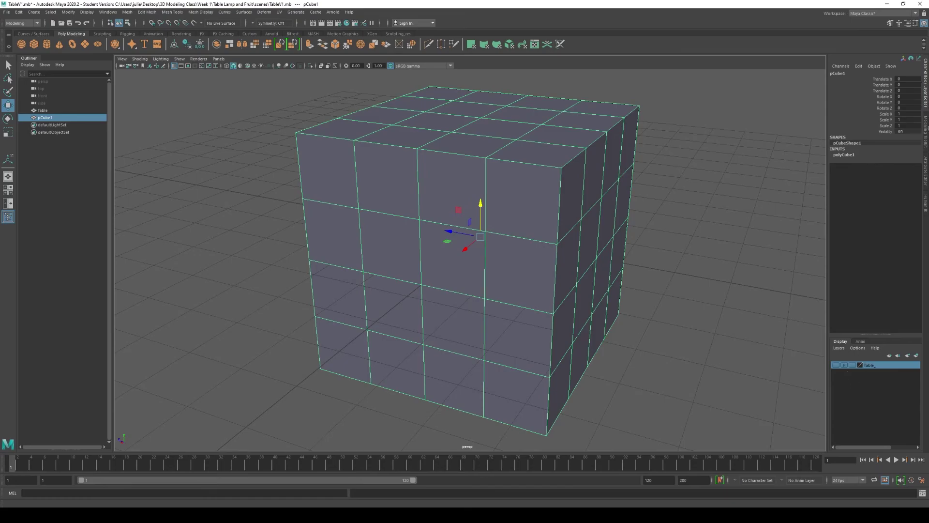
pyautogui.click(925, 128)
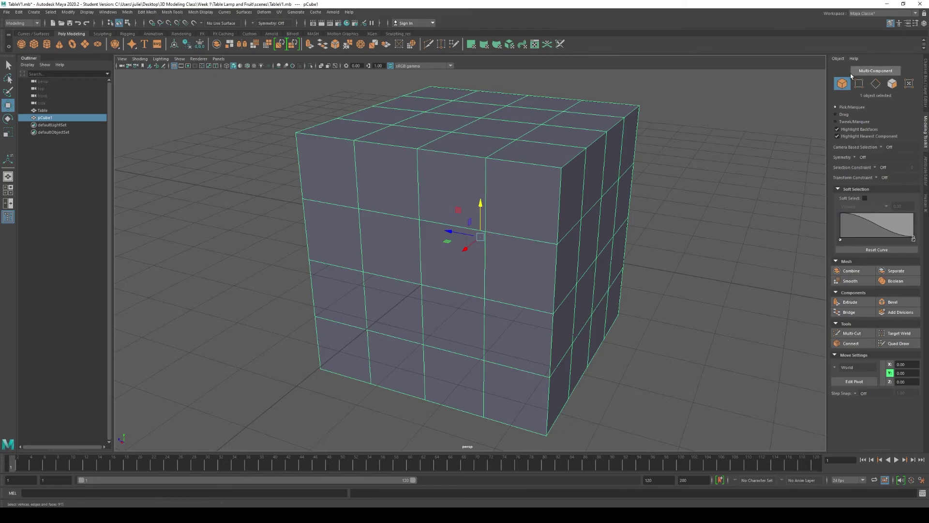
pyautogui.rightClick(532, 199)
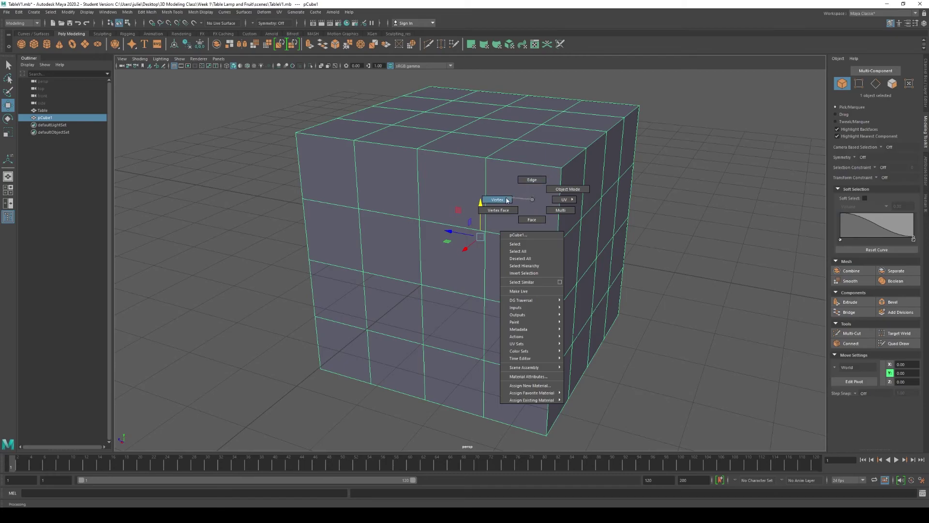
pyautogui.click(532, 200)
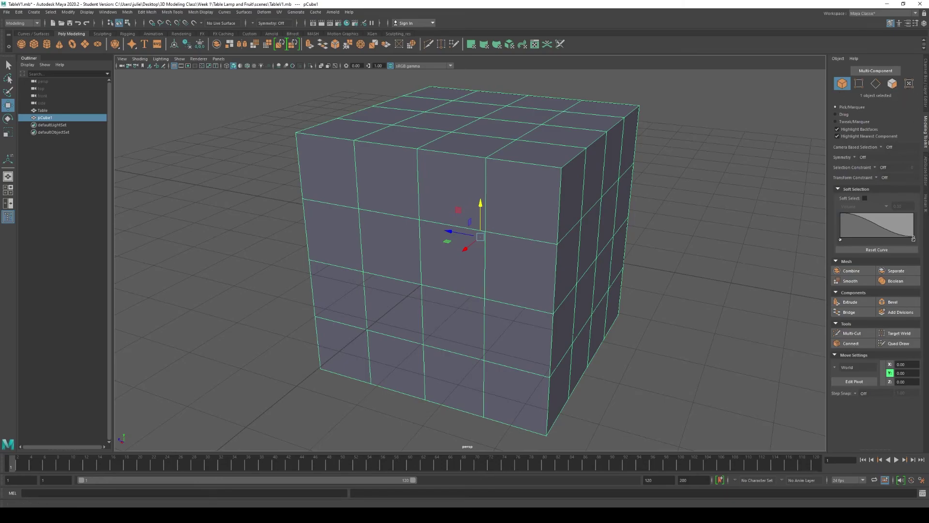
pyautogui.click(843, 85)
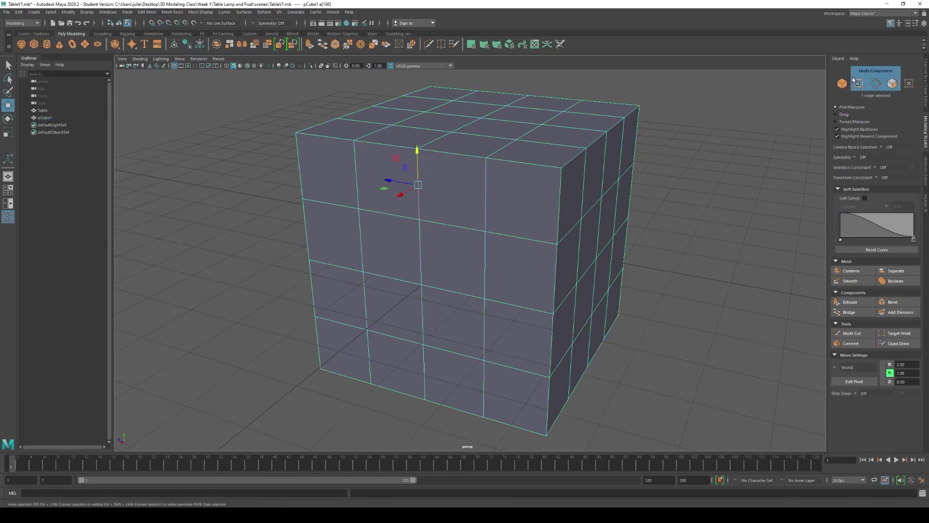
pyautogui.click(842, 84)
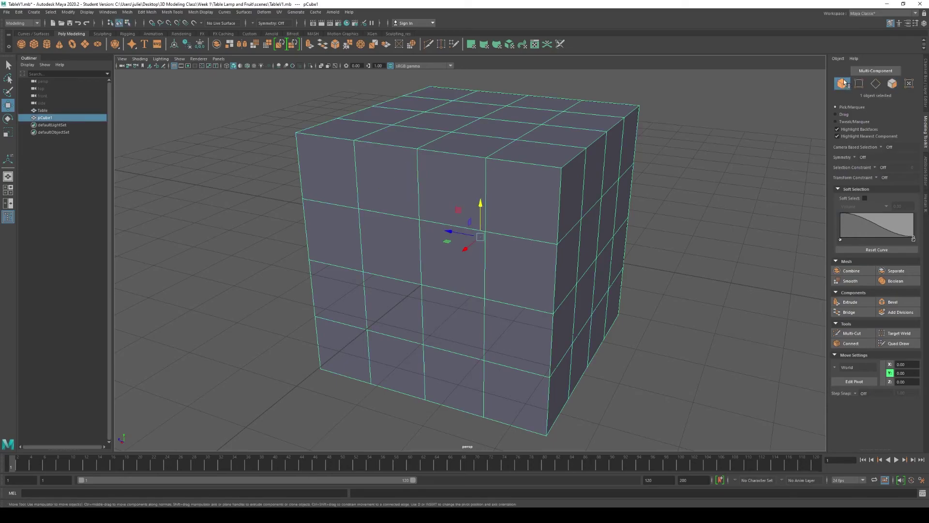
pyautogui.scroll(-3, 415, 186)
pyautogui.click(656, 189)
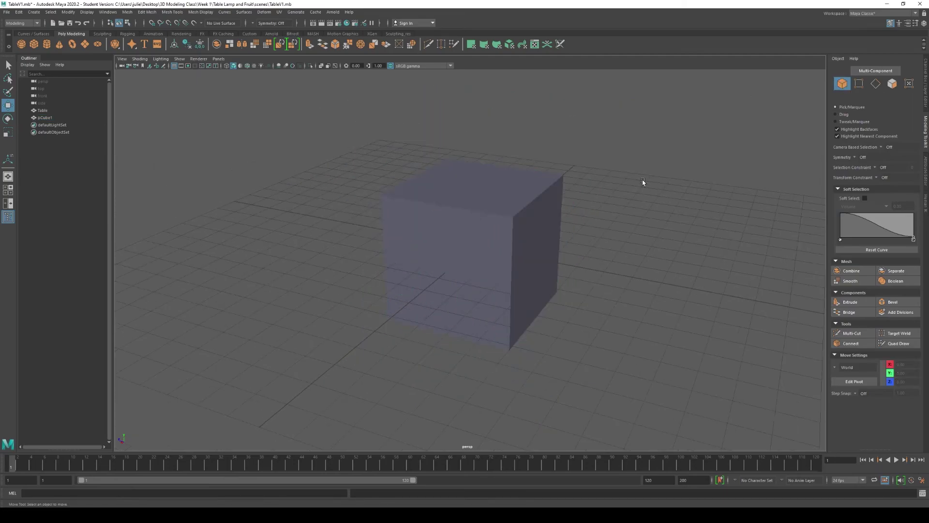
pyautogui.click(465, 247)
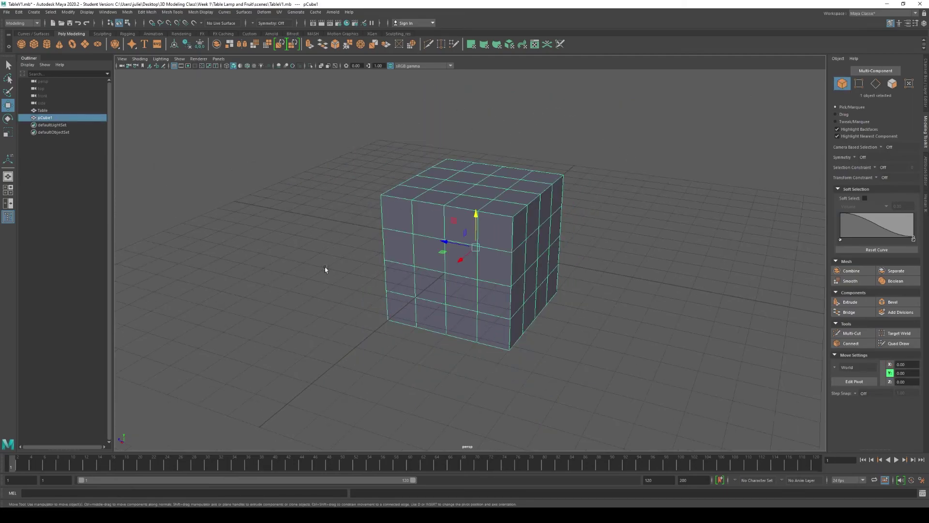
# Turn on vertex selection and select vertices on the cube's top face and at a grid intersection on its front face.
pyautogui.click(859, 85)
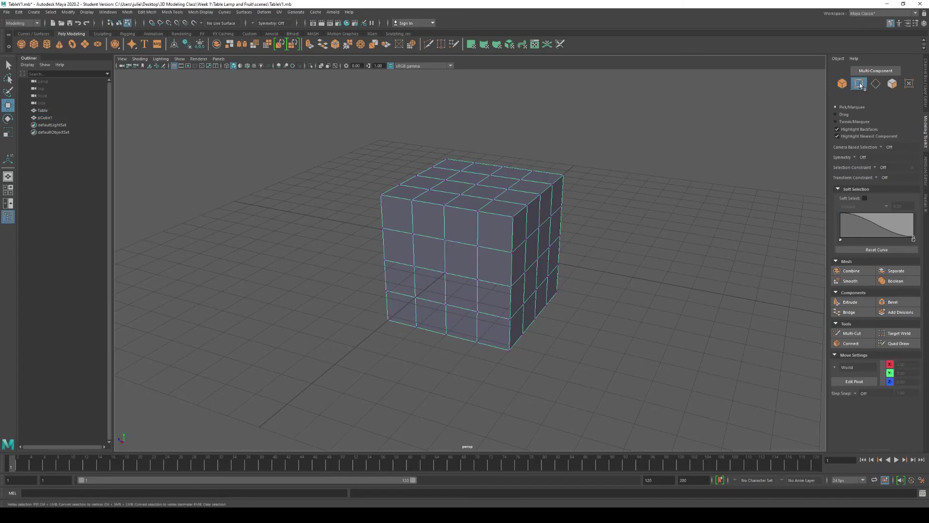
pyautogui.scroll(4, 528, 178)
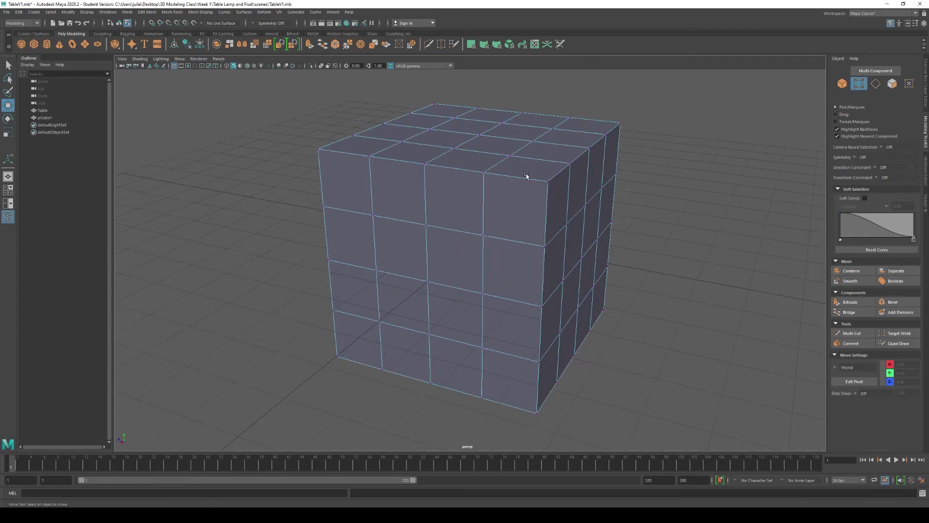
pyautogui.scroll(2, 518, 147)
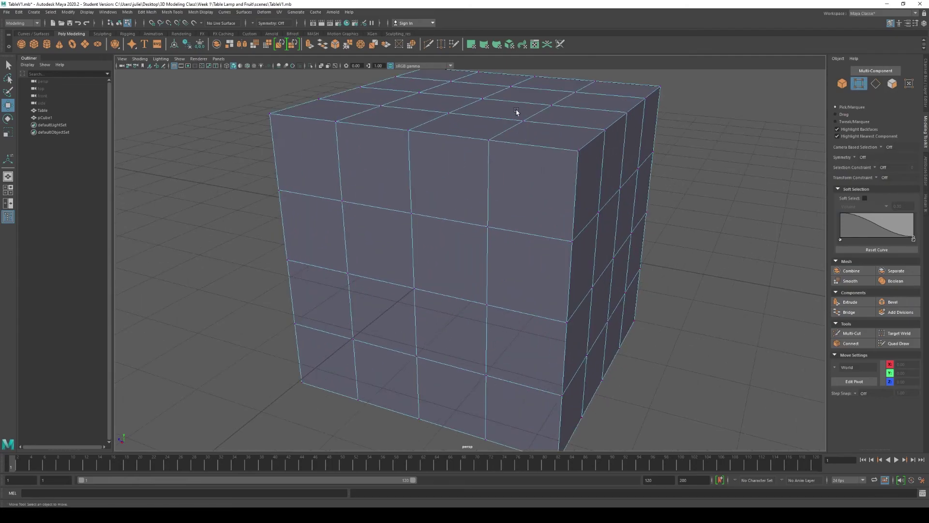
pyautogui.click(480, 100)
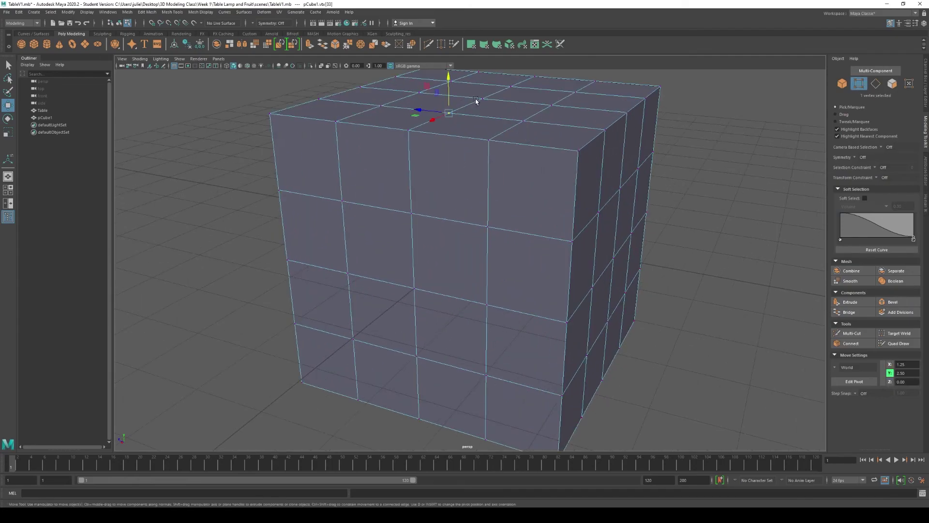
pyautogui.click(552, 105)
pyautogui.moveTo(499, 111); pyautogui.dragTo(538, 133)
pyautogui.moveTo(479, 207); pyautogui.dragTo(504, 244)
# Pull the selected vertices out of the cube's face, try rotating them, and activate the Scale tool.
pyautogui.moveTo(432, 233); pyautogui.dragTo(389, 251)
pyautogui.press('e')
pyautogui.moveTo(399, 214); pyautogui.dragTo(436, 223)
pyautogui.press('r')
# Examine the deformed face of the cube from several sides.
pyautogui.keyDown('alt'); pyautogui.moveTo(597, 253); pyautogui.dragTo(545, 249); pyautogui.keyUp('alt')
pyautogui.scroll(-3, 463, 287)
pyautogui.keyDown('alt'); pyautogui.moveTo(463, 286); pyautogui.dragTo(466, 261); pyautogui.keyUp('alt')
pyautogui.scroll(3, 470, 243)
pyautogui.scroll(-2, 466, 262)
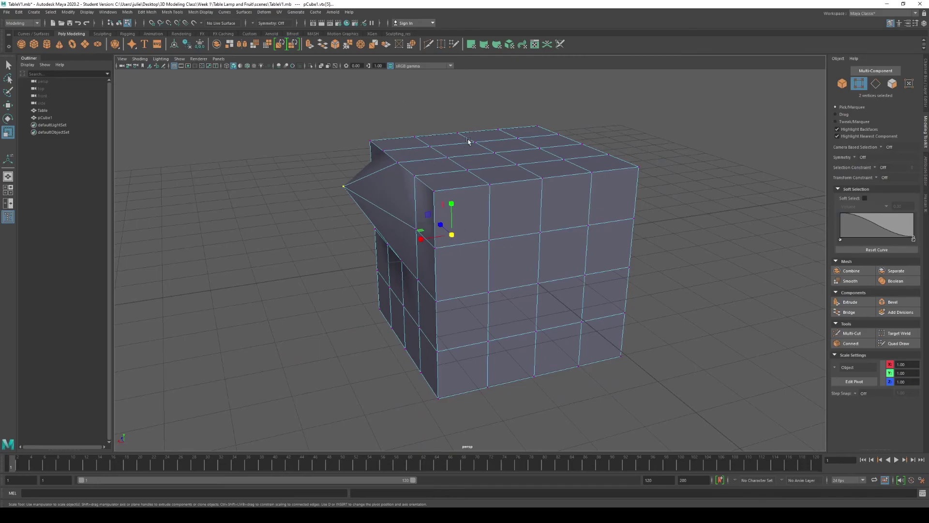
pyautogui.scroll(3, 501, 176)
pyautogui.keyDown('alt'); pyautogui.moveTo(502, 179); pyautogui.dragTo(425, 245); pyautogui.keyUp('alt')
pyautogui.scroll(-3, 441, 238)
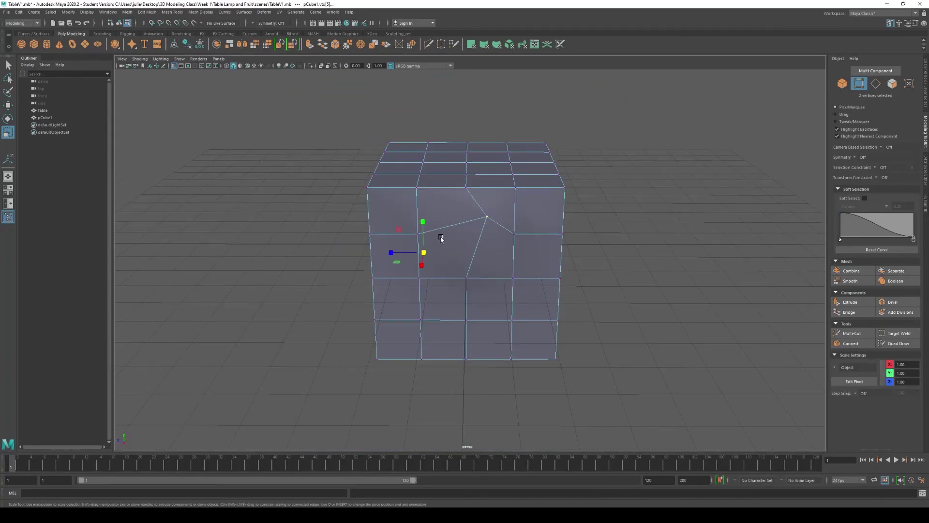
# Undo the vertex transformations on the cube's face.
pyautogui.hotkey('ctrl', 'z')
pyautogui.hotkey('ctrl', 'z')
pyautogui.hotkey('ctrl', 'z')
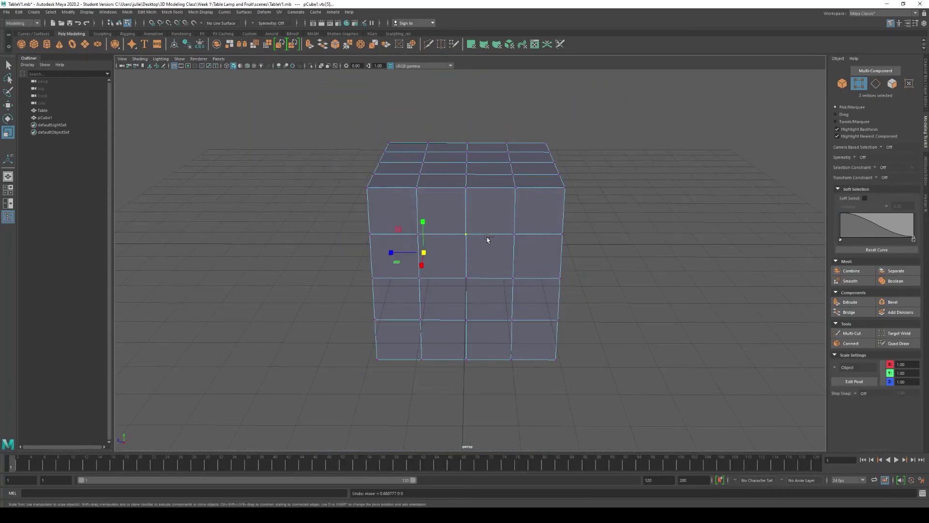
# Try pulling the selected vertices out from the cube's side along the Z axis, then undo the moves.
pyautogui.keyDown('alt'); pyautogui.moveTo(487, 238); pyautogui.dragTo(628, 268); pyautogui.keyUp('alt')
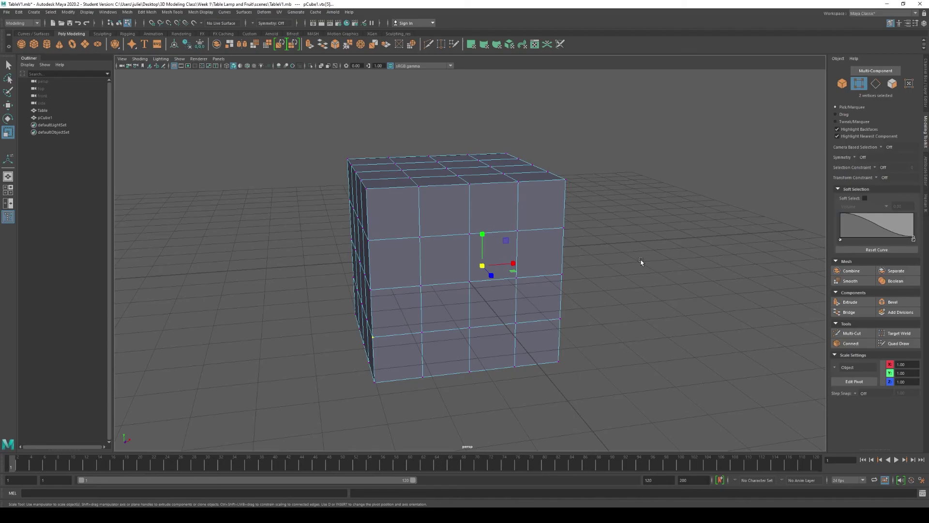
pyautogui.scroll(3, 502, 240)
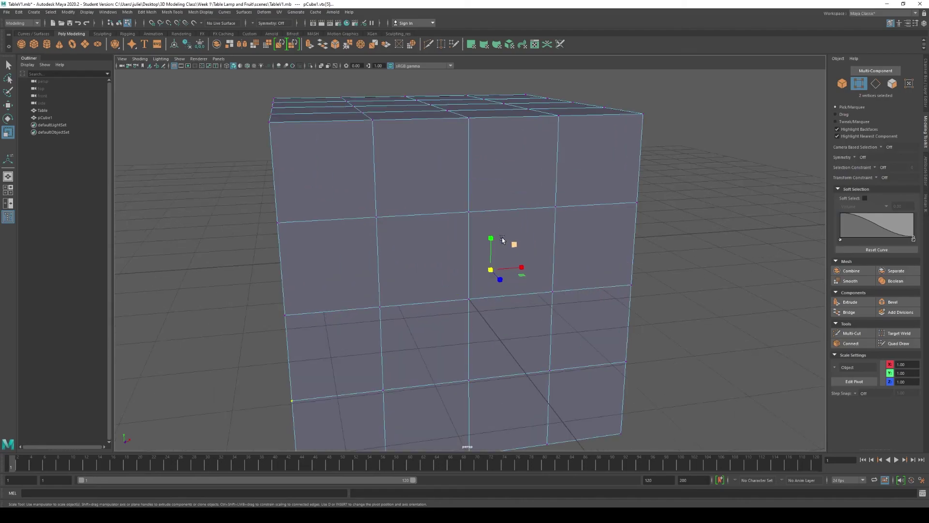
pyautogui.keyDown('alt'); pyautogui.moveTo(427, 240); pyautogui.dragTo(347, 298); pyautogui.keyUp('alt')
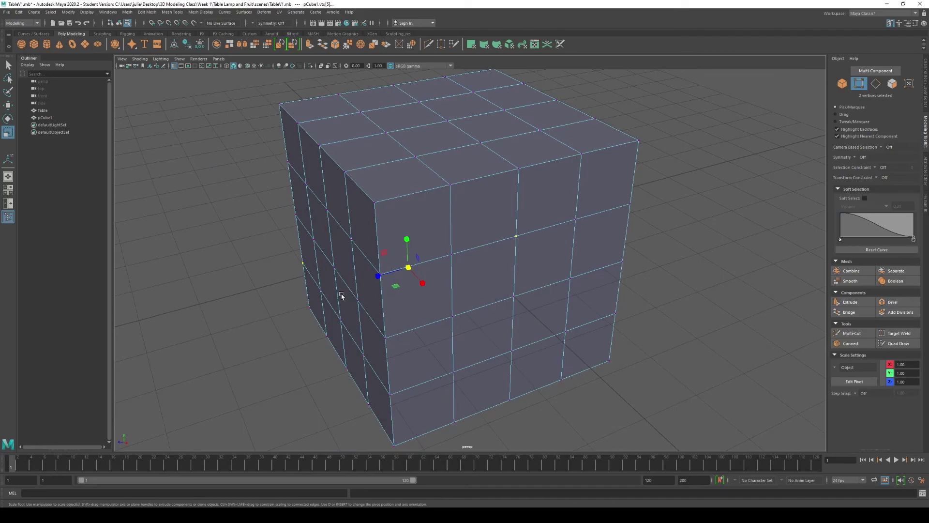
pyautogui.moveTo(363, 231); pyautogui.dragTo(339, 259)
pyautogui.press('w')
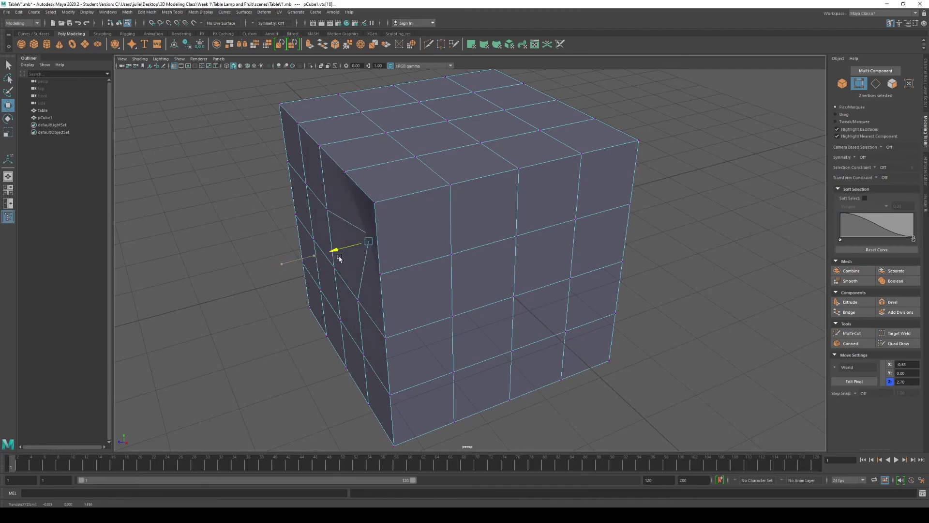
pyautogui.hotkey('ctrl', 'z')
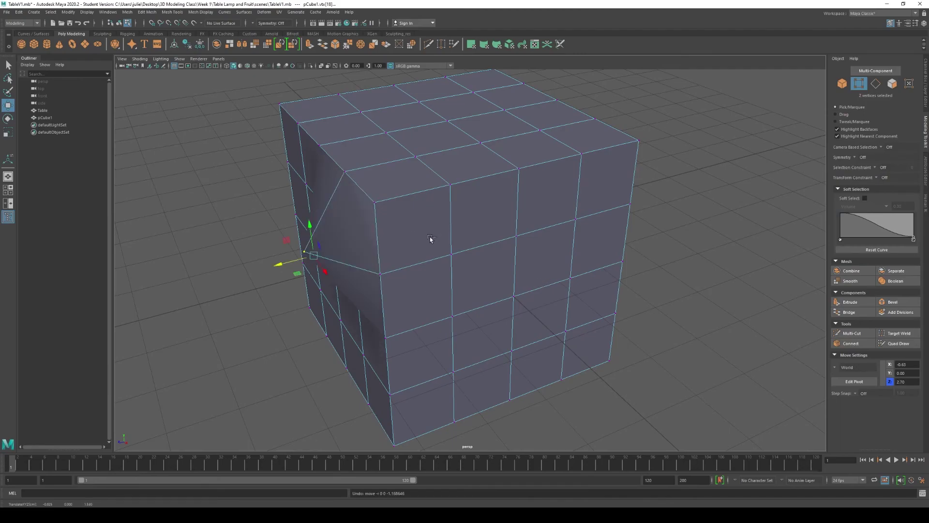
pyautogui.hotkey('ctrl', 'z')
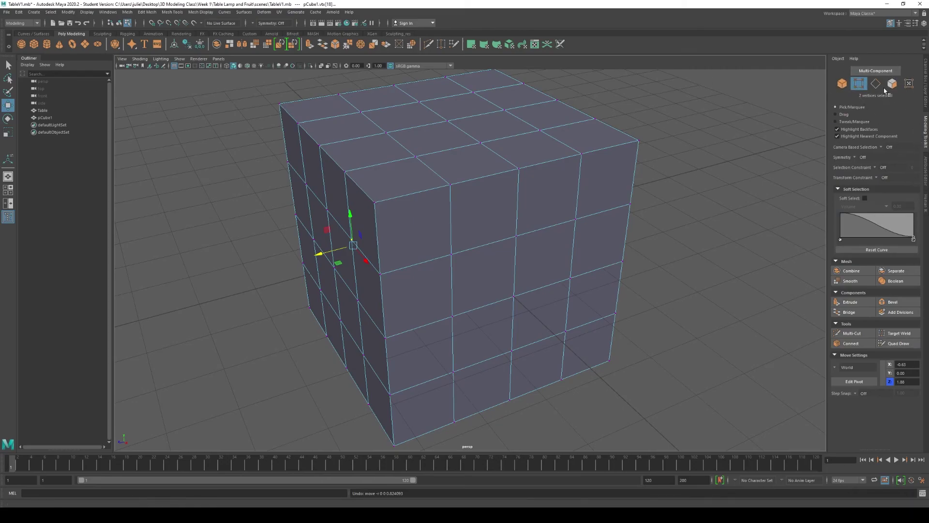
# Select vertices on the cube's top face by marquee, try moving them, undo the move and clear the selection.
pyautogui.moveTo(422, 143); pyautogui.dragTo(383, 169)
pyautogui.scroll(2, 425, 139)
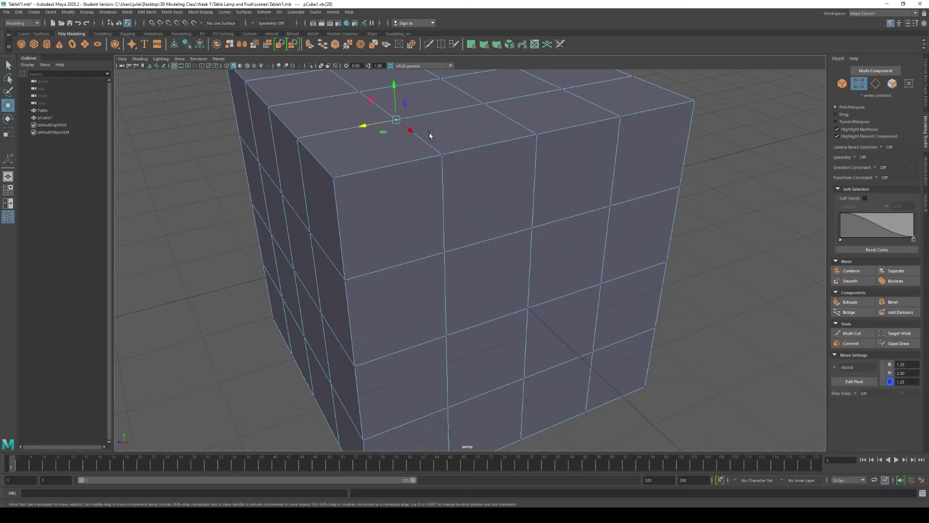
pyautogui.scroll(-3, 466, 124)
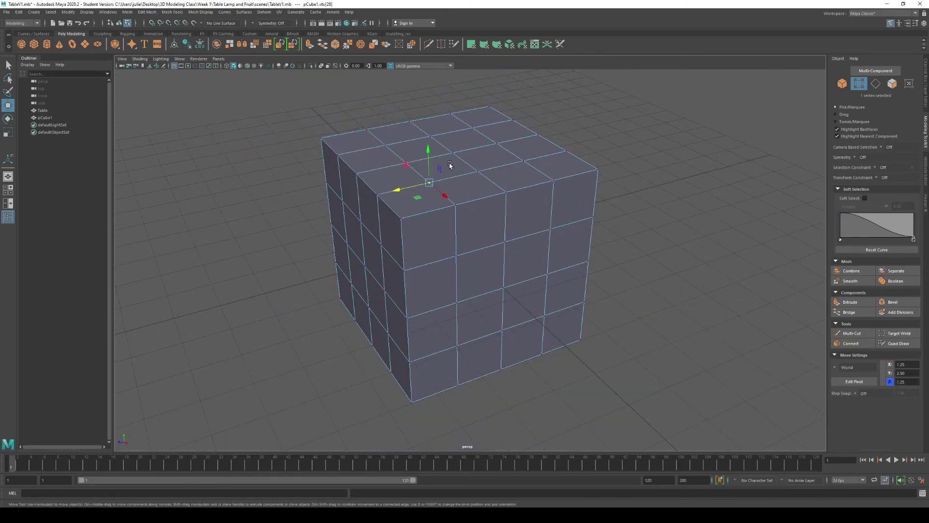
pyautogui.scroll(2, 465, 145)
pyautogui.moveTo(528, 100); pyautogui.dragTo(349, 167)
pyautogui.moveTo(459, 102)
pyautogui.mouseDown()
pyautogui.moveTo(463, 78)
pyautogui.moveTo(459, 99)
pyautogui.mouseUp()
pyautogui.hotkey('ctrl', 'z')
pyautogui.click(561, 120)
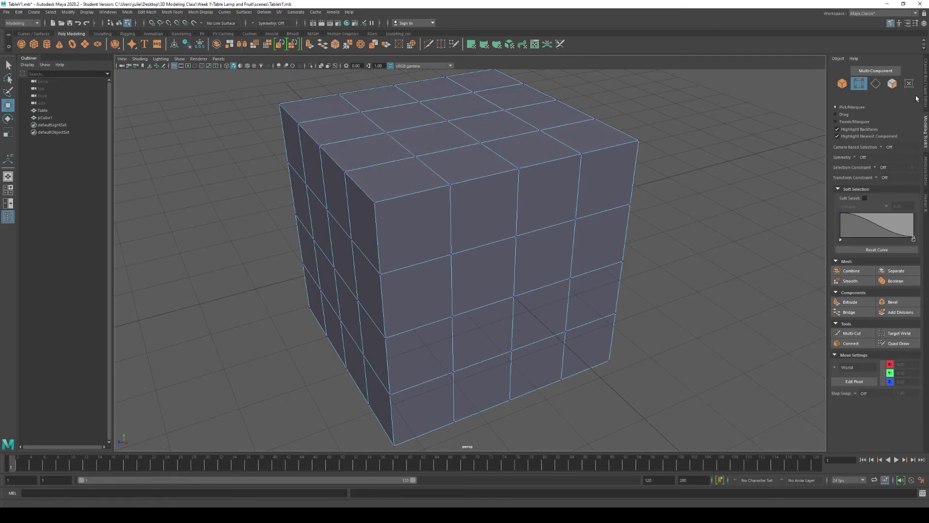
# Switch to edge selection and select the four edges along the middle line of the cube's top face.
pyautogui.click(876, 84)
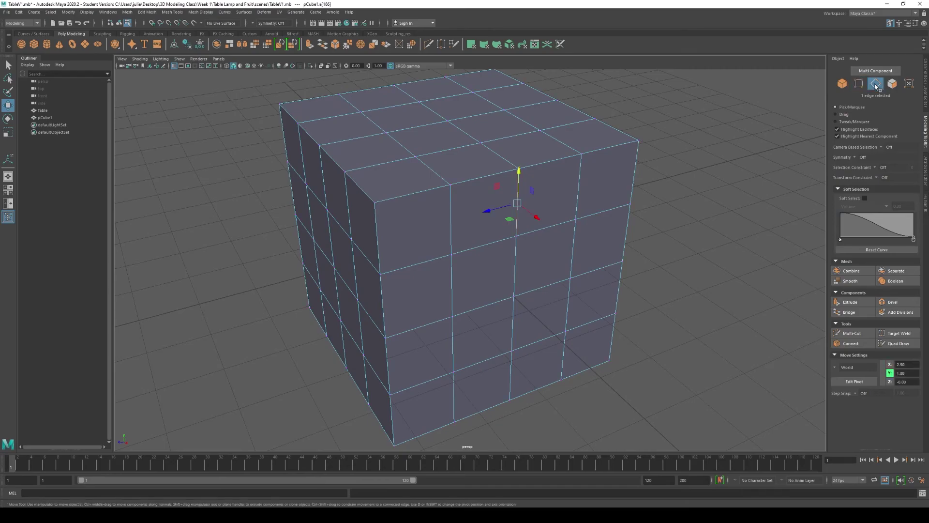
pyautogui.click(461, 130)
pyautogui.keyDown('shift'); pyautogui.click(500, 153); pyautogui.keyUp('shift')
pyautogui.keyDown('shift'); pyautogui.click(440, 114); pyautogui.keyUp('shift')
pyautogui.keyDown('shift'); pyautogui.click(407, 92); pyautogui.keyUp('shift')
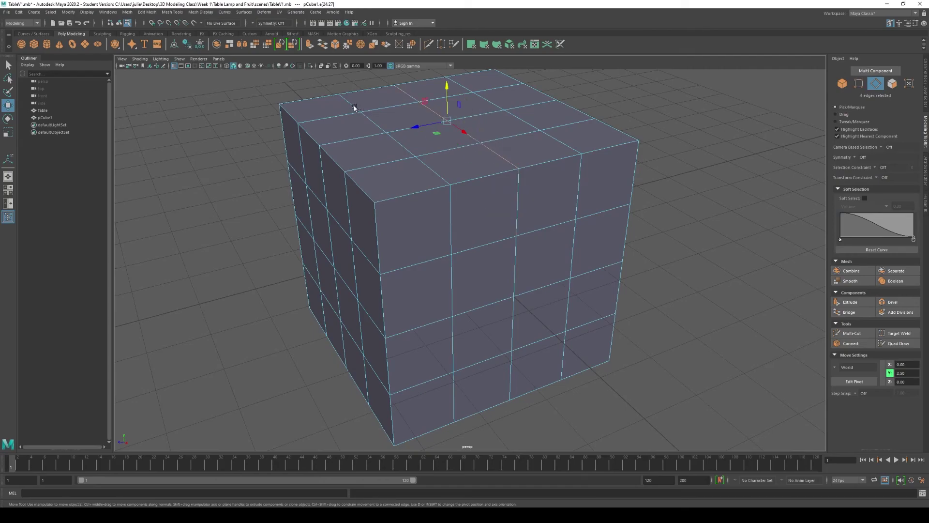
# Select the four edges of the neighbouring line on the top face one by one, then clear the selection.
pyautogui.click(348, 101)
pyautogui.keyDown('shift'); pyautogui.click(386, 132); pyautogui.keyUp('shift')
pyautogui.keyDown('shift'); pyautogui.click(405, 150); pyautogui.keyUp('shift')
pyautogui.keyDown('shift'); pyautogui.click(433, 172); pyautogui.keyUp('shift')
pyautogui.doubleClick(427, 123)
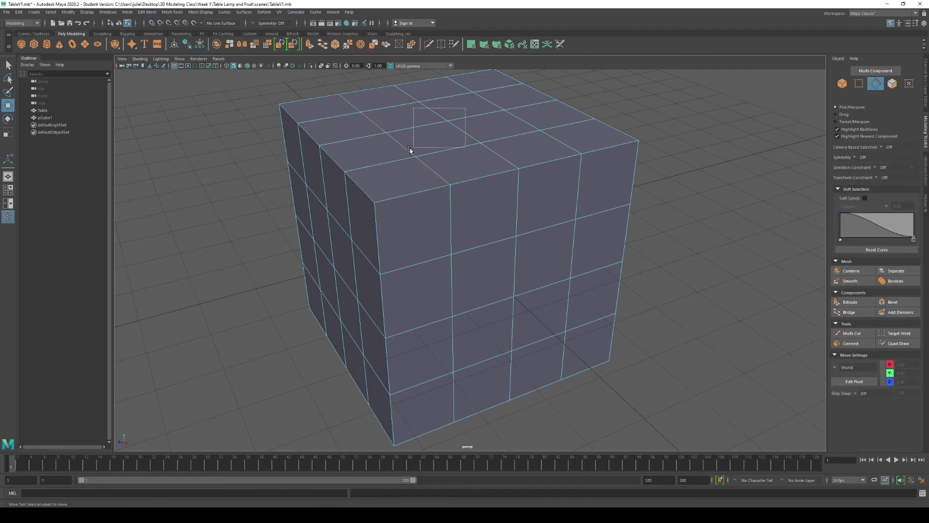
# Select the complete edge loop that runs through this line on the top face and around the cube.
pyautogui.click(352, 104)
pyautogui.click(349, 103)
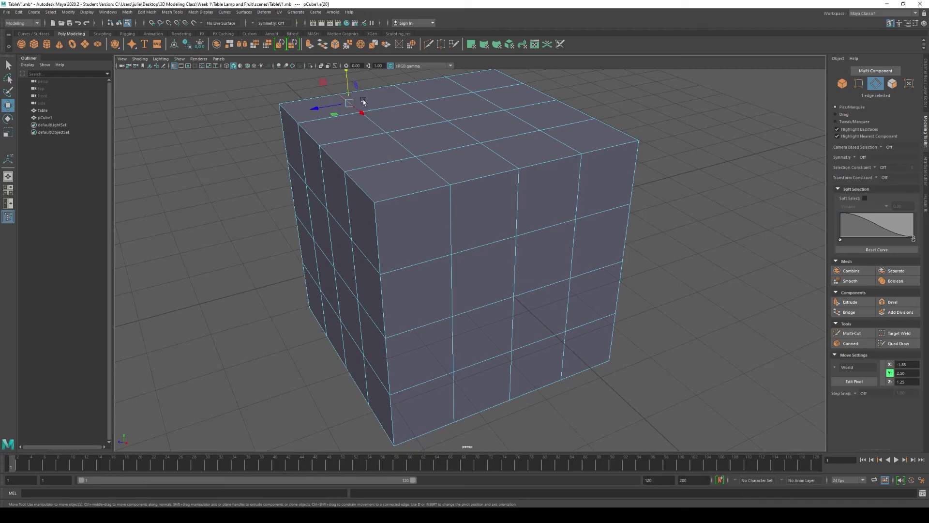
pyautogui.doubleClick(372, 122)
pyautogui.keyDown('alt'); pyautogui.moveTo(471, 332); pyautogui.dragTo(405, 369); pyautogui.keyUp('alt')
pyautogui.keyDown('alt'); pyautogui.moveTo(475, 282); pyautogui.dragTo(577, 211, button='right'); pyautogui.keyUp('alt')
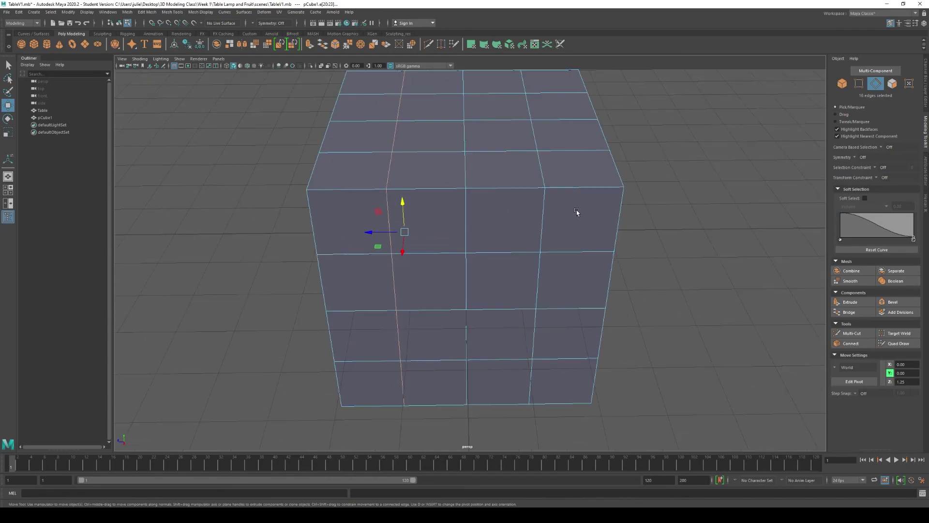
# Select all three horizontal edge loops running around the cube's sides.
pyautogui.click(363, 310)
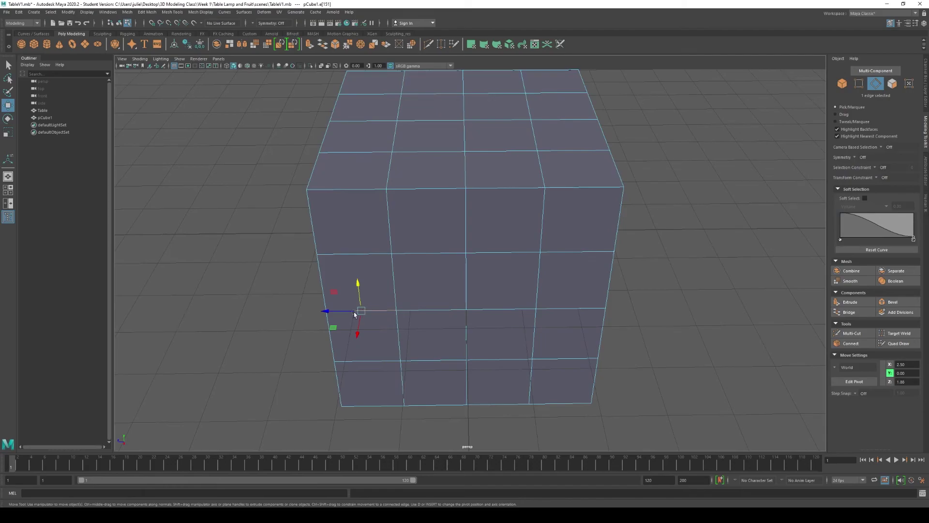
pyautogui.doubleClick(422, 312)
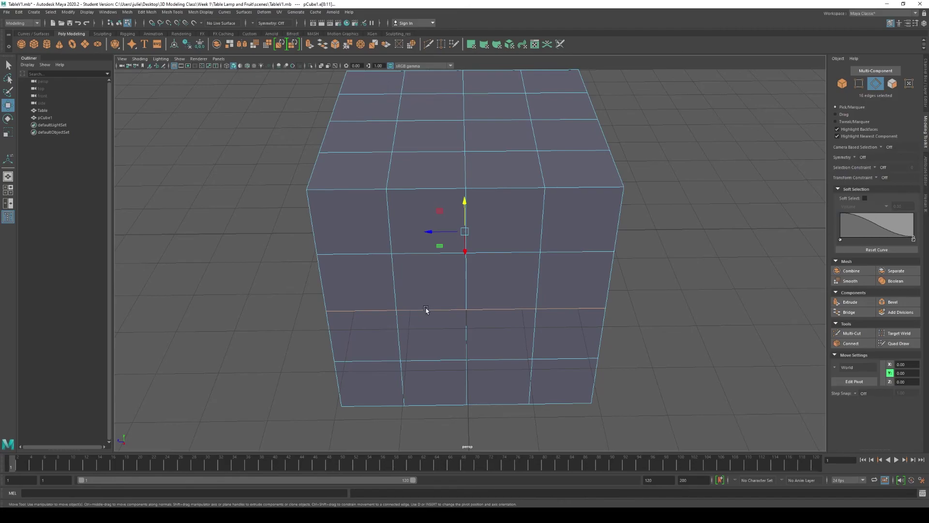
pyautogui.keyDown('alt'); pyautogui.moveTo(566, 322); pyautogui.dragTo(481, 317); pyautogui.keyUp('alt')
pyautogui.keyDown('shift'); pyautogui.click(436, 278); pyautogui.keyUp('shift')
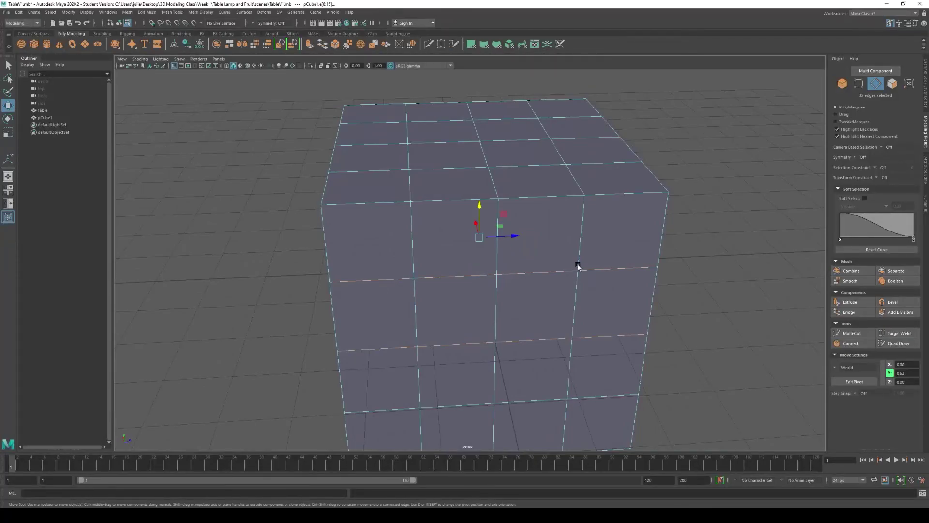
pyautogui.keyDown('alt'); pyautogui.moveTo(392, 356); pyautogui.dragTo(558, 358); pyautogui.keyUp('alt')
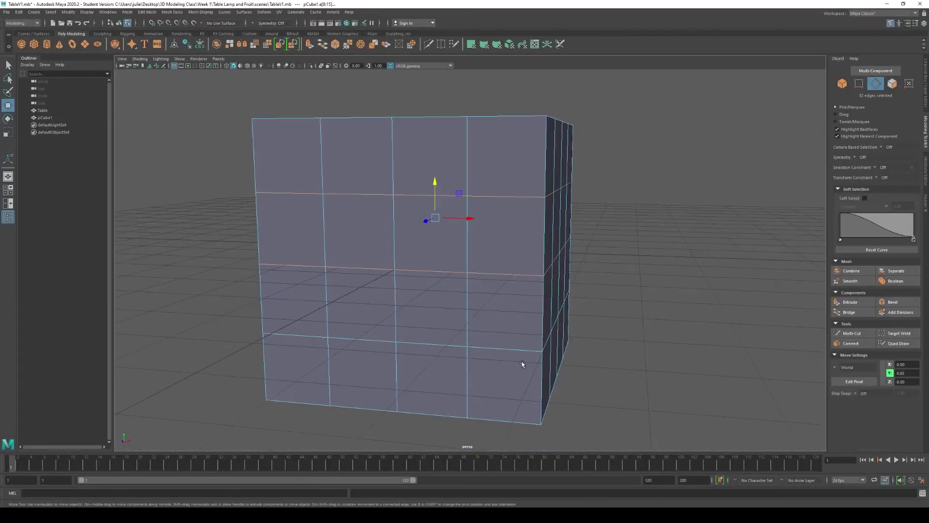
pyautogui.keyDown('shift'); pyautogui.doubleClick(288, 336); pyautogui.keyUp('shift')
pyautogui.keyDown('alt'); pyautogui.moveTo(513, 282); pyautogui.dragTo(440, 299); pyautogui.keyUp('alt')
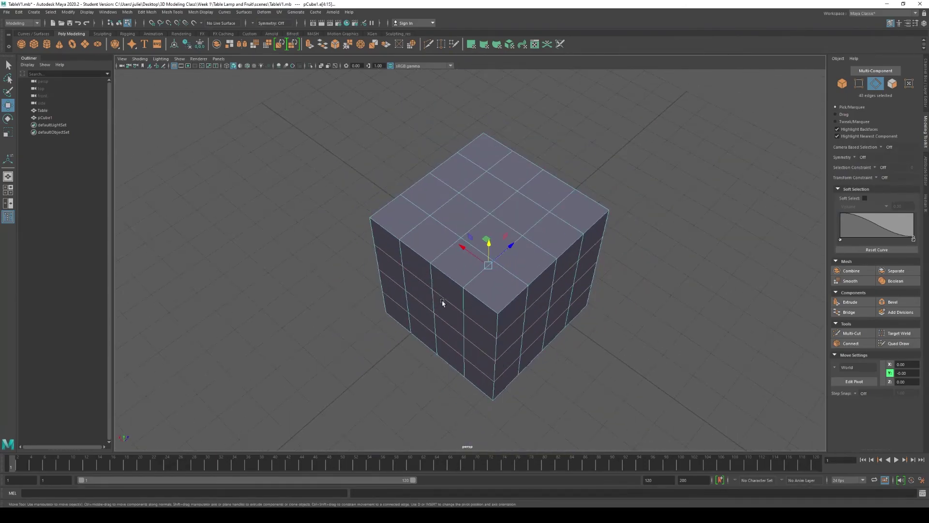
pyautogui.keyDown('alt'); pyautogui.moveTo(596, 217); pyautogui.dragTo(400, 274); pyautogui.keyUp('alt')
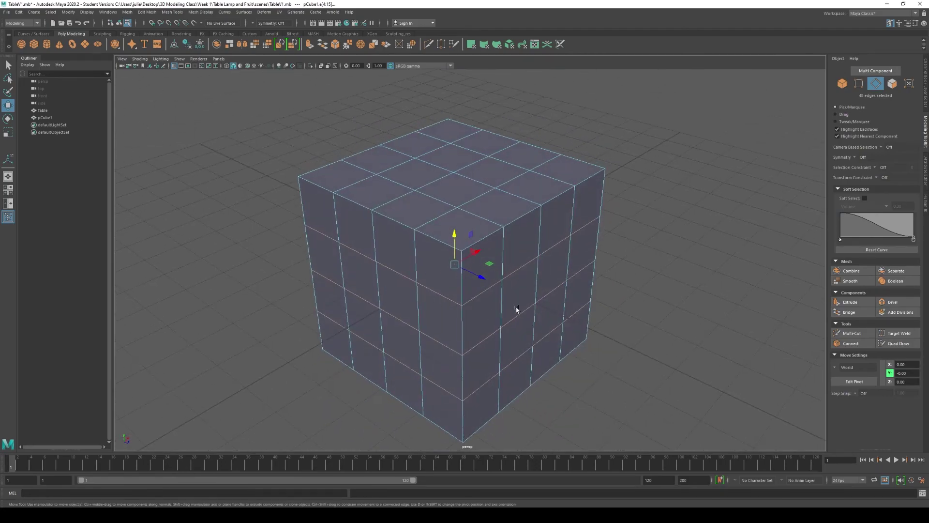
# Scale the selected edge loops outward along the X axis and spread them apart vertically.
pyautogui.press('r')
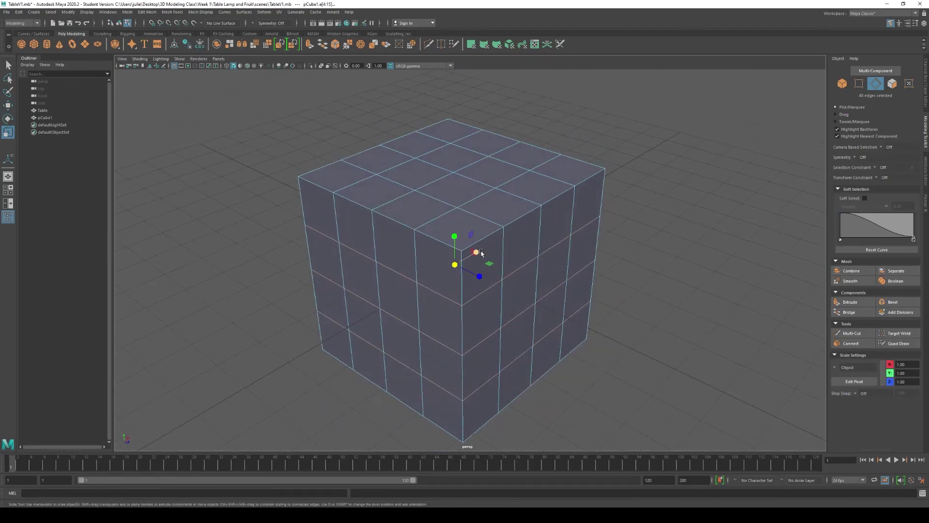
pyautogui.moveTo(476, 252); pyautogui.dragTo(554, 328)
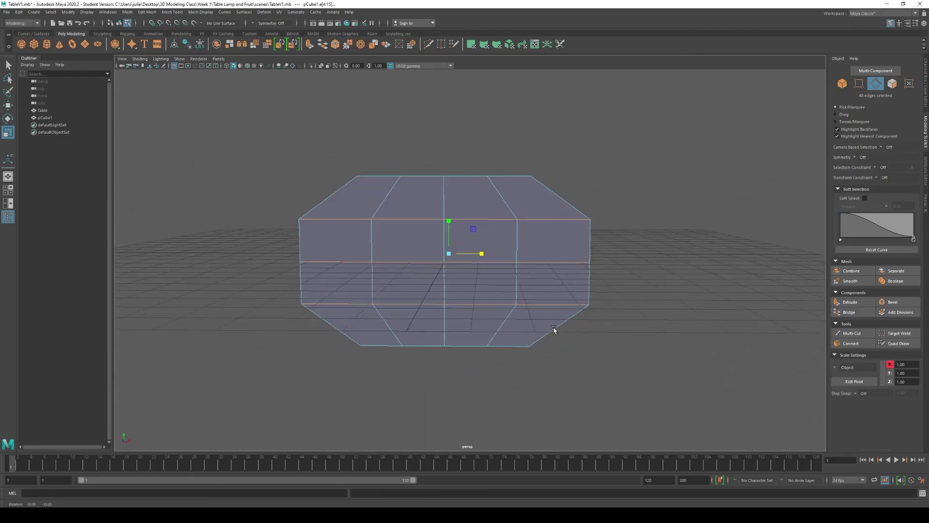
pyautogui.moveTo(450, 222); pyautogui.dragTo(433, 266)
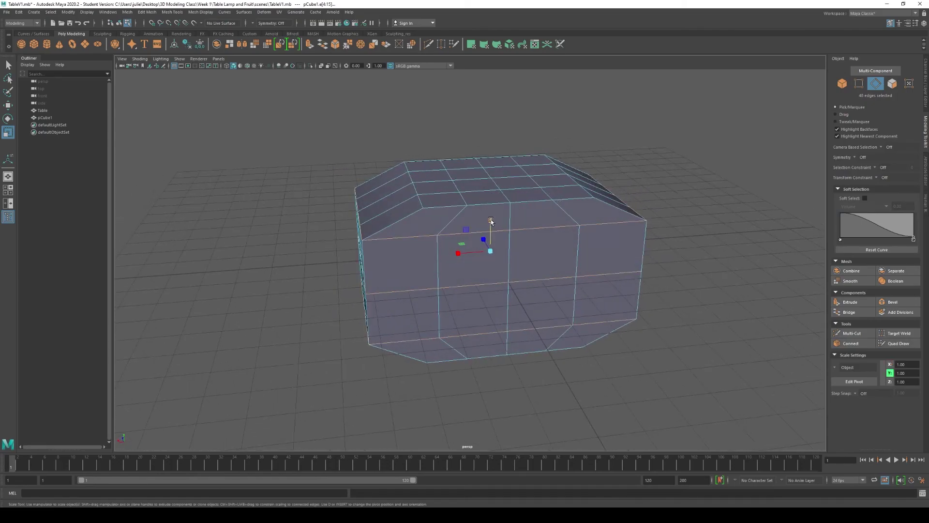
pyautogui.moveTo(458, 253); pyautogui.dragTo(460, 252)
pyautogui.keyDown('alt'); pyautogui.moveTo(401, 300); pyautogui.dragTo(545, 305); pyautogui.keyUp('alt')
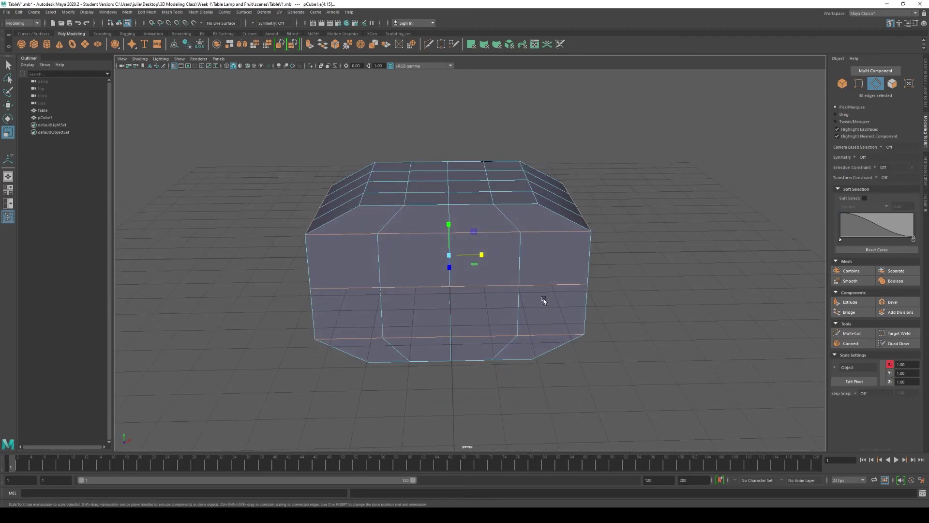
pyautogui.scroll(2, 453, 226)
pyautogui.keyDown('alt'); pyautogui.moveTo(487, 275); pyautogui.dragTo(475, 277); pyautogui.keyUp('alt')
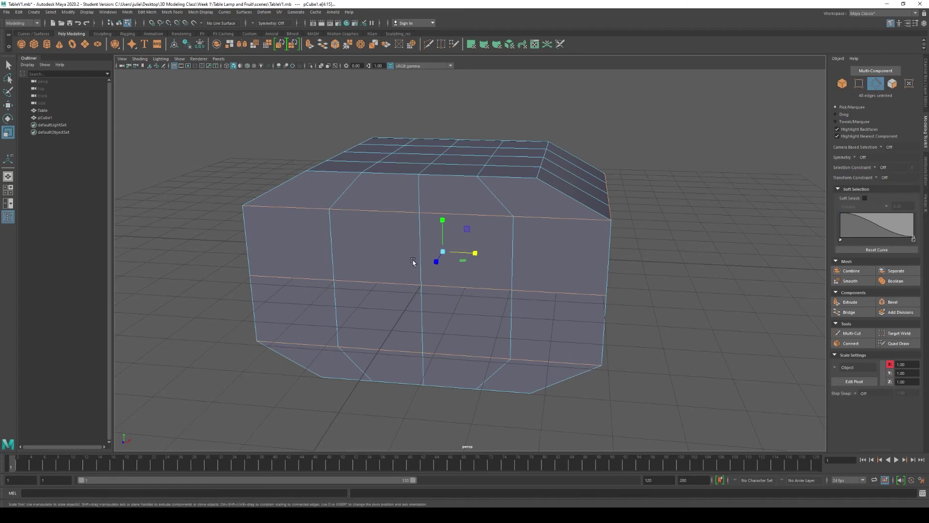
# Move the pivot up to the shape's top face and stretch the selected edge loops vertically from it.
pyautogui.press('d')
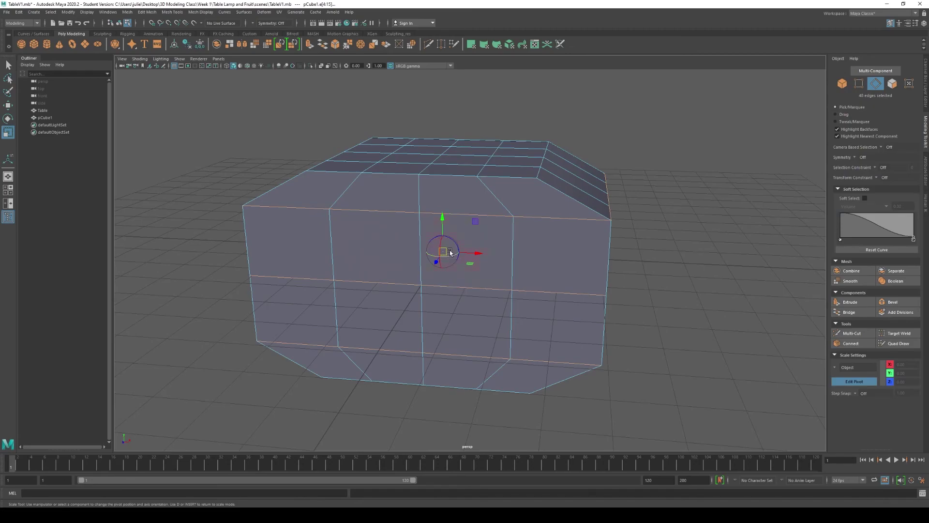
pyautogui.moveTo(444, 253); pyautogui.dragTo(425, 174)
pyautogui.press('d')
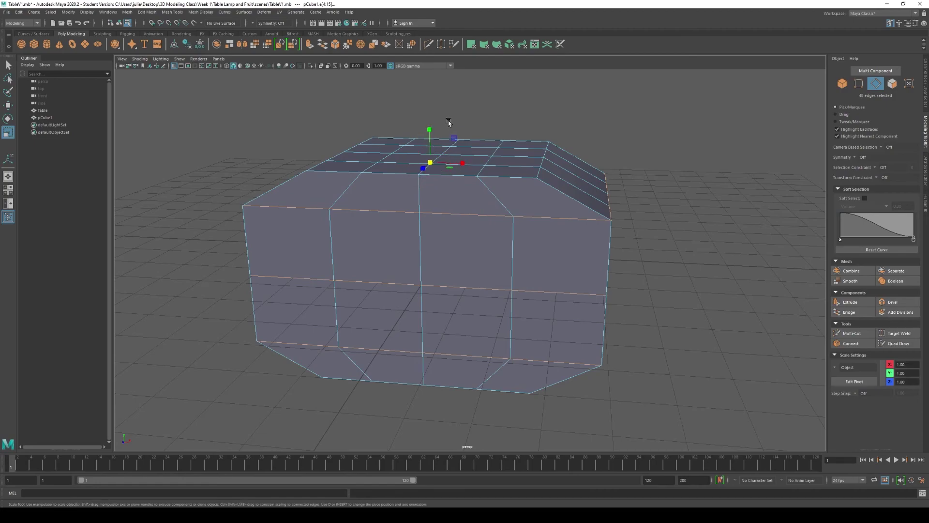
pyautogui.moveTo(432, 128)
pyautogui.mouseDown()
pyautogui.moveTo(429, 97)
pyautogui.moveTo(427, 151)
pyautogui.moveTo(422, 94)
pyautogui.moveTo(420, 128)
pyautogui.mouseUp()
pyautogui.scroll(-3, 420, 141)
pyautogui.keyDown('alt'); pyautogui.moveTo(352, 181); pyautogui.dragTo(498, 144); pyautogui.keyUp('alt')
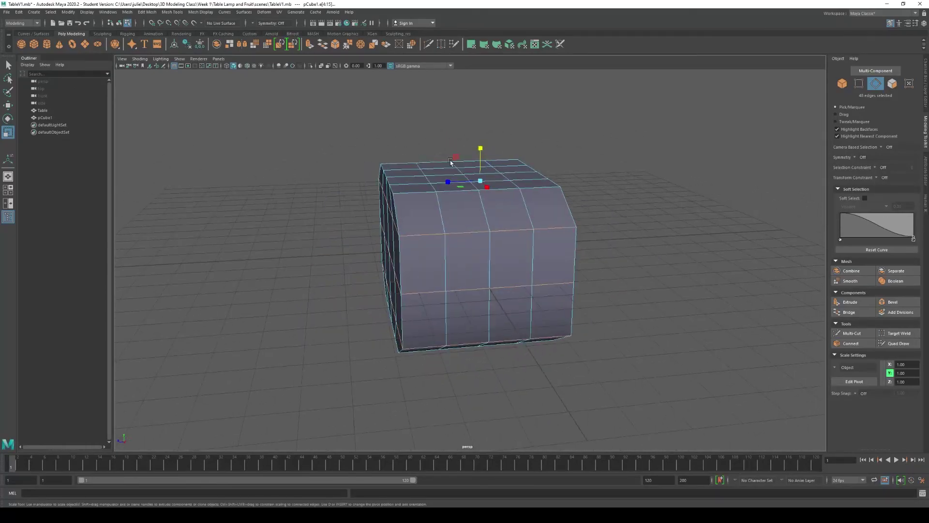
pyautogui.scroll(3, 499, 144)
pyautogui.keyDown('alt'); pyautogui.moveTo(393, 189); pyautogui.dragTo(651, 158); pyautogui.keyUp('alt')
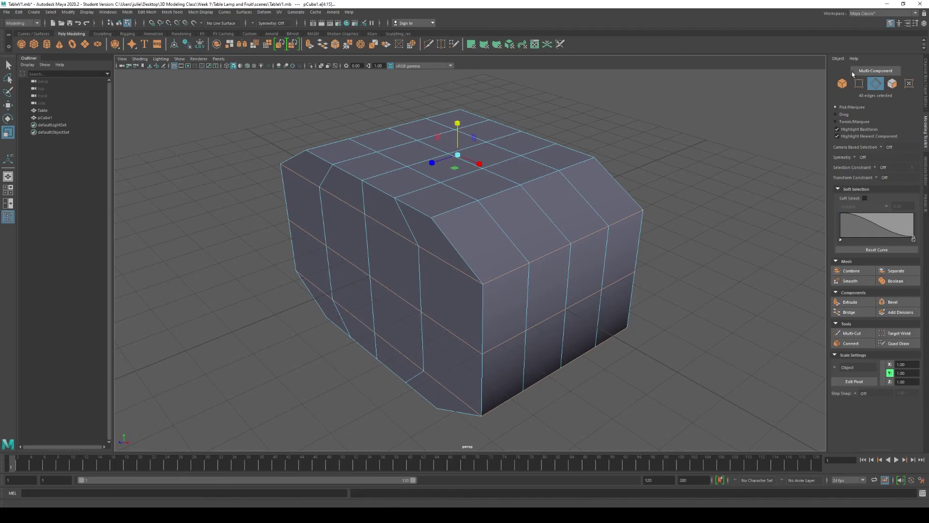
# Switch to face selection and select the four faces of the sloping band beside the top face.
pyautogui.click(894, 84)
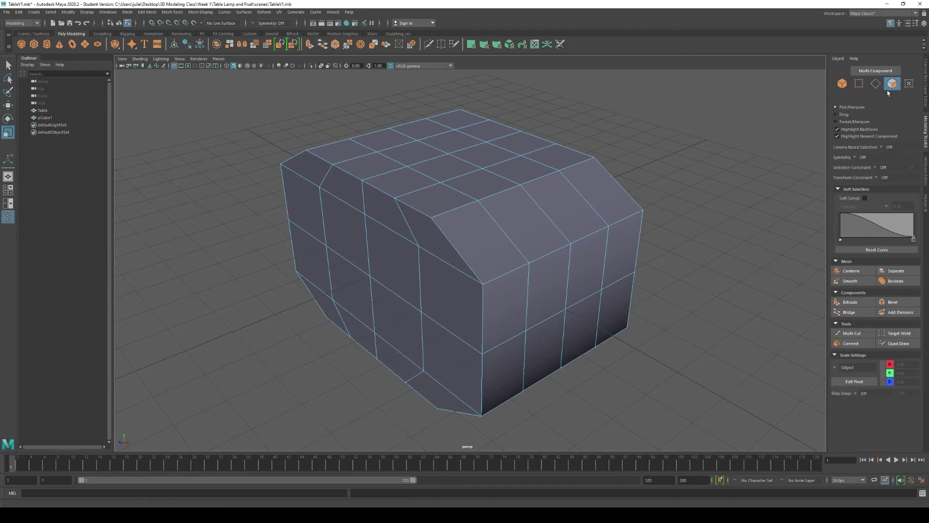
pyautogui.click(516, 224)
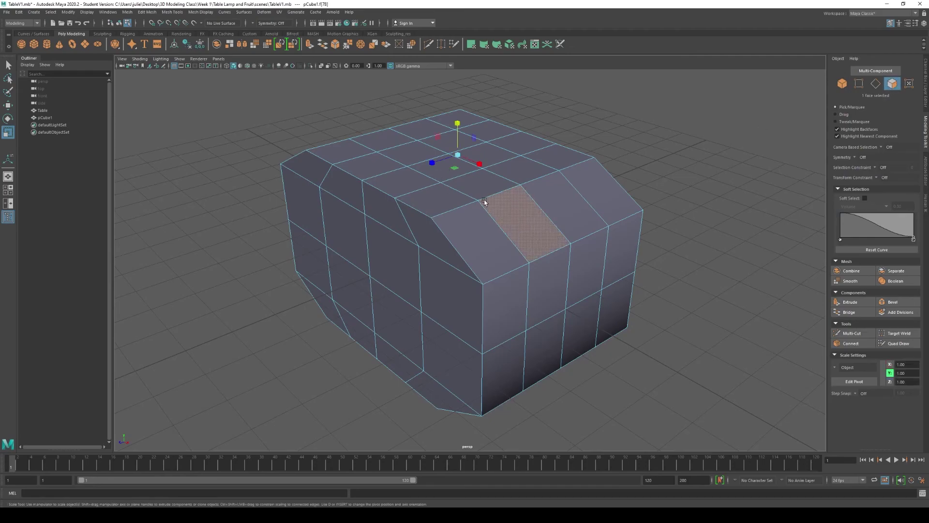
pyautogui.keyDown('shift'); pyautogui.click(556, 201); pyautogui.keyUp('shift')
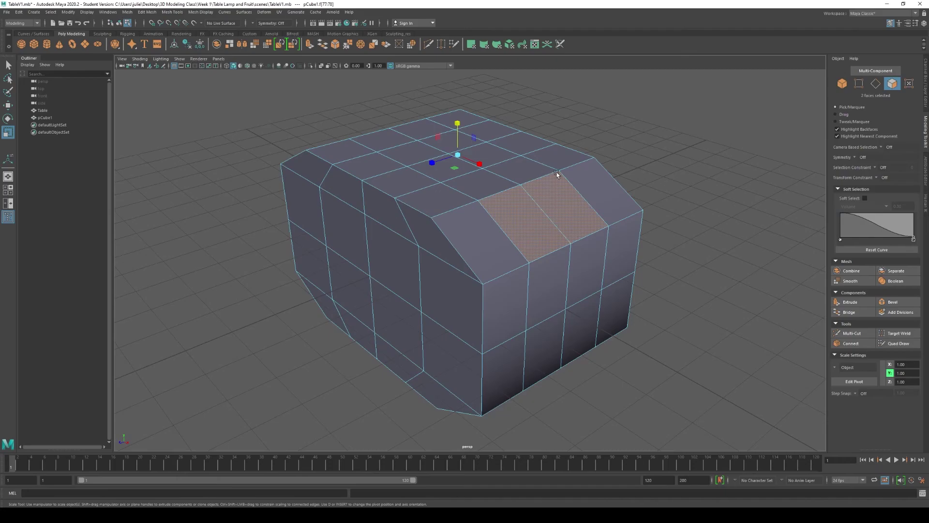
pyautogui.keyDown('shift'); pyautogui.click(588, 186); pyautogui.keyUp('shift')
pyautogui.keyDown('shift'); pyautogui.click(490, 235); pyautogui.keyUp('shift')
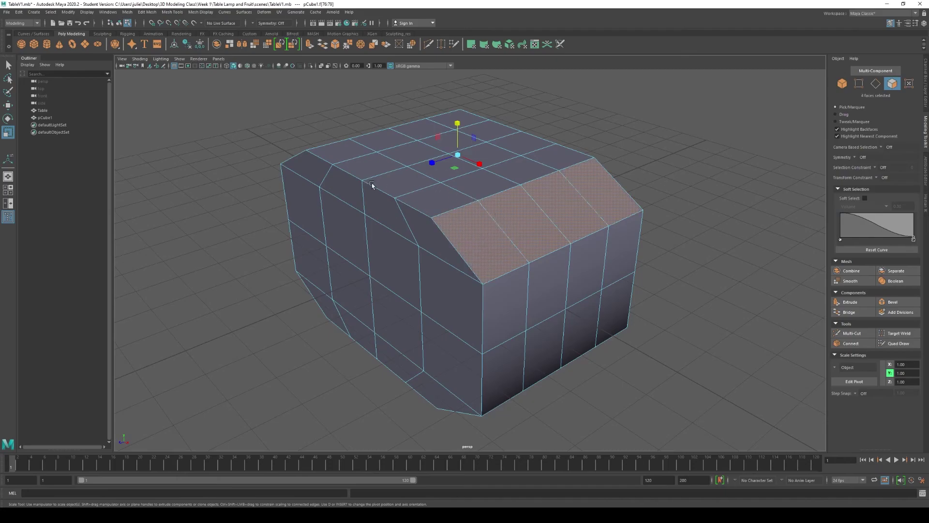
# Add the two rows of top faces beside the sloping band to the face selection, making twelve selected faces.
pyautogui.keyDown('shift'); pyautogui.click(437, 197); pyautogui.keyUp('shift')
pyautogui.keyDown('shift'); pyautogui.click(501, 183); pyautogui.keyUp('shift')
pyautogui.keyDown('shift'); pyautogui.click(538, 168); pyautogui.keyUp('shift')
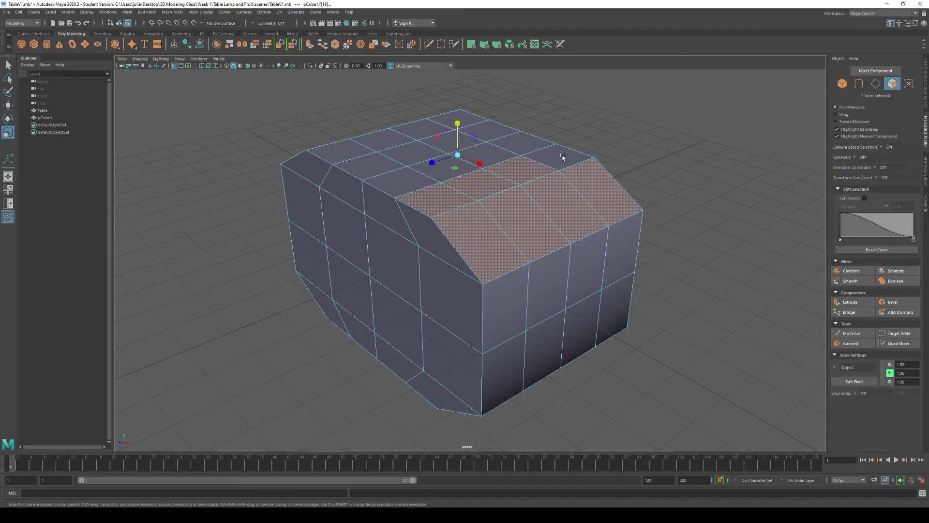
pyautogui.keyDown('shift'); pyautogui.click(556, 155); pyautogui.keyUp('shift')
pyautogui.keyDown('shift'); pyautogui.click(501, 146); pyautogui.keyUp('shift')
pyautogui.keyDown('shift'); pyautogui.click(469, 159); pyautogui.keyUp('shift')
pyautogui.keyDown('shift'); pyautogui.click(437, 169); pyautogui.keyUp('shift')
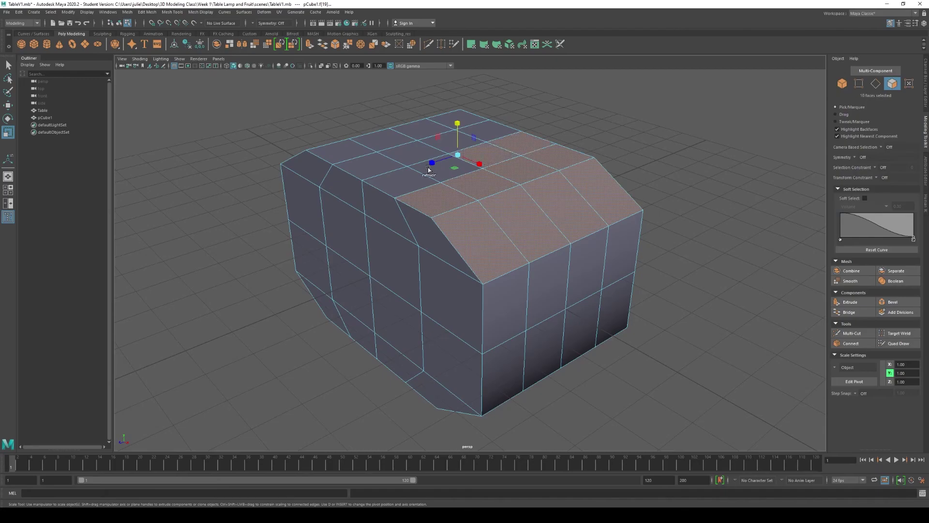
pyautogui.keyDown('shift'); pyautogui.click(407, 184); pyautogui.keyUp('shift')
# Move the twelve selected faces upward so that side of the shape forms a raised back.
pyautogui.press('w')
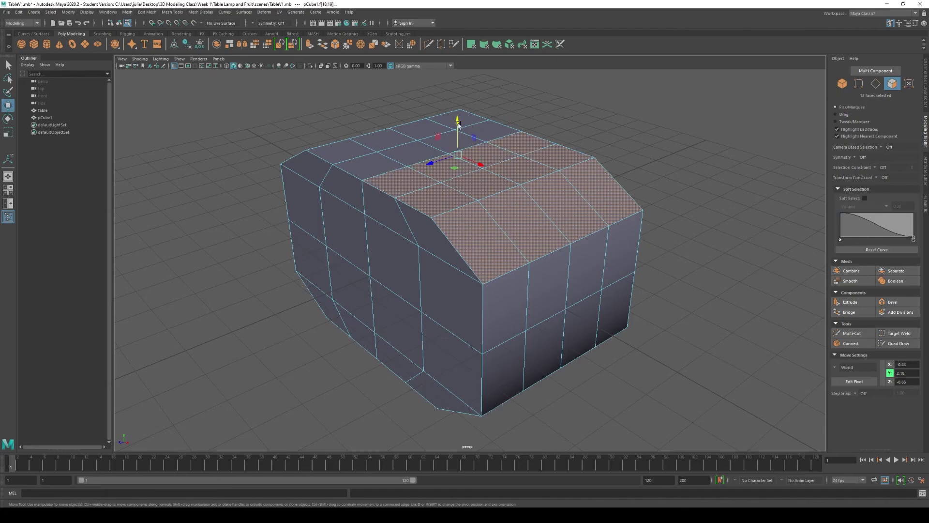
pyautogui.moveTo(457, 122); pyautogui.dragTo(446, 206)
pyautogui.press('e')
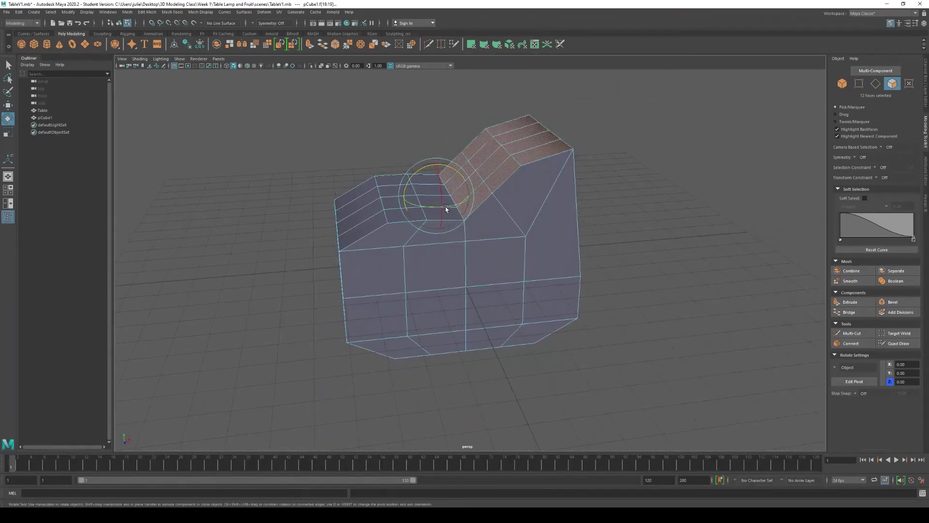
# Select the four central faces in a two-by-two block on the shape's flat side.
pyautogui.click(452, 285)
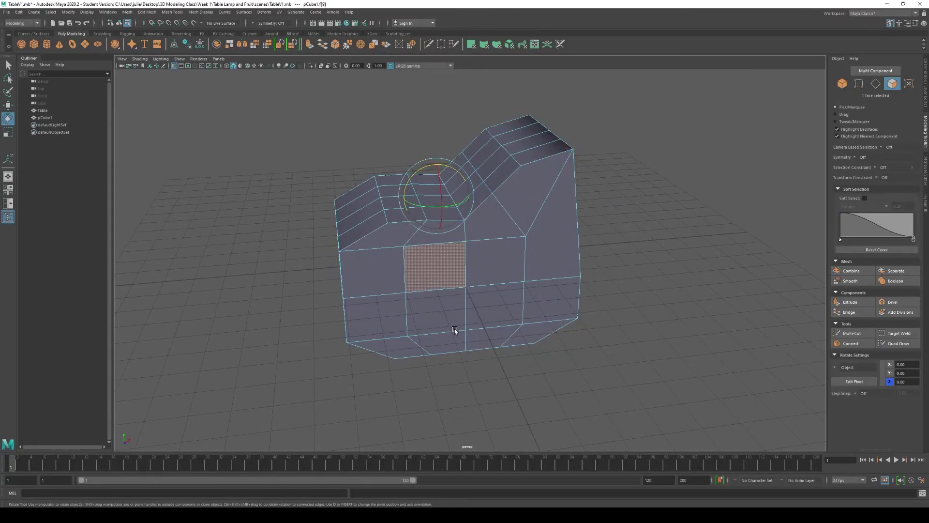
pyautogui.keyDown('shift'); pyautogui.click(483, 263); pyautogui.keyUp('shift')
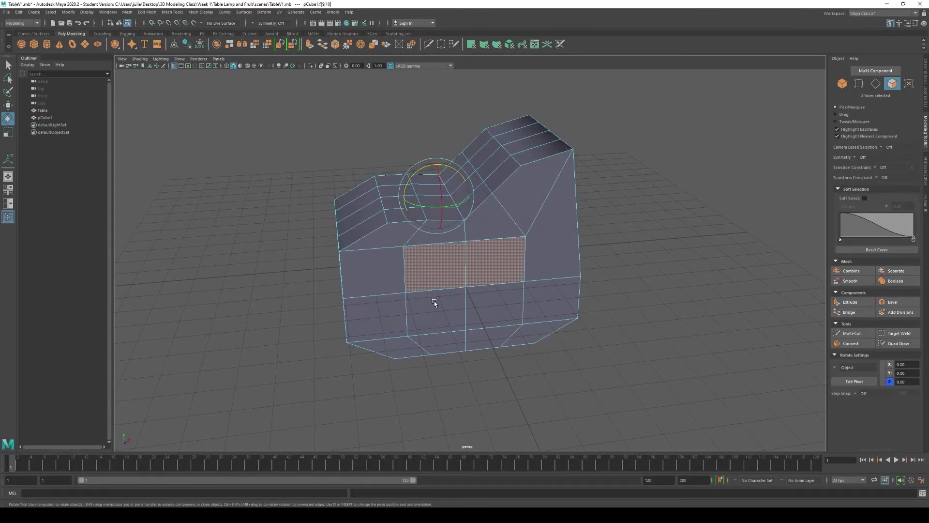
pyautogui.keyDown('shift'); pyautogui.click(434, 301); pyautogui.keyUp('shift')
pyautogui.keyDown('shift'); pyautogui.click(486, 308); pyautogui.keyUp('shift')
pyautogui.keyDown('alt'); pyautogui.moveTo(424, 306); pyautogui.dragTo(473, 311); pyautogui.keyUp('alt')
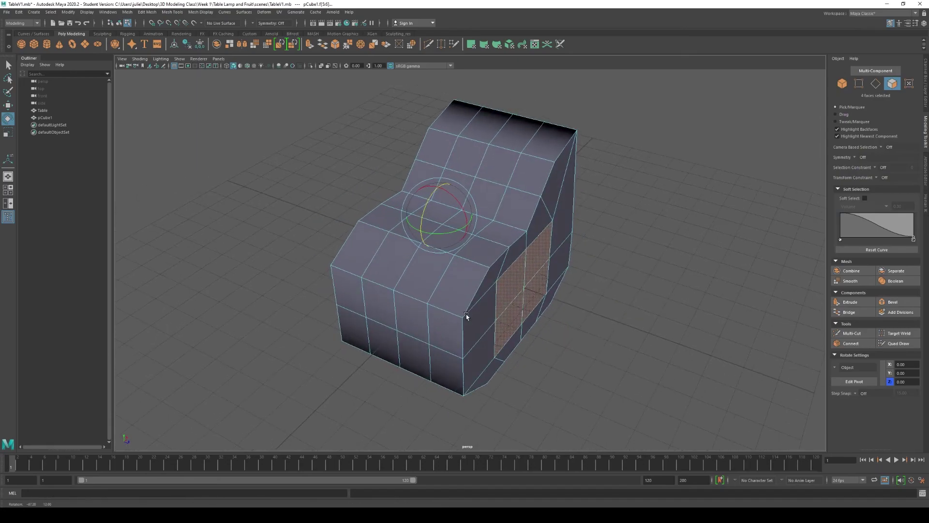
# Scale the four selected side faces along the Z axis so they bulge outward from the side.
pyautogui.press('r')
pyautogui.moveTo(469, 227)
pyautogui.mouseDown()
pyautogui.moveTo(505, 246)
pyautogui.moveTo(478, 241)
pyautogui.mouseUp()
pyautogui.keyDown('alt'); pyautogui.moveTo(502, 288); pyautogui.dragTo(342, 315); pyautogui.keyUp('alt')
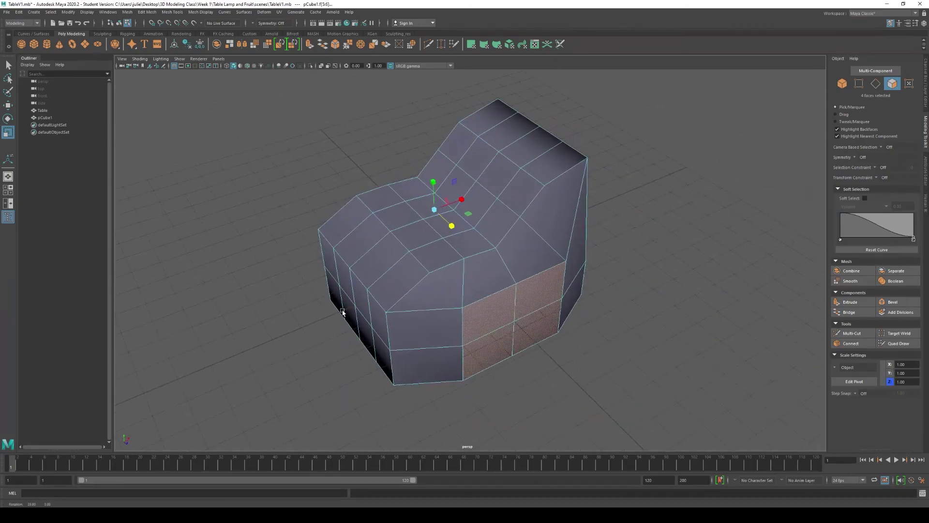
pyautogui.scroll(4, 502, 265)
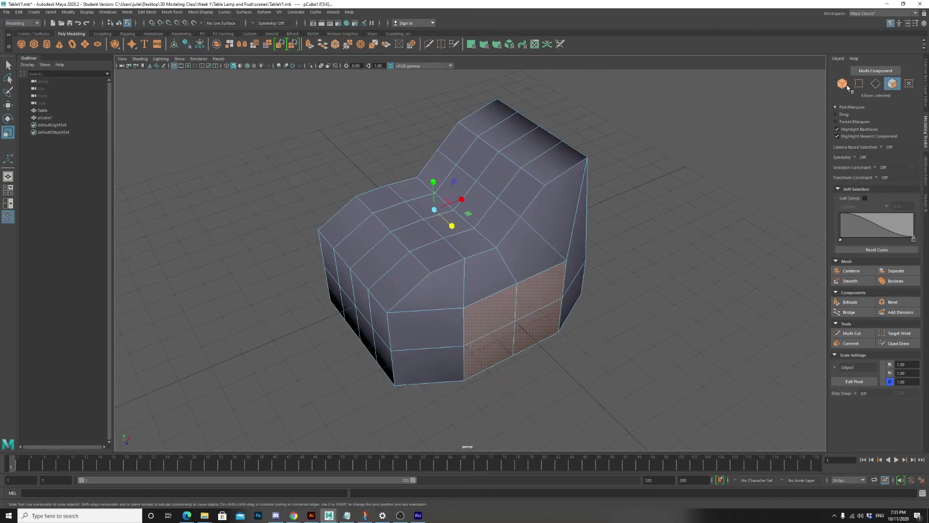
# Select the shape as a whole object, preview it smoothed from several angles, and restore the unsmoothed display.
pyautogui.click(847, 86)
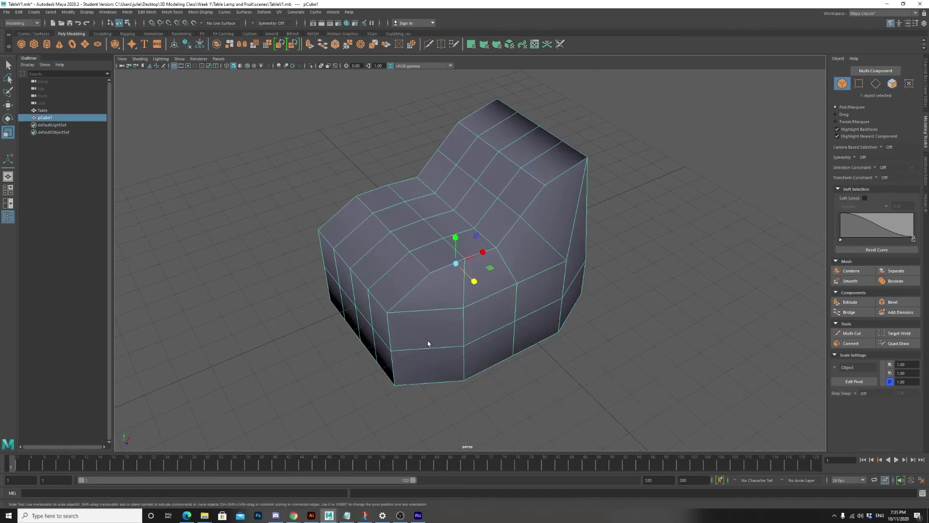
pyautogui.keyDown('alt'); pyautogui.moveTo(459, 284); pyautogui.dragTo(508, 282); pyautogui.keyUp('alt')
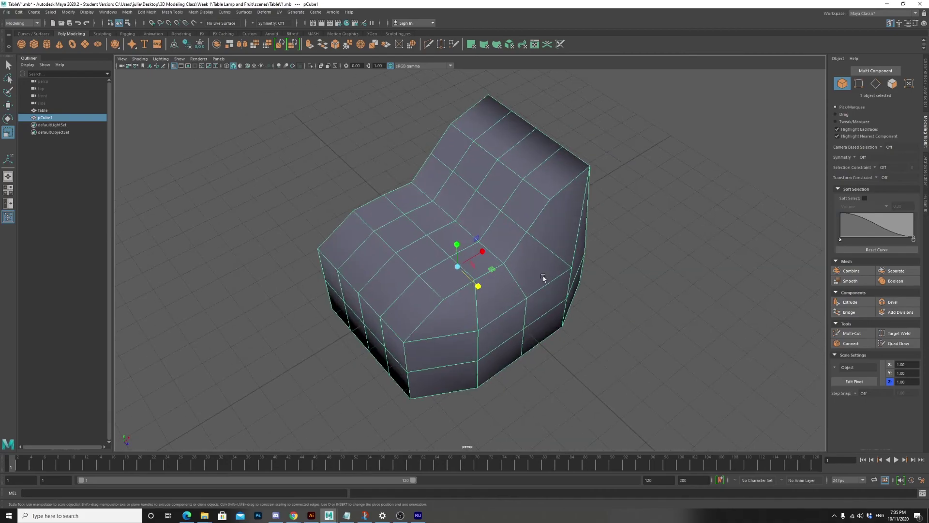
pyautogui.press('3')
pyautogui.click(651, 259)
pyautogui.keyDown('alt'); pyautogui.moveTo(652, 259); pyautogui.dragTo(508, 270); pyautogui.keyUp('alt')
pyautogui.click(480, 288)
pyautogui.press('1')
# Return to object selection, select the modified cube and delete it.
pyautogui.moveTo(505, 256); pyautogui.dragTo(615, 292)
pyautogui.press('w')
pyautogui.moveTo(501, 277)
pyautogui.mouseDown()
pyautogui.moveTo(698, 321)
pyautogui.moveTo(363, 245)
pyautogui.moveTo(587, 303)
pyautogui.moveTo(503, 275)
pyautogui.mouseUp()
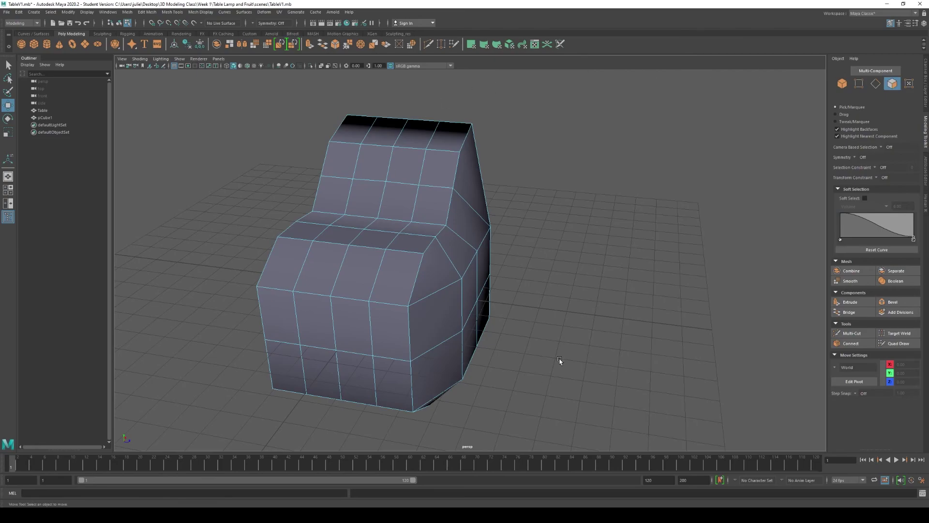
pyautogui.keyDown('alt'); pyautogui.moveTo(492, 201); pyautogui.dragTo(630, 154); pyautogui.keyUp('alt')
pyautogui.click(842, 83)
pyautogui.click(608, 193)
pyautogui.click(405, 208)
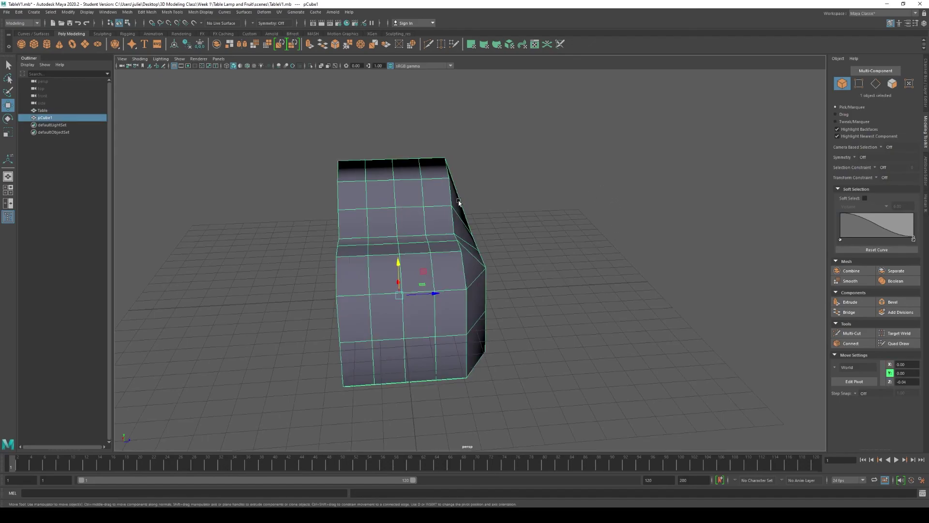
pyautogui.press('Delete')
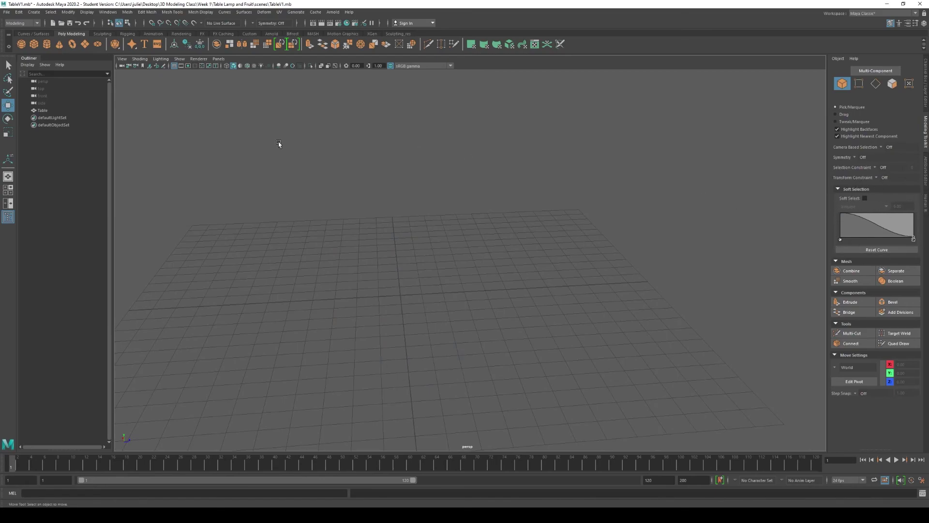
# Create a polygon plane primitive in the centre of the grid.
pyautogui.click(27, 13)
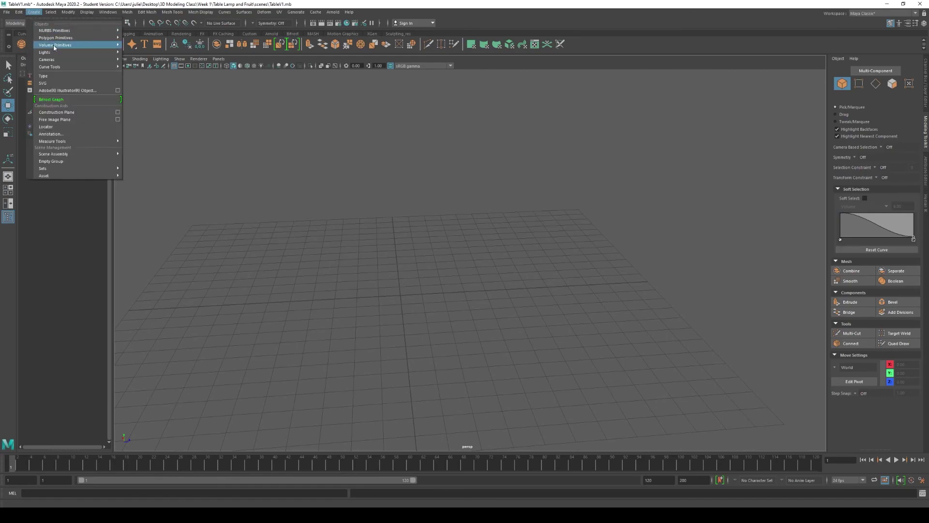
pyautogui.moveTo(73, 37)
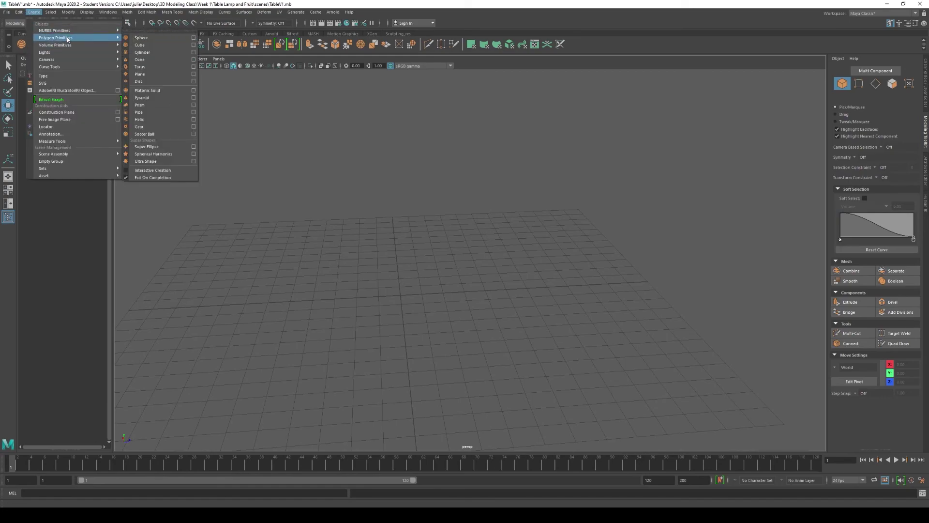
pyautogui.click(170, 75)
pyautogui.scroll(2, 413, 304)
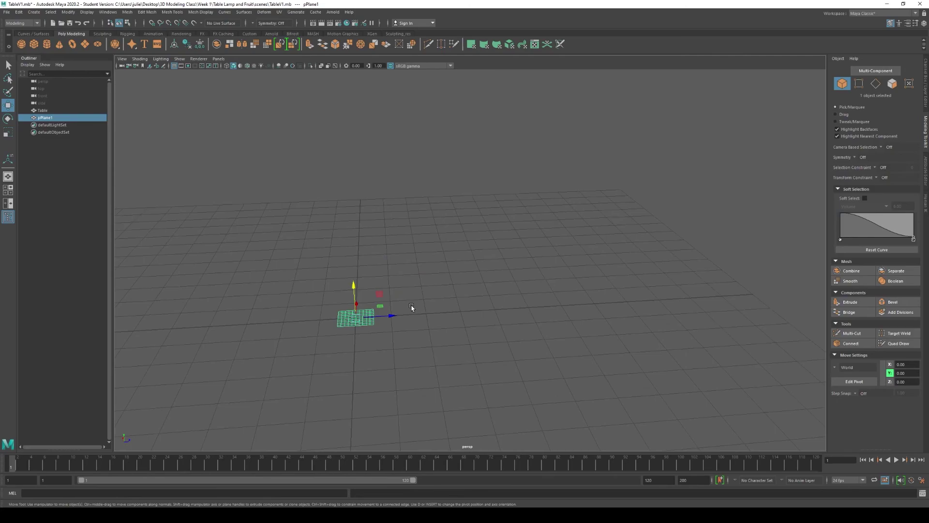
pyautogui.keyDown('alt'); pyautogui.moveTo(310, 364); pyautogui.dragTo(590, 284); pyautogui.keyUp('alt')
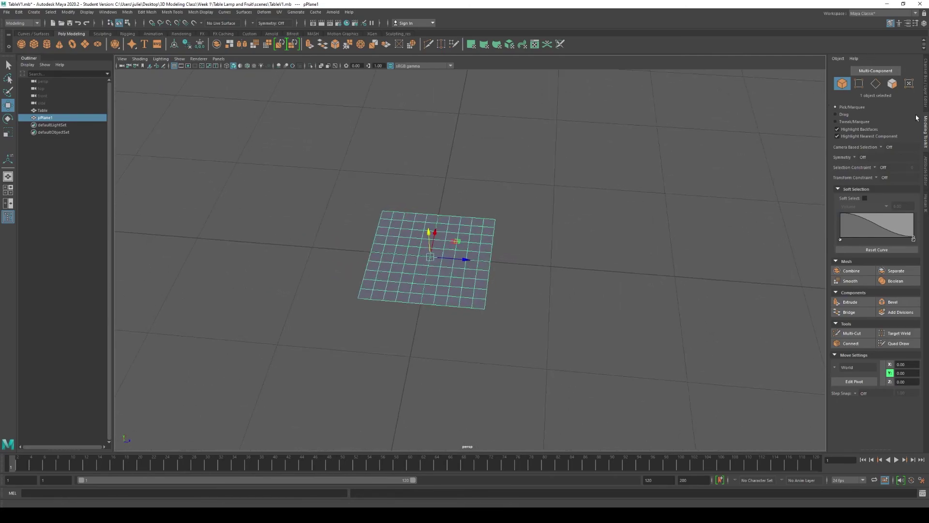
# Set the plane's width and height to 10 in its polyPlane1 creation attributes.
pyautogui.click(926, 171)
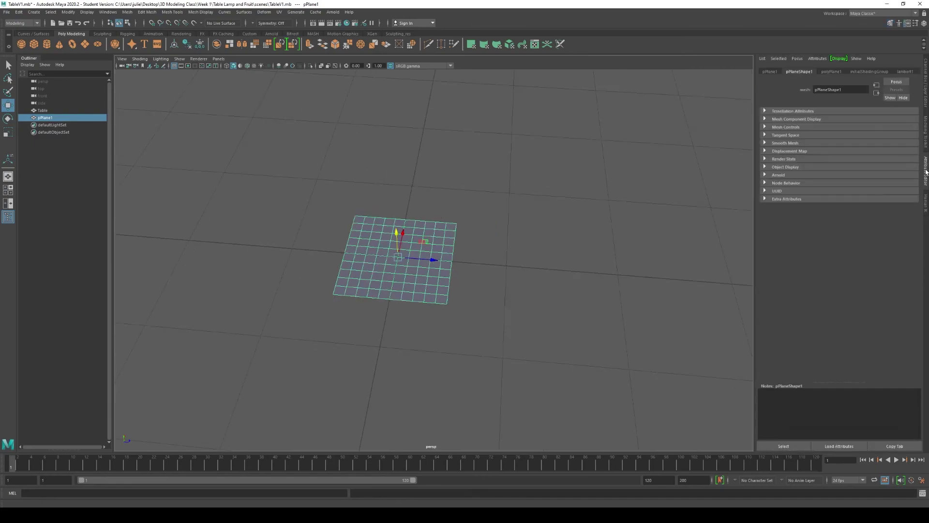
pyautogui.click(826, 72)
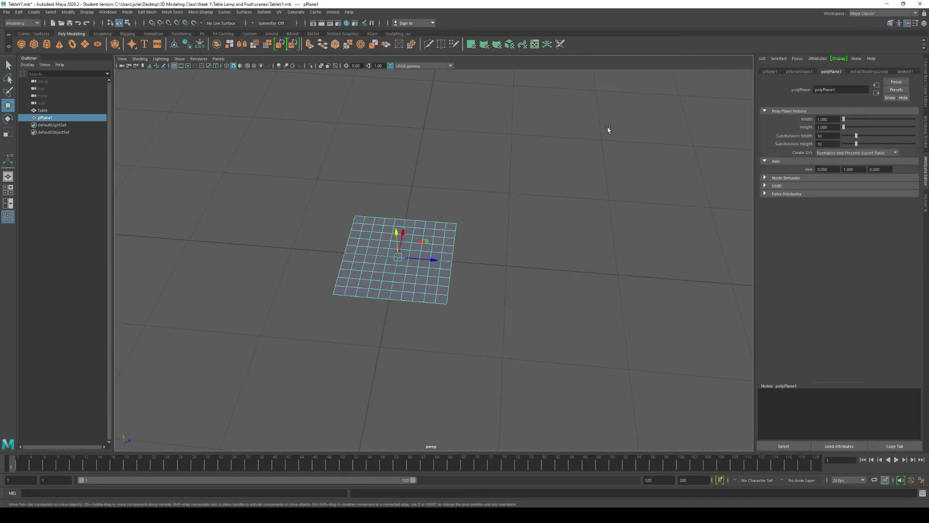
pyautogui.scroll(-4, 376, 272)
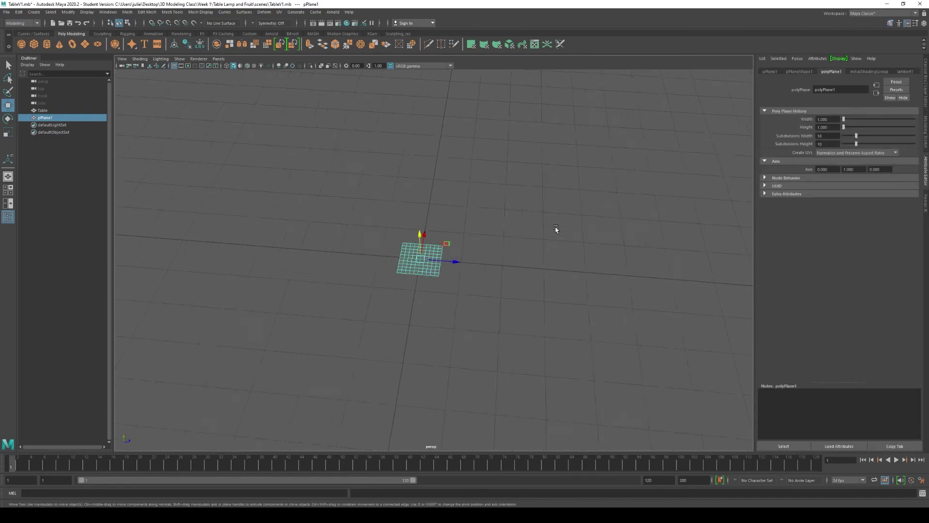
pyautogui.scroll(4, 359, 303)
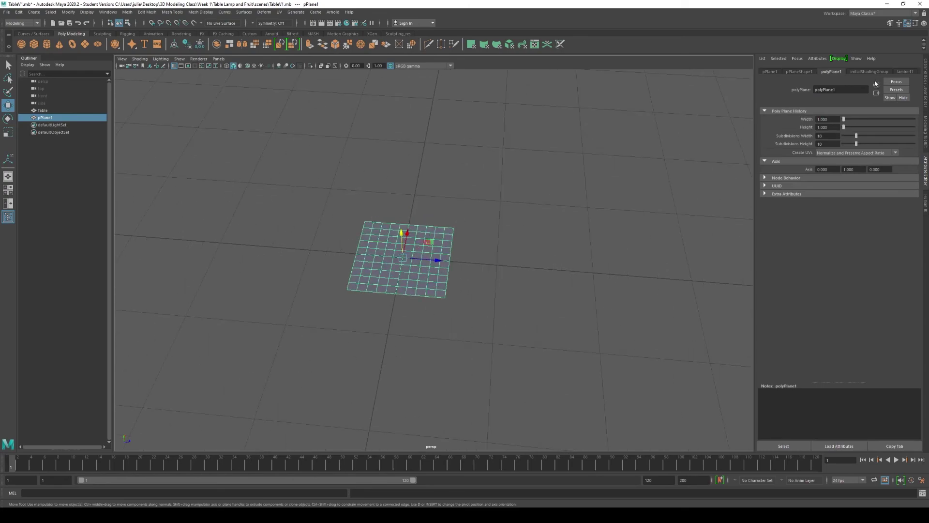
pyautogui.click(838, 118)
pyautogui.write('1')
pyautogui.press('Tab')
pyautogui.write('1')
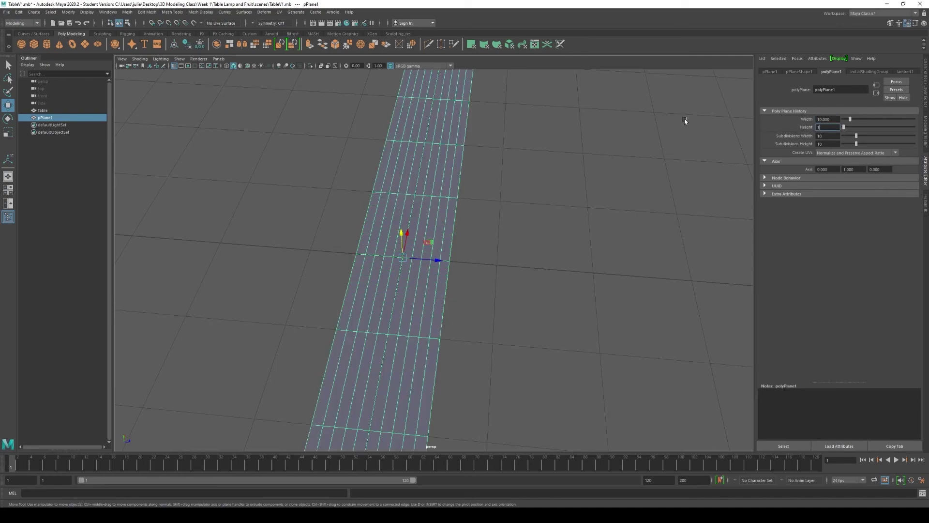
pyautogui.press('Tab')
pyautogui.scroll(-5, 533, 246)
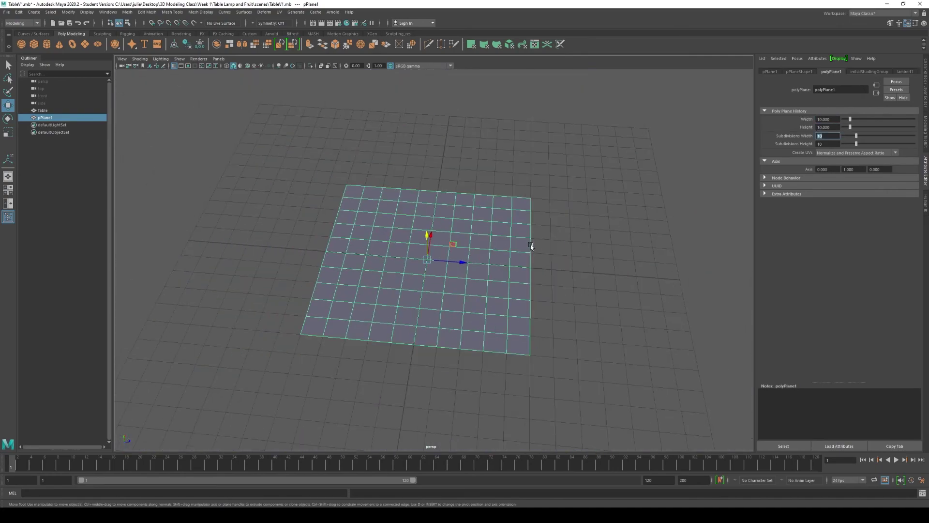
# Set the plane's width and height subdivisions to 50 each.
pyautogui.scroll(5, 519, 259)
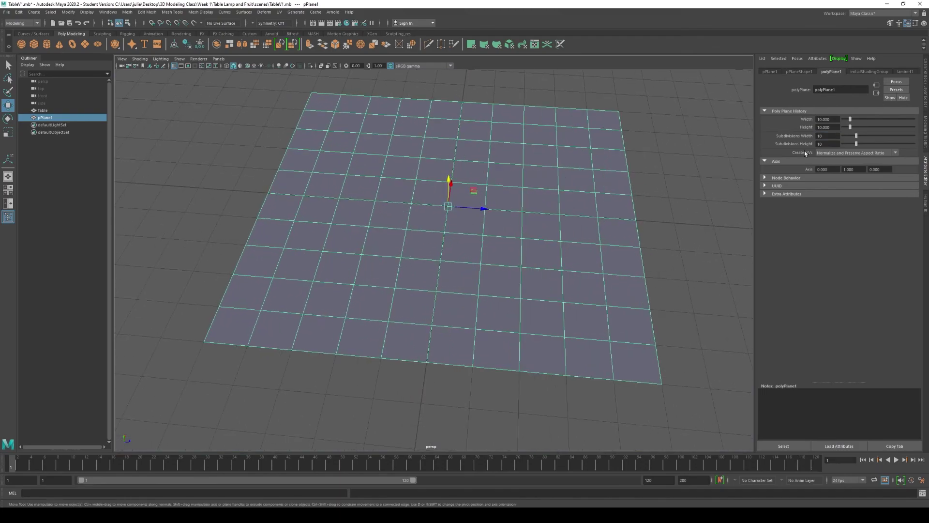
pyautogui.doubleClick(824, 136)
pyautogui.moveTo(857, 137); pyautogui.dragTo(908, 135)
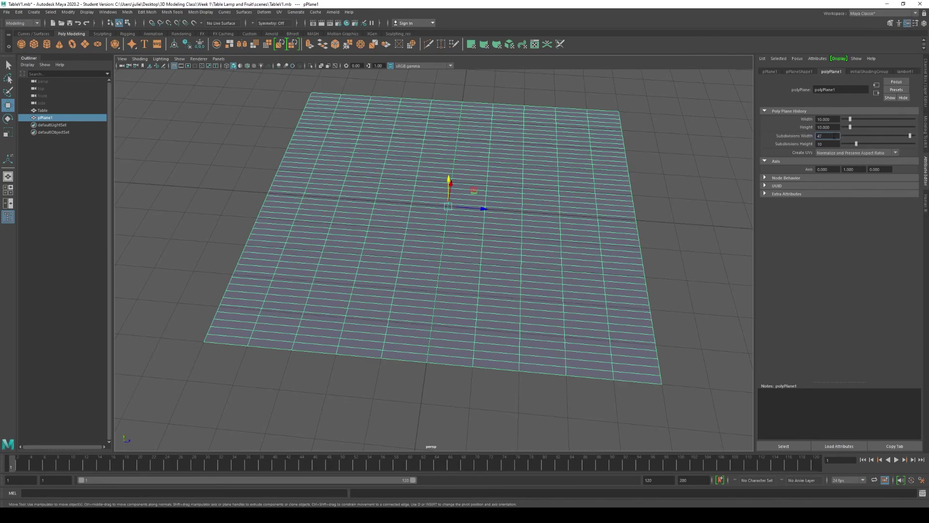
pyautogui.press('Tab')
pyautogui.write('50')
pyautogui.press('Return')
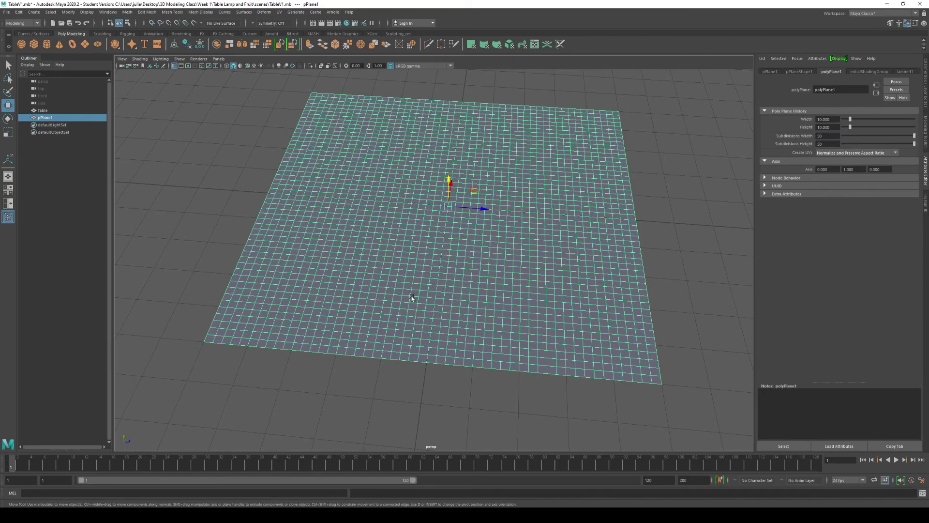
# Switch the plane to vertex selection with the modeling toolkit and select one vertex near its middle.
pyautogui.scroll(2, 506, 253)
pyautogui.keyDown('alt'); pyautogui.moveTo(506, 252); pyautogui.dragTo(469, 246, button='middle'); pyautogui.keyUp('alt')
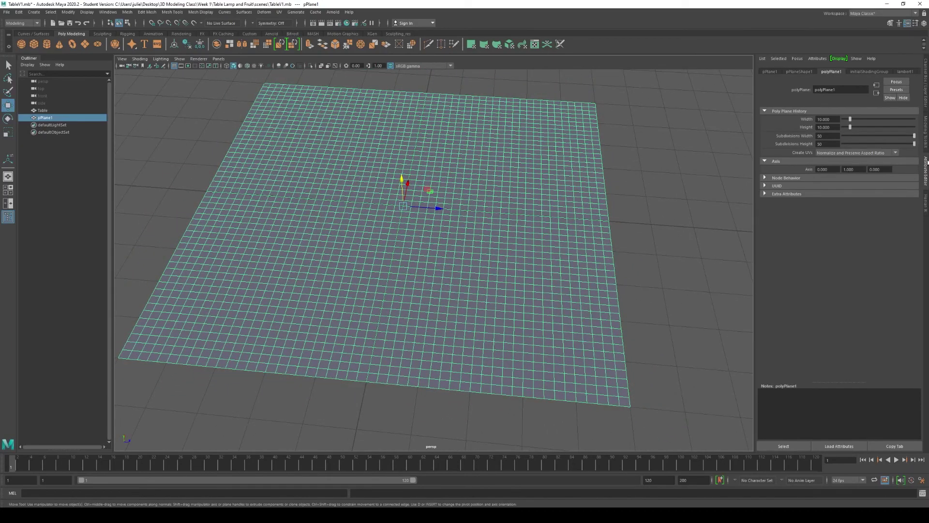
pyautogui.click(926, 138)
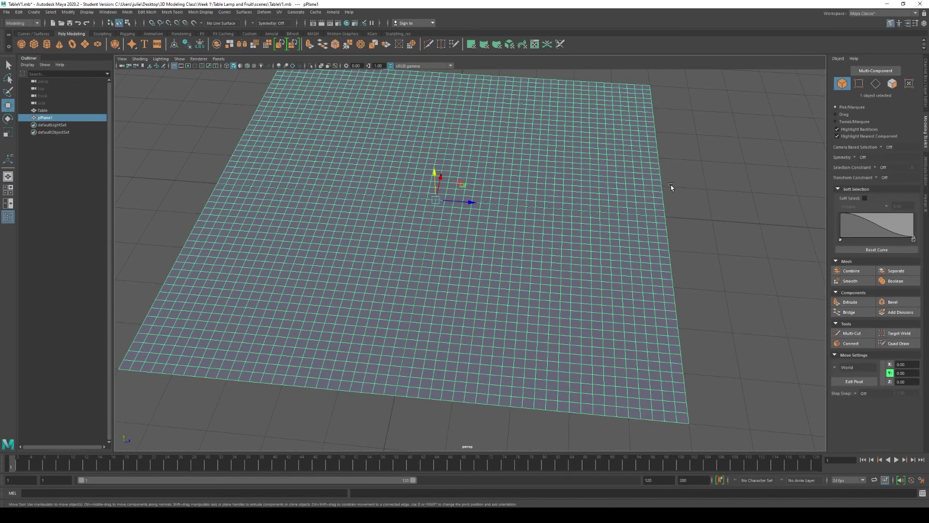
pyautogui.click(859, 85)
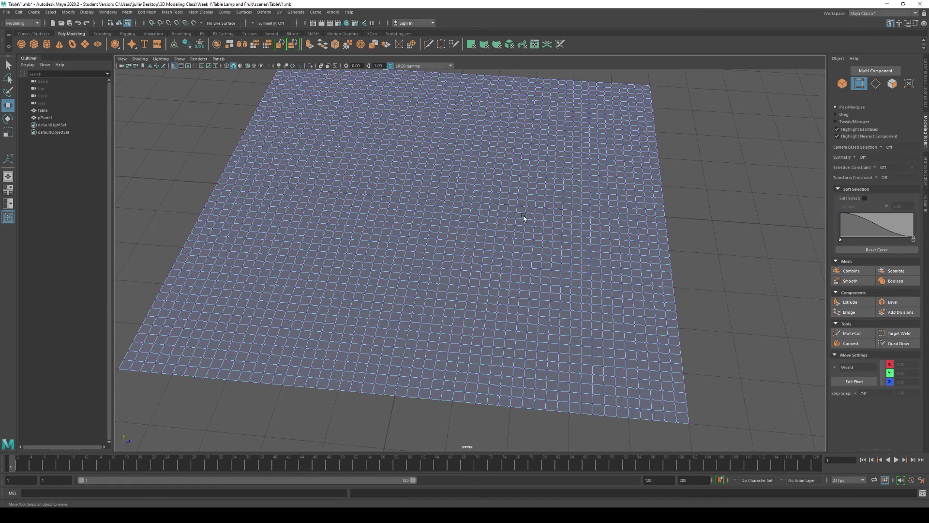
pyautogui.scroll(5, 458, 250)
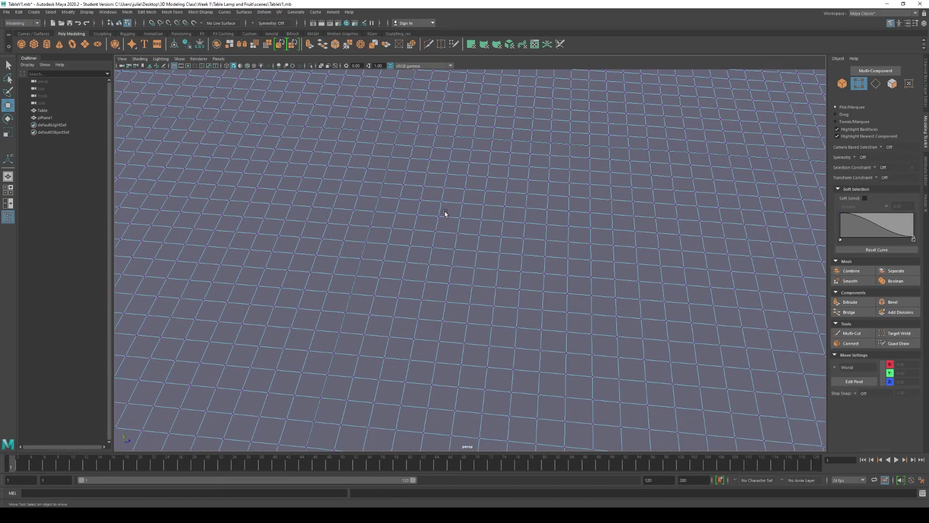
pyautogui.click(435, 222)
pyautogui.scroll(-5, 481, 224)
pyautogui.scroll(3, 457, 257)
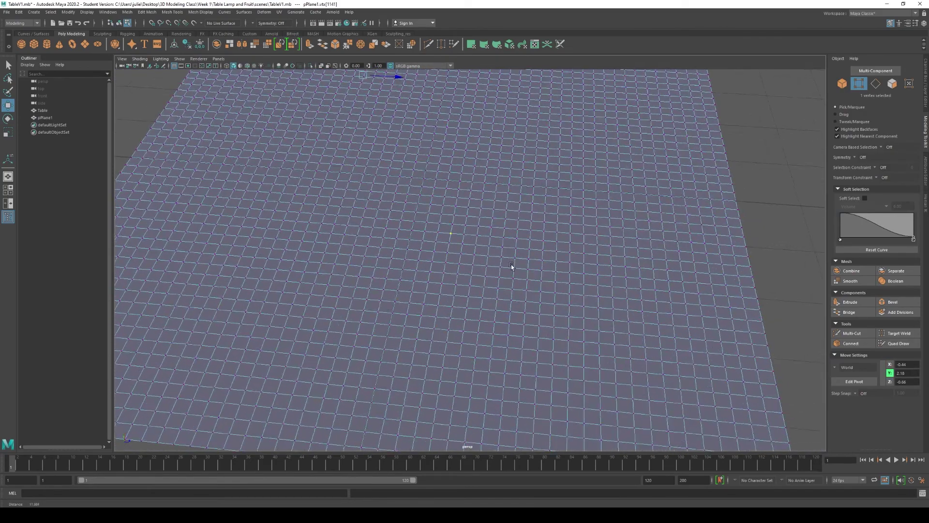
pyautogui.scroll(-4, 511, 264)
pyautogui.scroll(2, 391, 240)
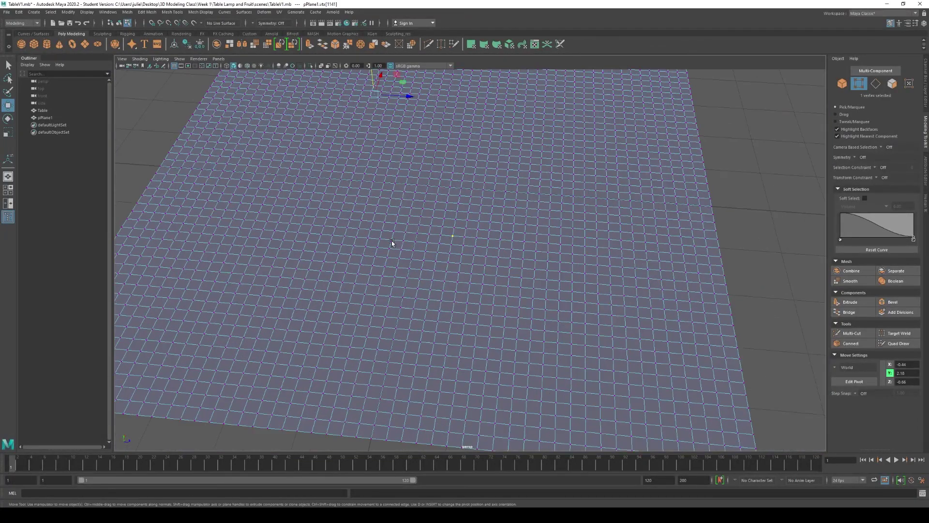
# Add four more scattered vertices of the plane to the selection and turn on soft selection.
pyautogui.keyDown('shift'); pyautogui.click(390, 241); pyautogui.keyUp('shift')
pyautogui.keyDown('shift'); pyautogui.click(272, 122); pyautogui.keyUp('shift')
pyautogui.scroll(-3, 591, 112)
pyautogui.scroll(2, 436, 249)
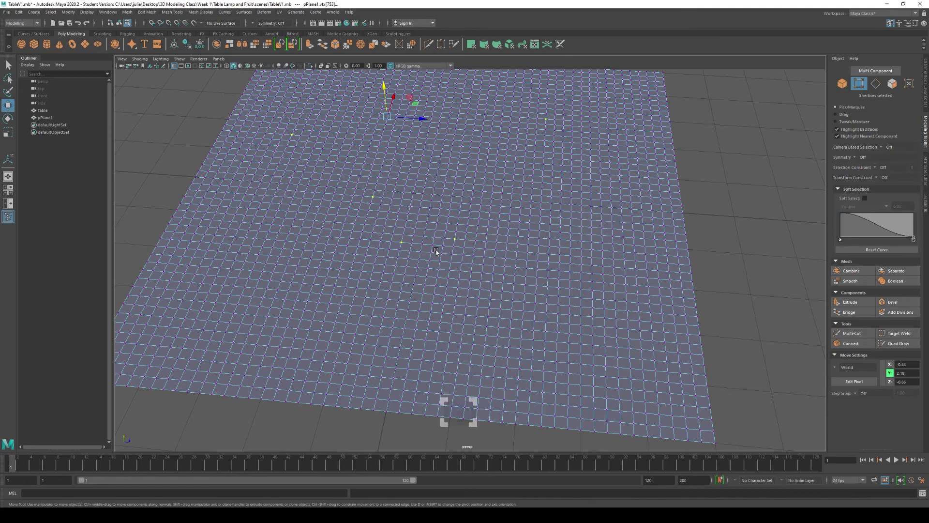
pyautogui.press('b')
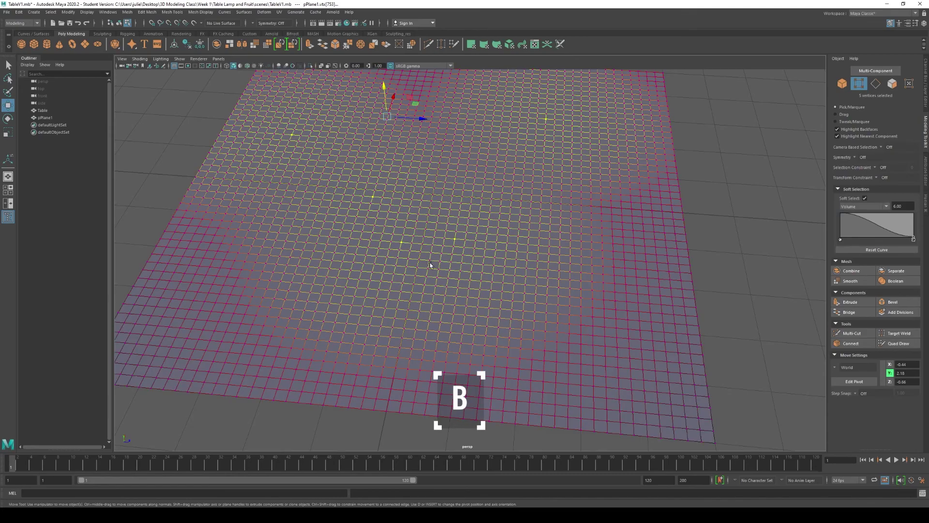
# Toggle soft selection off and on repeatedly to compare its falloff around the five selected vertices.
pyautogui.keyDown('alt'); pyautogui.moveTo(434, 246); pyautogui.dragTo(423, 172); pyautogui.keyUp('alt')
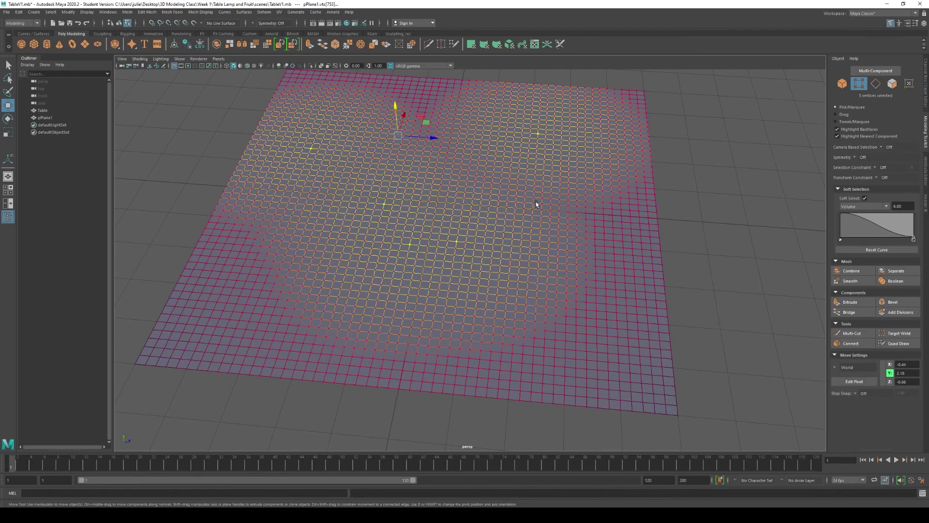
pyautogui.press('b')
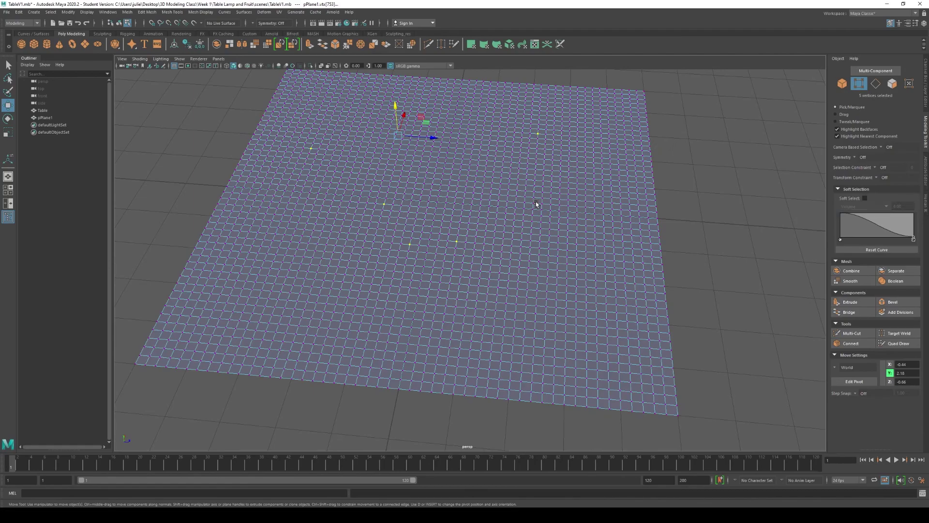
pyautogui.press('b')
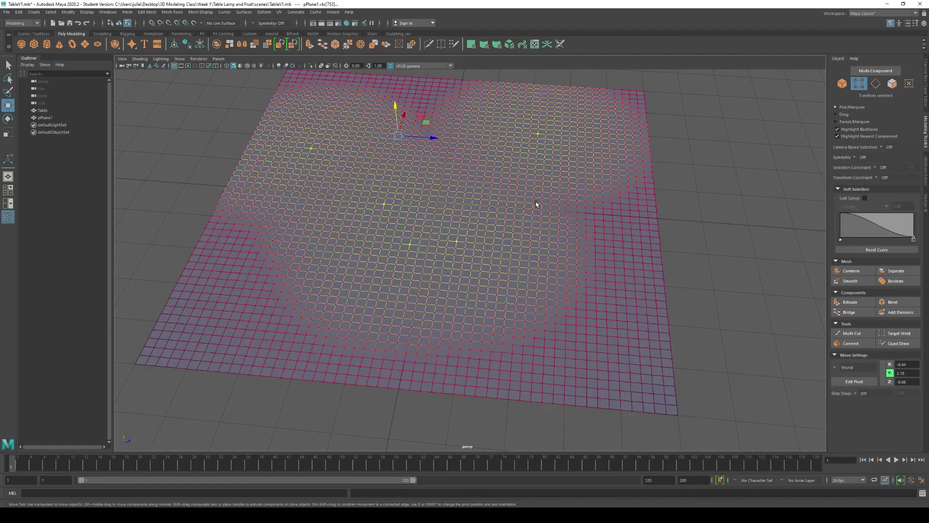
pyautogui.press('b')
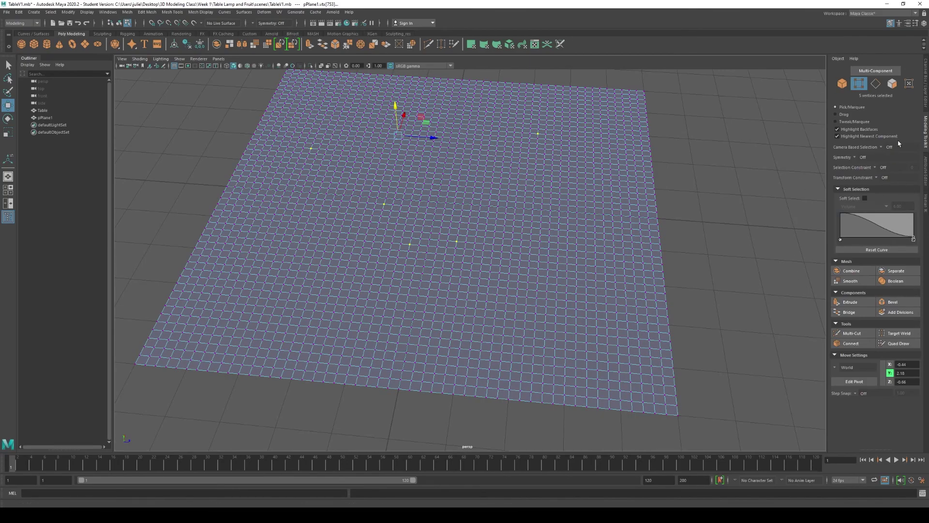
pyautogui.click(865, 198)
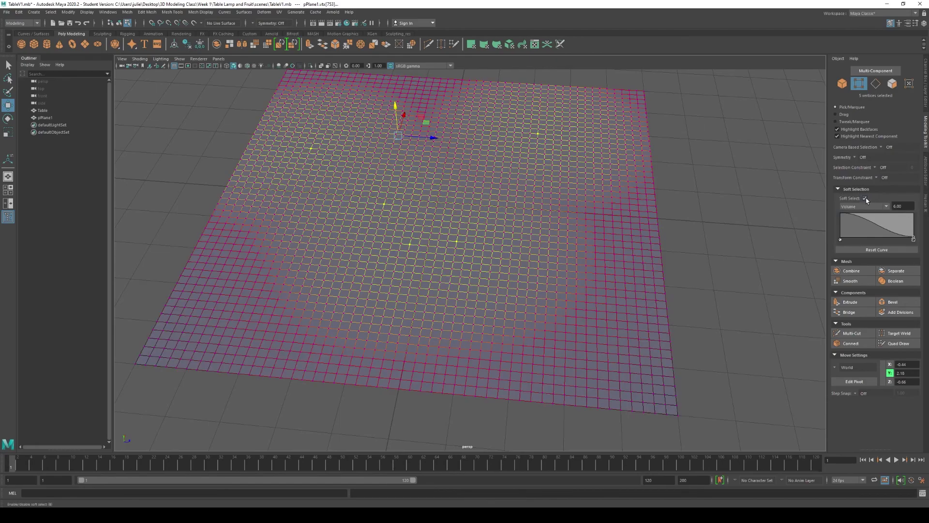
pyautogui.click(865, 199)
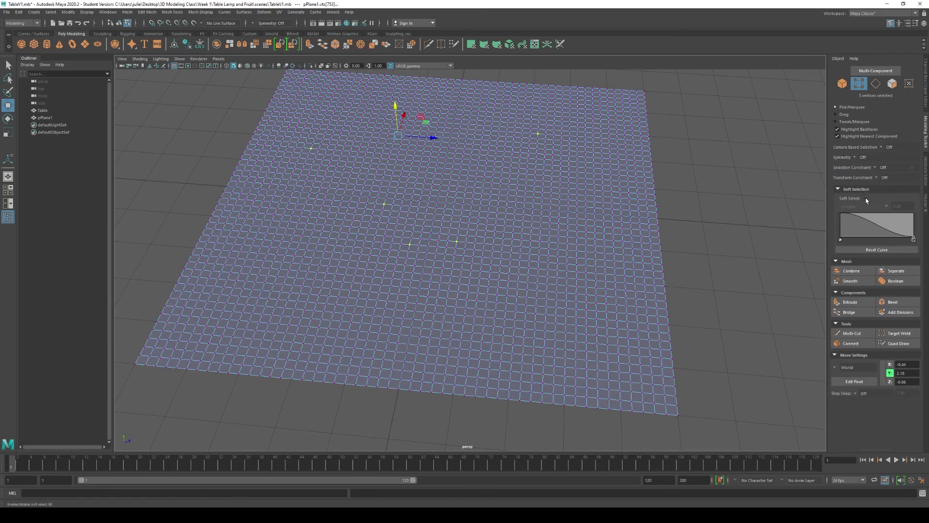
pyautogui.click(865, 198)
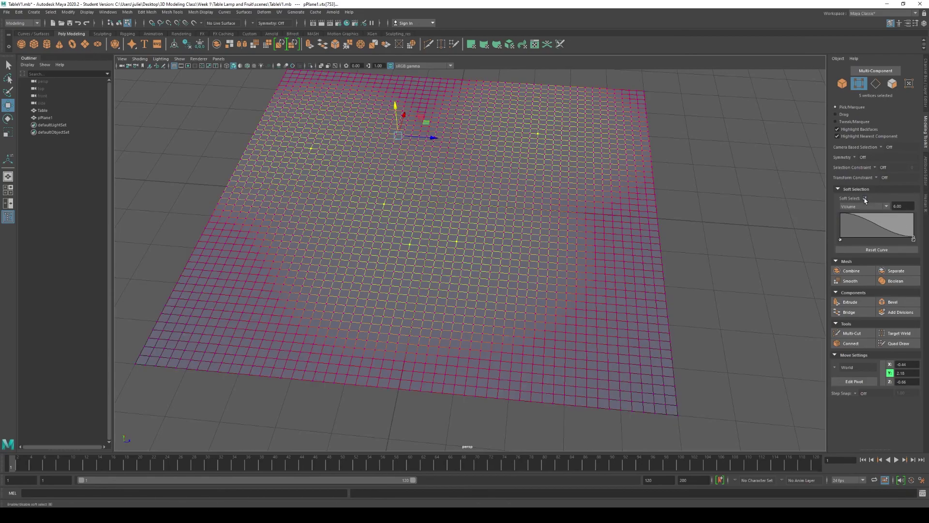
# Set the soft selection falloff radius to 1.
pyautogui.doubleClick(900, 206)
pyautogui.write('1')
pyautogui.press('Tab')
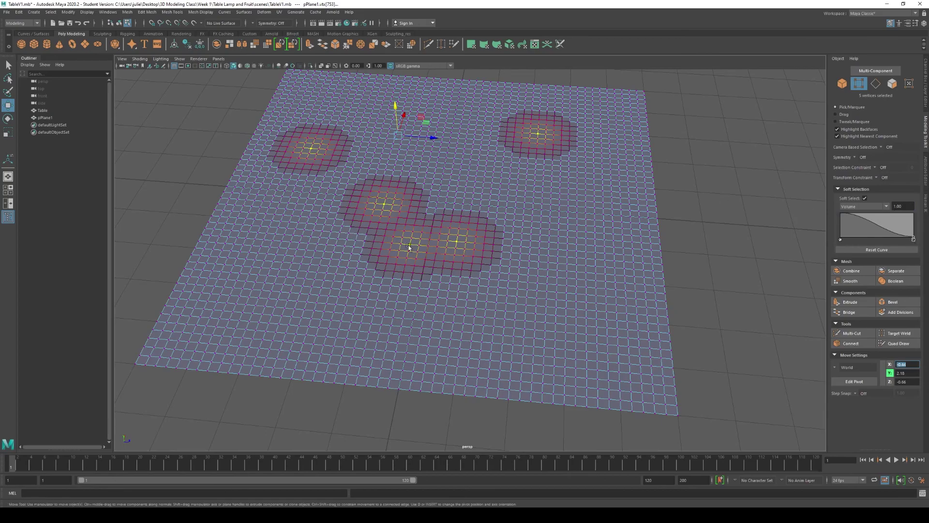
pyautogui.keyDown('alt'); pyautogui.moveTo(358, 254); pyautogui.dragTo(376, 189); pyautogui.keyUp('alt')
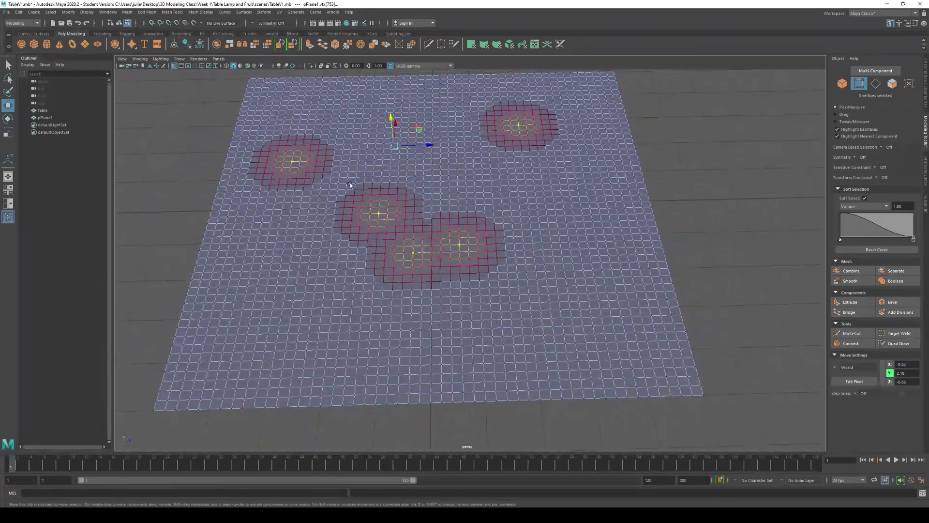
# Select seven neighbouring vertices in a clear area of the plane and raise them with soft selection into a tall rounded hill.
pyautogui.keyDown('alt'); pyautogui.moveTo(518, 237); pyautogui.dragTo(497, 315); pyautogui.keyUp('alt')
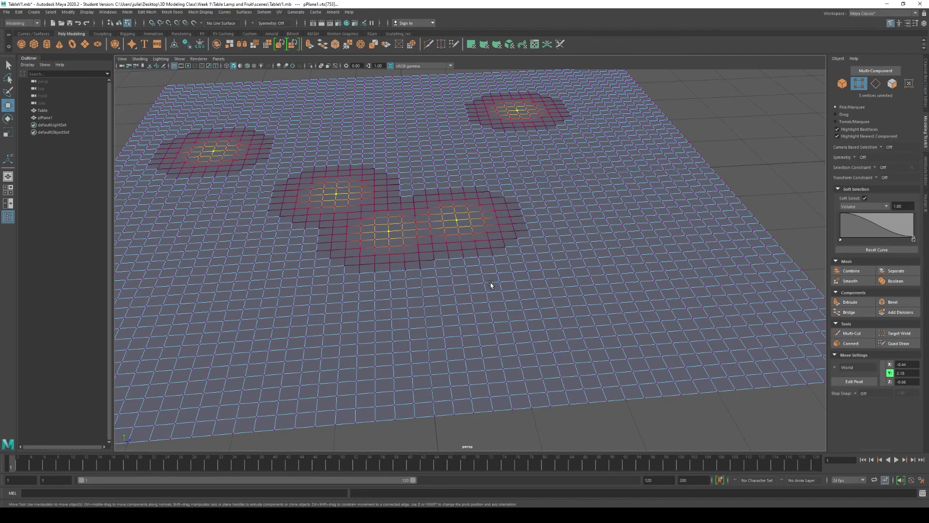
pyautogui.moveTo(491, 277); pyautogui.dragTo(454, 311)
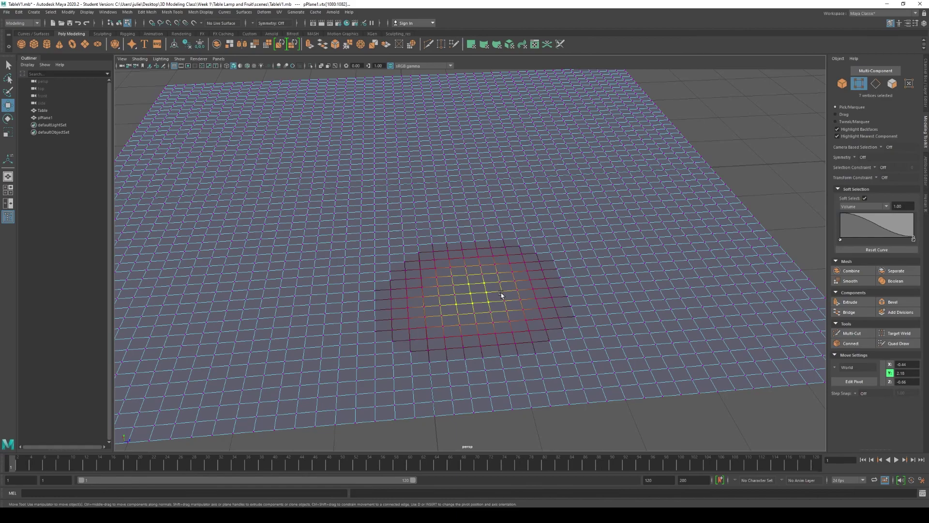
pyautogui.scroll(-5, 462, 297)
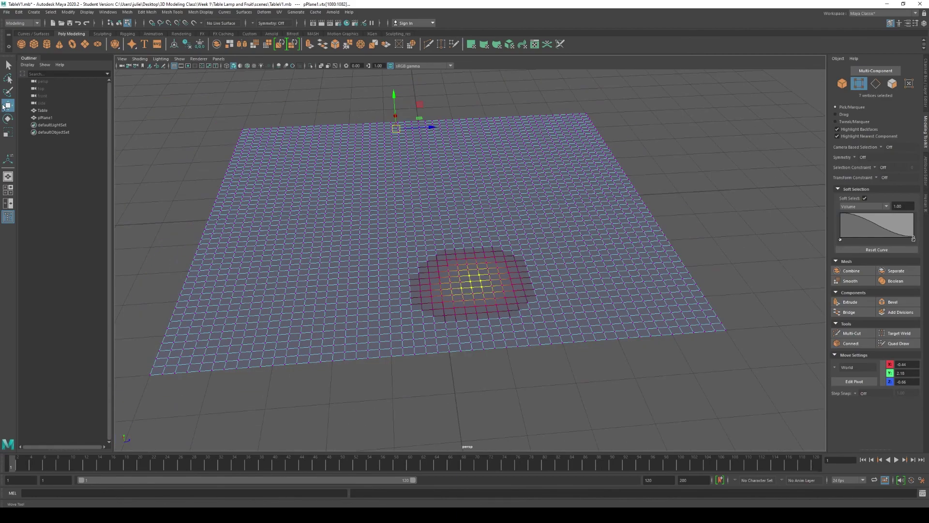
pyautogui.keyDown('alt'); pyautogui.moveTo(505, 324); pyautogui.dragTo(462, 232); pyautogui.keyUp('alt')
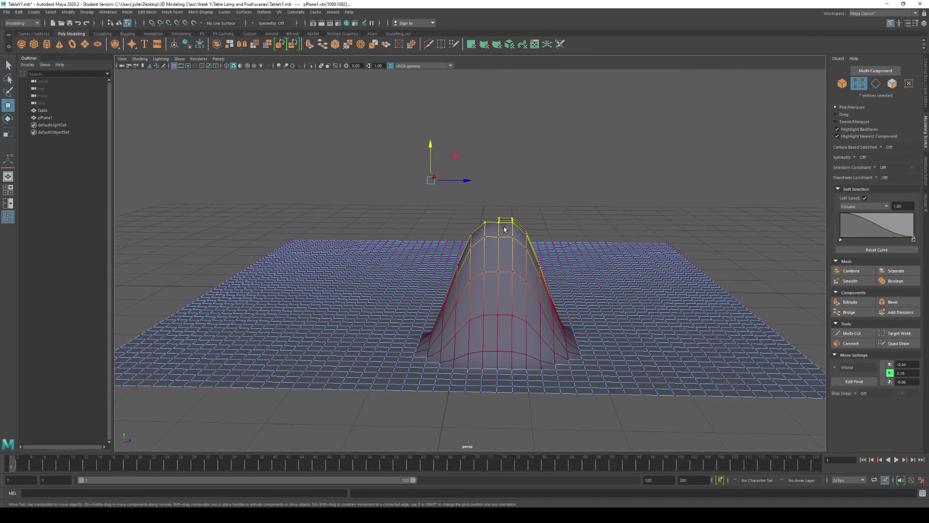
pyautogui.keyDown('alt'); pyautogui.moveTo(432, 289); pyautogui.dragTo(497, 289); pyautogui.keyUp('alt')
# Turn off soft selection and raise four vertices on the flat area beside the hill into a sharp spike.
pyautogui.press('b')
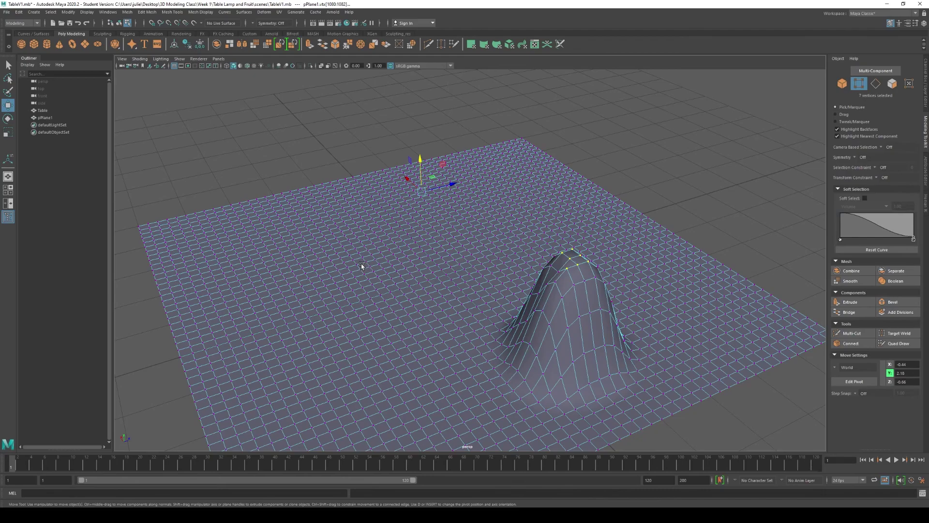
pyautogui.moveTo(348, 279); pyautogui.dragTo(347, 279)
pyautogui.moveTo(420, 160); pyautogui.dragTo(415, 87)
pyautogui.keyDown('alt'); pyautogui.moveTo(368, 290); pyautogui.dragTo(276, 262); pyautogui.keyUp('alt')
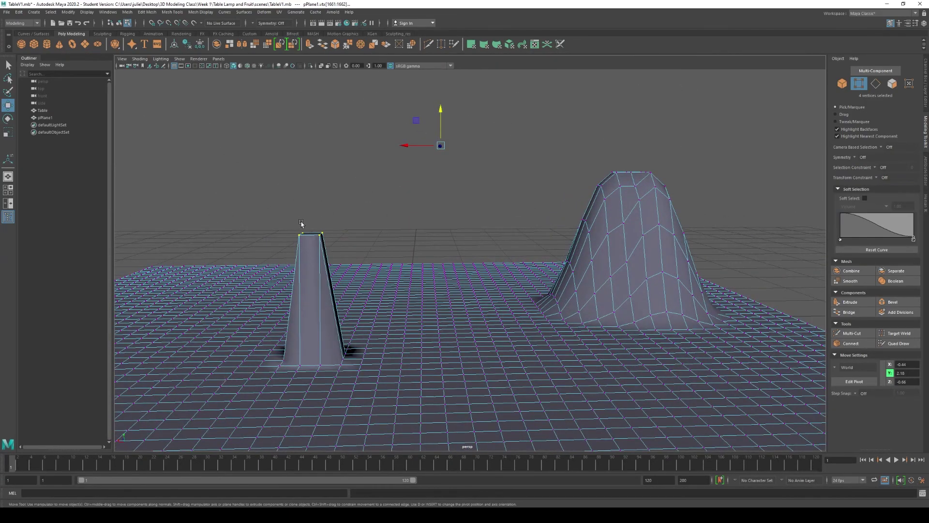
pyautogui.moveTo(289, 216); pyautogui.dragTo(423, 285)
pyautogui.scroll(-5, 422, 286)
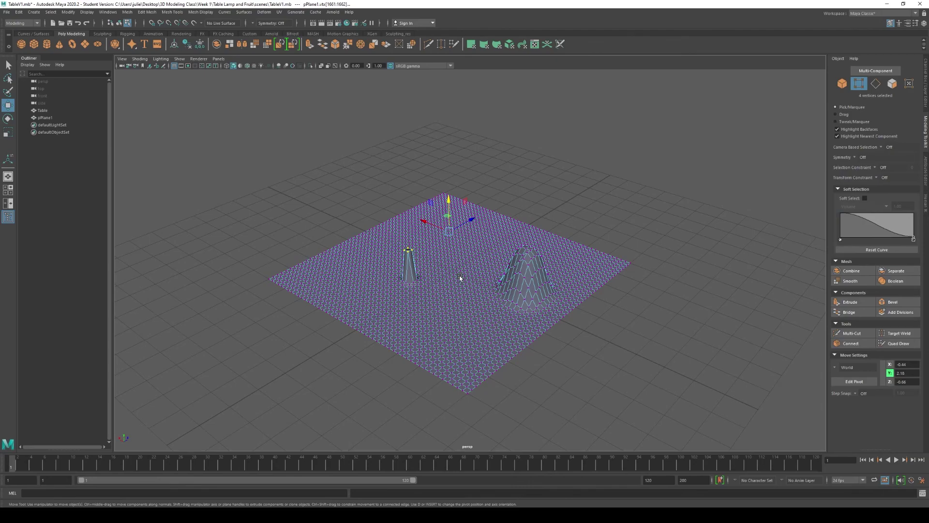
# Undo the raising of the four spike vertices, keeping them selected on the plane.
pyautogui.hotkey('ctrl', 'z')
pyautogui.hotkey('ctrl', 'z')
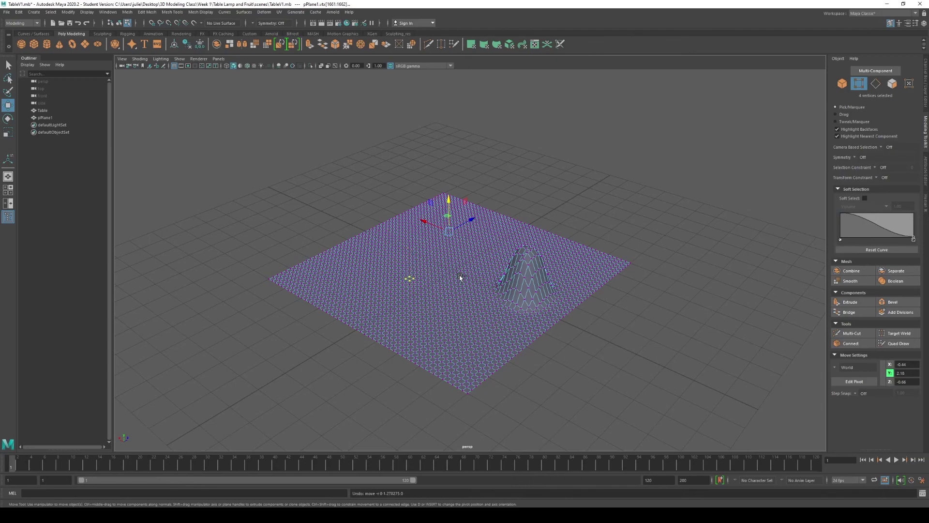
pyautogui.scroll(5, 480, 207)
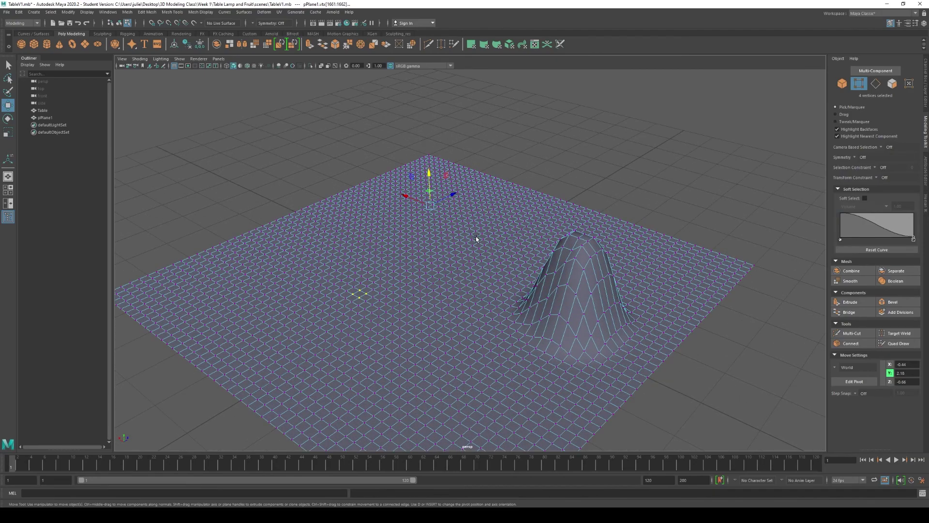
pyautogui.scroll(-3, 464, 248)
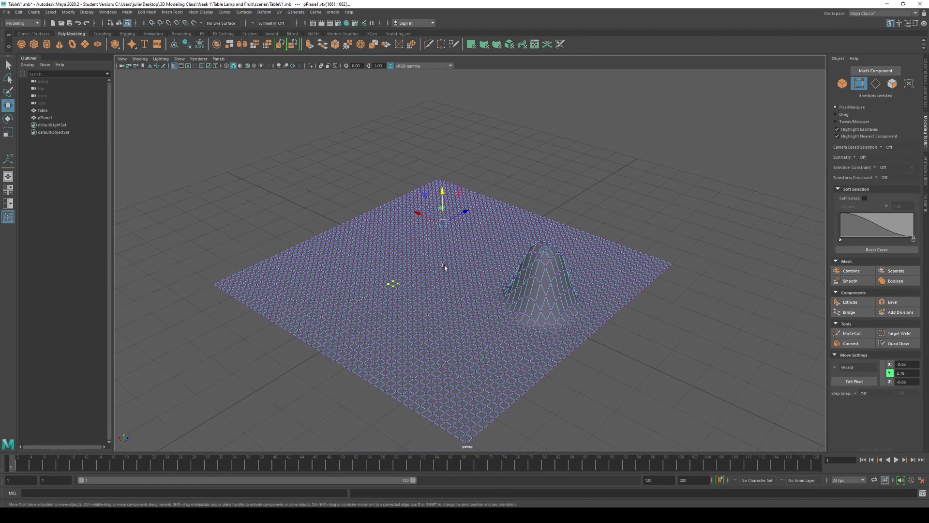
pyautogui.keyDown('alt'); pyautogui.moveTo(452, 309); pyautogui.dragTo(508, 317); pyautogui.keyUp('alt')
pyautogui.keyDown('alt'); pyautogui.moveTo(503, 270); pyautogui.dragTo(456, 271); pyautogui.keyUp('alt')
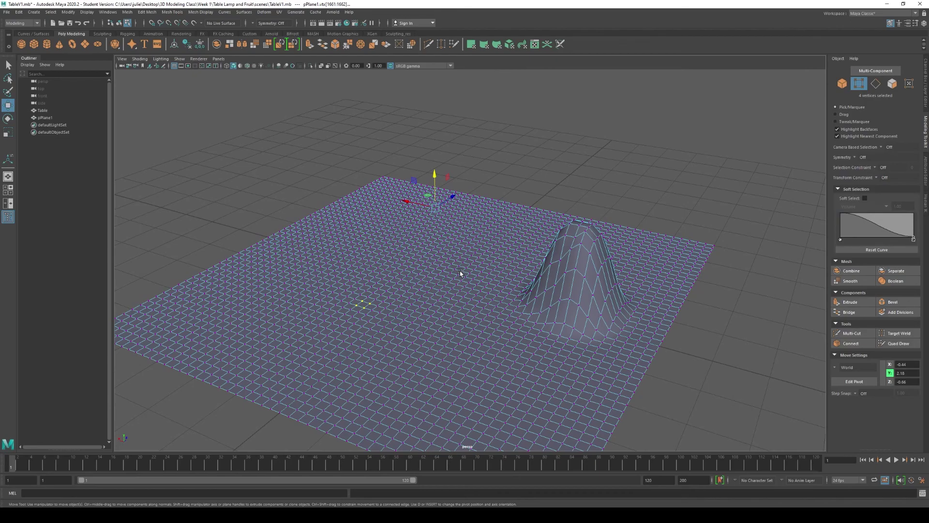
pyautogui.scroll(4, 369, 330)
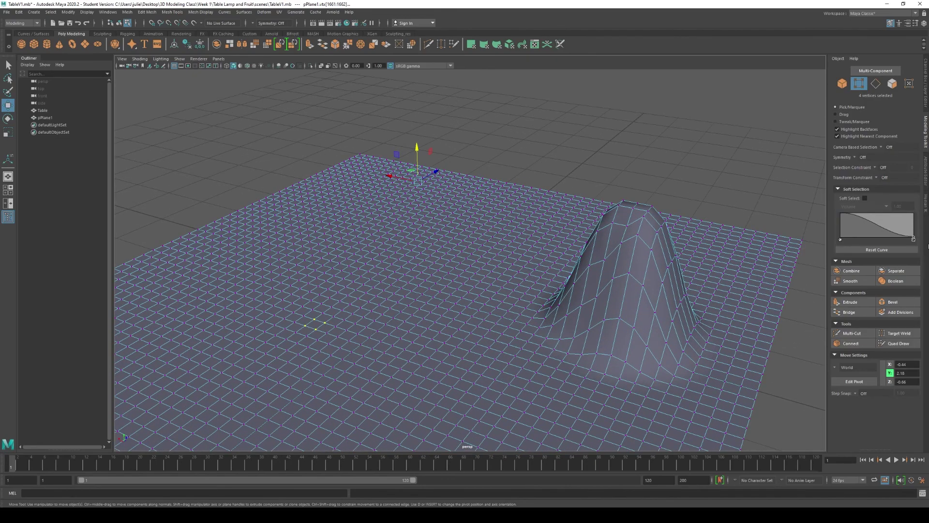
# Turn soft selection back on and raise two vertex groups, of seven and 14 vertices, into low mounds near the tall hill.
pyautogui.click(865, 199)
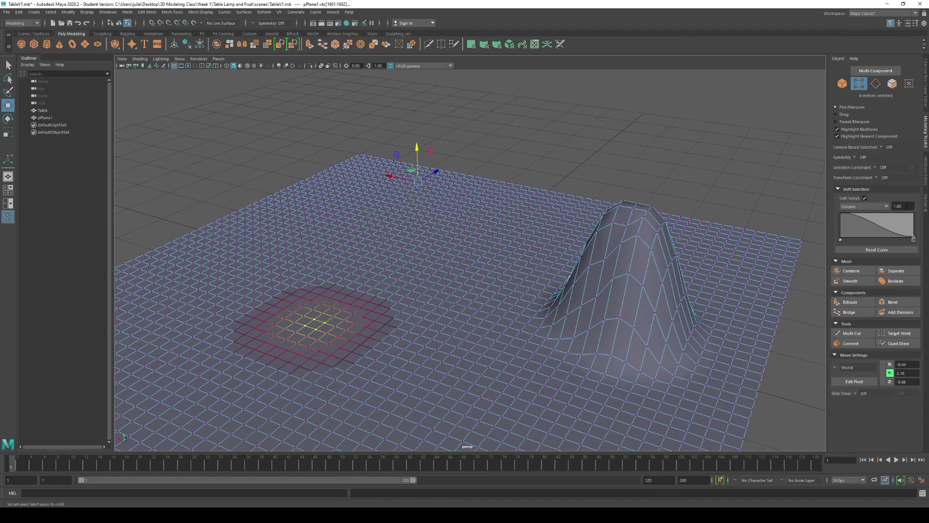
pyautogui.moveTo(461, 357); pyautogui.dragTo(427, 386)
pyautogui.moveTo(416, 151); pyautogui.dragTo(414, 122)
pyautogui.scroll(-3, 484, 261)
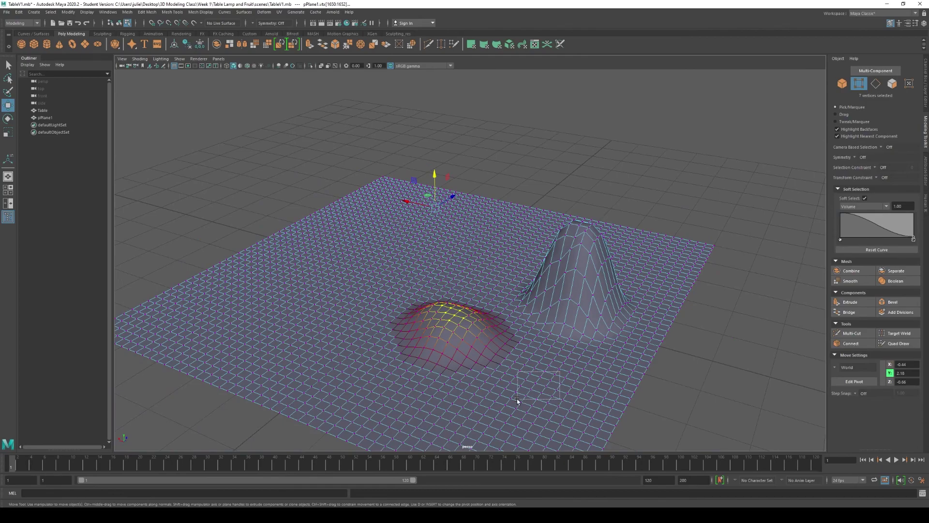
pyautogui.moveTo(561, 404); pyautogui.dragTo(524, 353)
pyautogui.moveTo(435, 190); pyautogui.dragTo(434, 159)
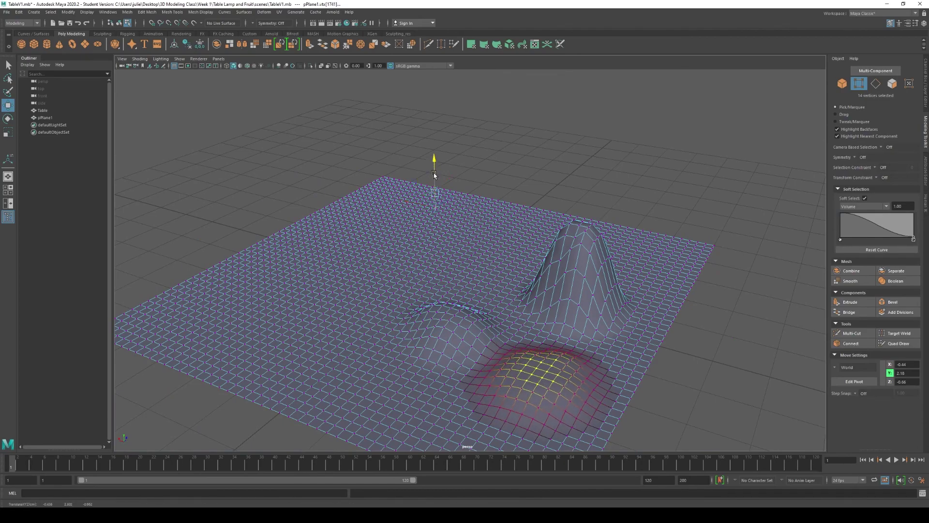
# Raise eight vertices between the low mounds and the tall hill into a second peak.
pyautogui.hotkey('ctrl', 'z')
pyautogui.hotkey('ctrl', 'z')
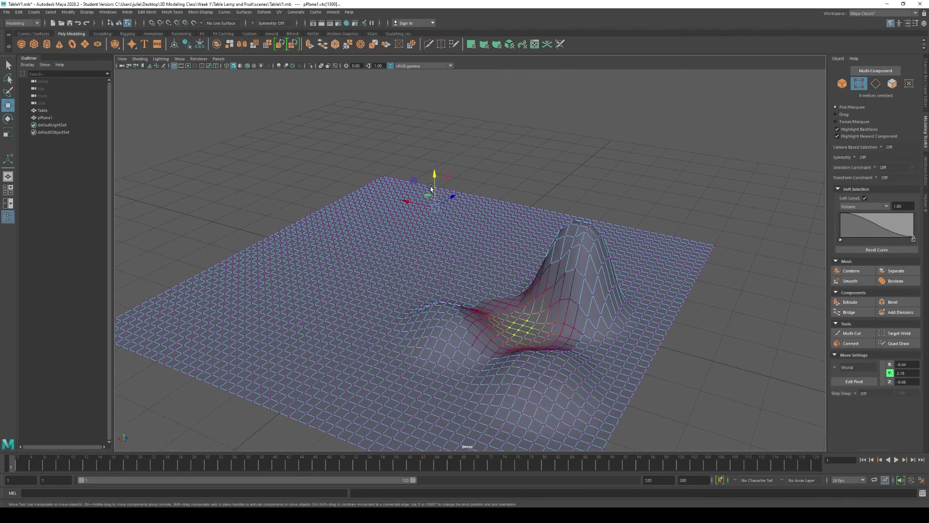
pyautogui.moveTo(435, 177); pyautogui.dragTo(434, 104)
pyautogui.scroll(-2, 514, 193)
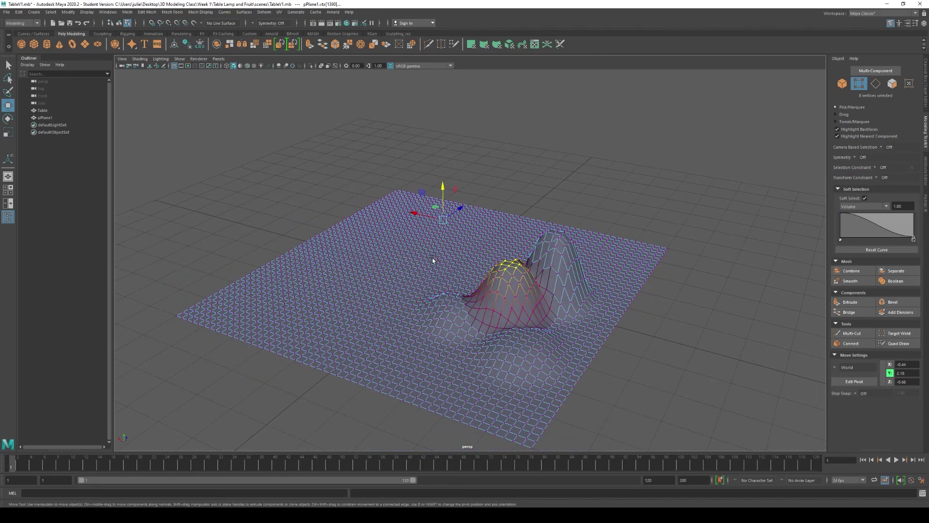
# Select seven vertices on the flat area away from the hills, raise them into a peak and rotate its tip so it leans.
pyautogui.keyDown('alt'); pyautogui.moveTo(431, 261); pyautogui.dragTo(487, 273); pyautogui.keyUp('alt')
pyautogui.scroll(5, 385, 291)
pyautogui.moveTo(351, 303); pyautogui.dragTo(351, 304)
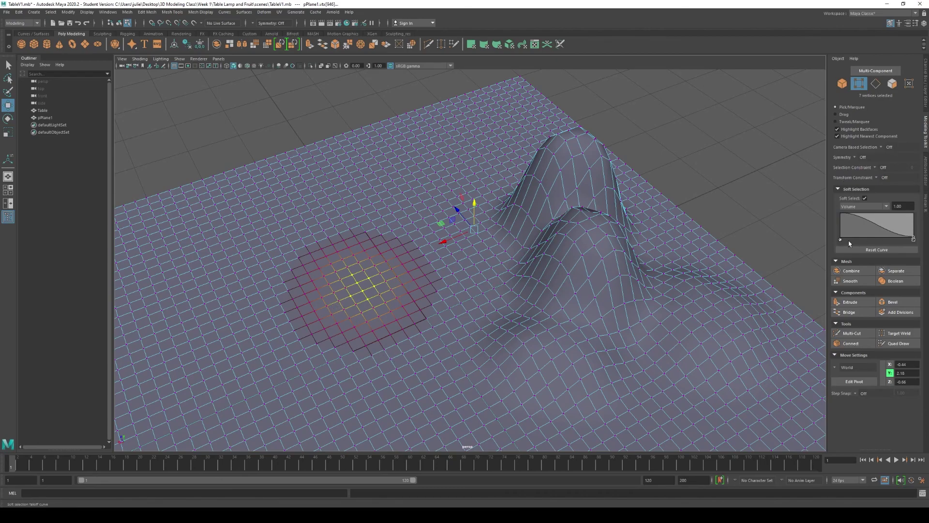
pyautogui.press('r')
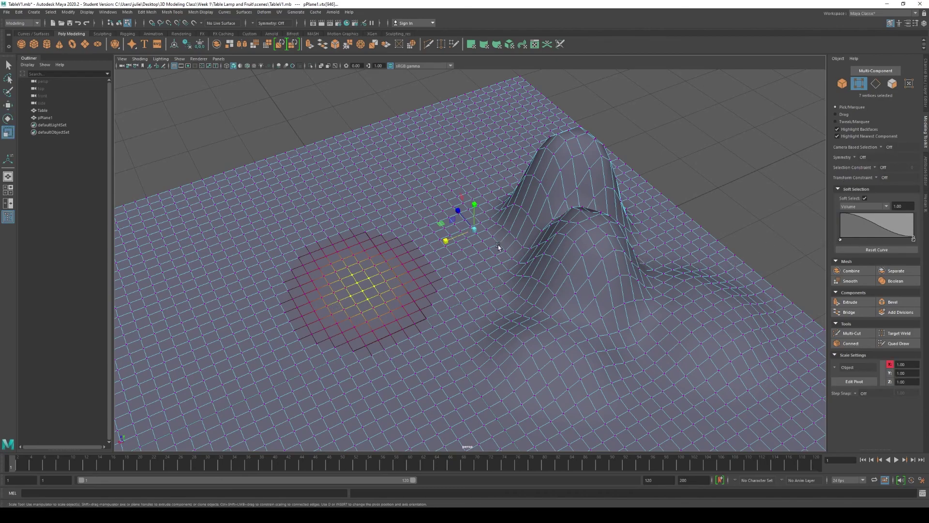
pyautogui.press('w')
pyautogui.moveTo(475, 203); pyautogui.dragTo(472, 160)
pyautogui.press('e')
pyautogui.moveTo(461, 211); pyautogui.dragTo(478, 198)
pyautogui.scroll(-4, 578, 287)
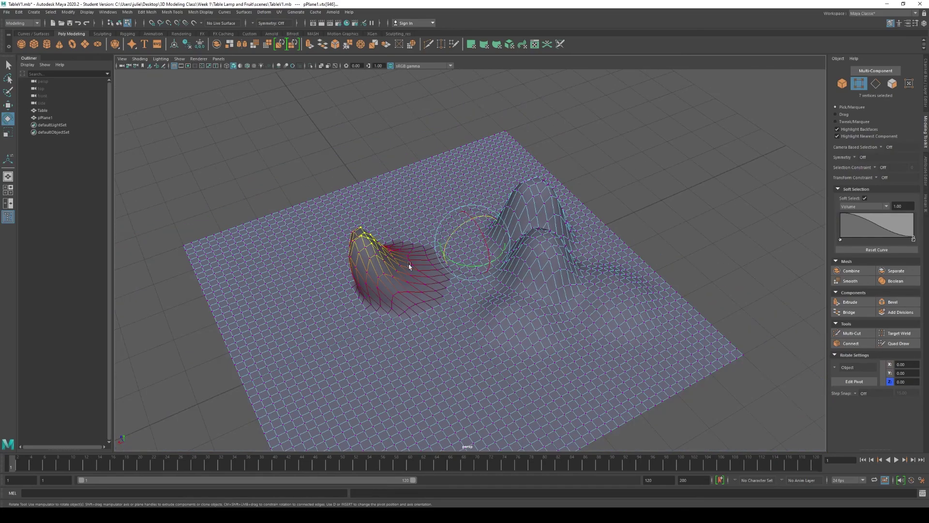
# Select 15 vertices on the flat area near the leaning peak and scale them about the raised pivot into a slanted hill.
pyautogui.keyDown('alt'); pyautogui.moveTo(409, 265); pyautogui.dragTo(447, 295); pyautogui.keyUp('alt')
pyautogui.moveTo(318, 349); pyautogui.dragTo(320, 347)
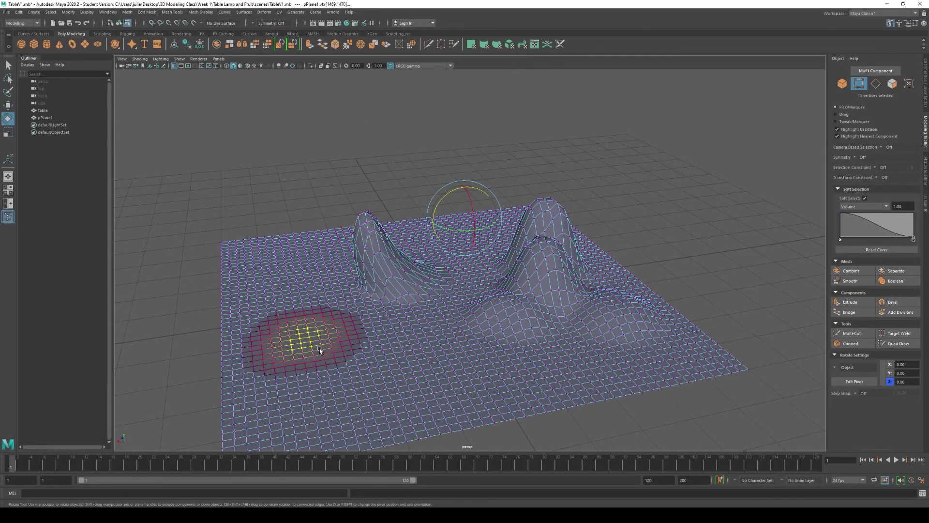
pyautogui.press('r')
pyautogui.moveTo(464, 218); pyautogui.dragTo(434, 270)
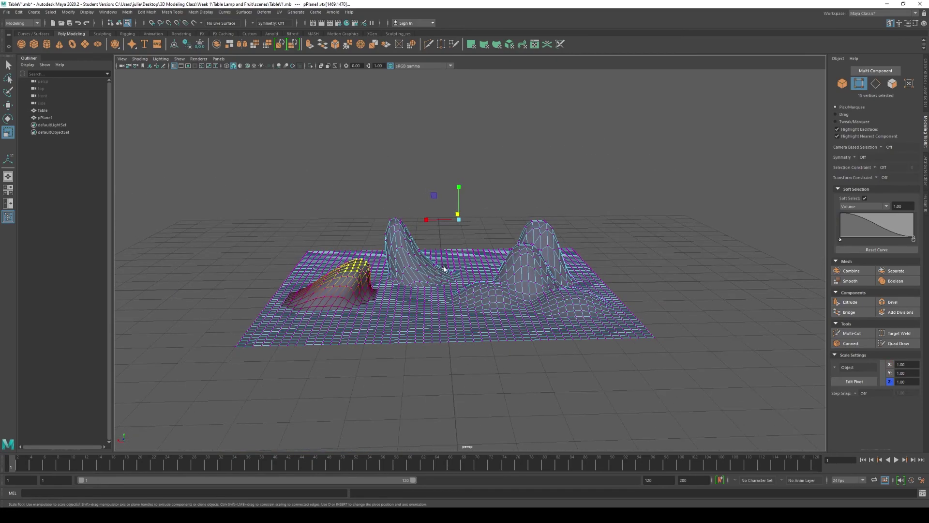
# Move the pivot onto the crest of the slanted hill using vertex snapping.
pyautogui.press('d')
pyautogui.press('v')
pyautogui.moveTo(460, 220); pyautogui.dragTo(361, 232)
pyautogui.press('d')
# Raise four vertices in front of the leaning peak and seven more nearer the plane's front edge into gentle bumps.
pyautogui.press('w')
pyautogui.moveTo(402, 315); pyautogui.dragTo(409, 322)
pyautogui.scroll(3, 434, 321)
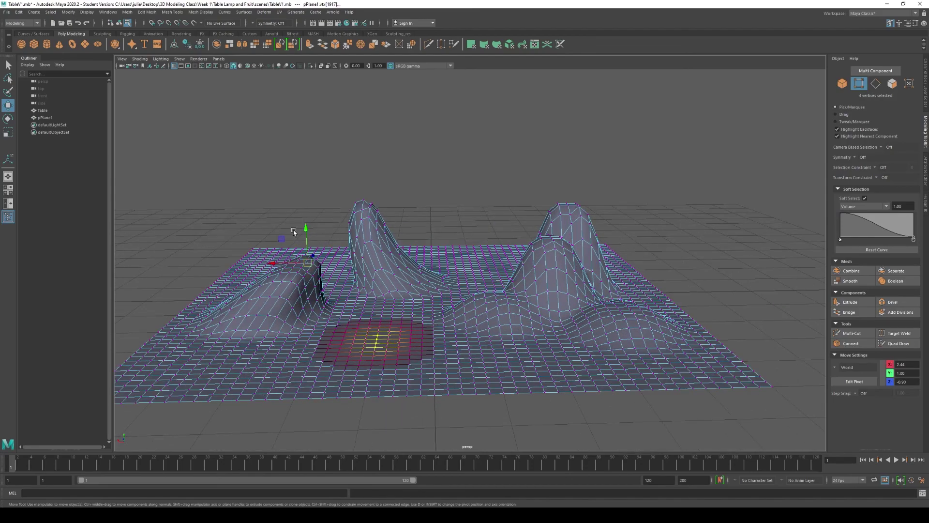
pyautogui.moveTo(306, 236)
pyautogui.mouseDown()
pyautogui.moveTo(305, 215)
pyautogui.moveTo(306, 228)
pyautogui.mouseUp()
pyautogui.moveTo(486, 356); pyautogui.dragTo(520, 372)
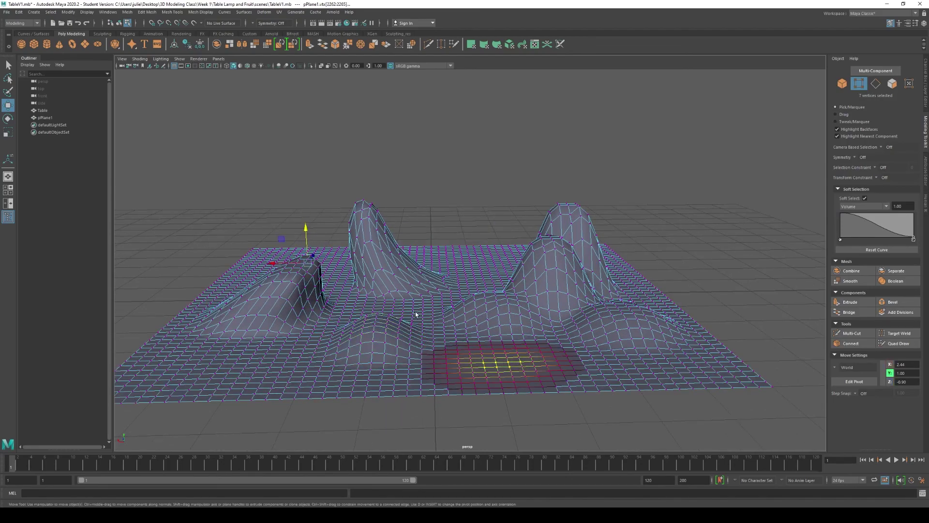
pyautogui.moveTo(307, 224); pyautogui.dragTo(307, 216)
# Slightly raise the ground behind the gentle bumps and lift the vertices along the second peak's front slope into a broader hill.
pyautogui.moveTo(471, 319); pyautogui.dragTo(422, 344)
pyautogui.moveTo(304, 232)
pyautogui.mouseDown()
pyautogui.moveTo(305, 214)
pyautogui.moveTo(306, 225)
pyautogui.mouseUp()
pyautogui.moveTo(491, 317); pyautogui.dragTo(560, 265)
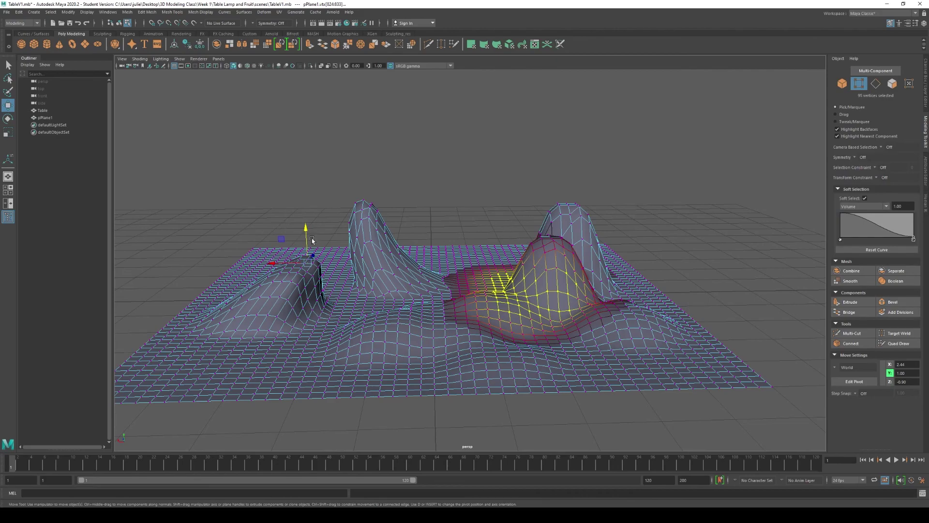
pyautogui.moveTo(305, 238)
pyautogui.mouseDown()
pyautogui.moveTo(306, 213)
pyautogui.moveTo(306, 227)
pyautogui.mouseUp()
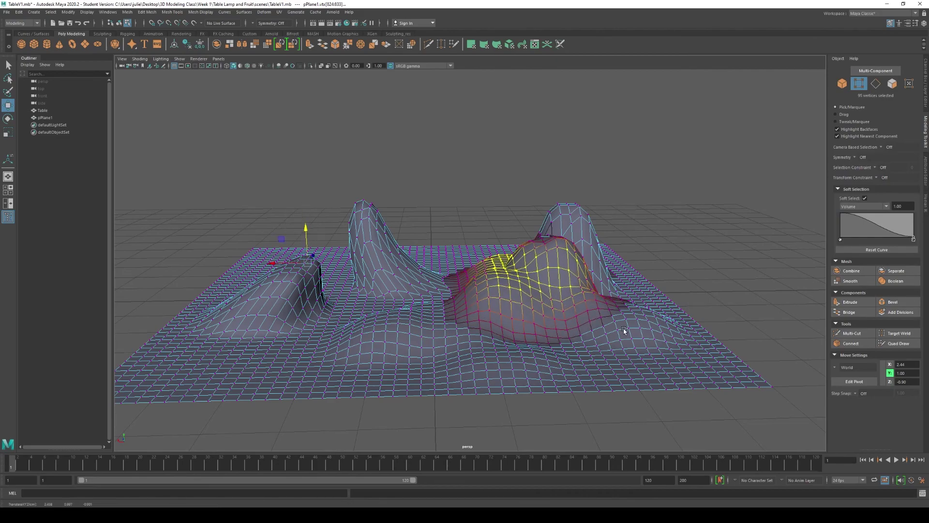
# Select a patch of 27 vertices in the valley between the leaning peak and the broader hill.
pyautogui.keyDown('alt'); pyautogui.moveTo(623, 318); pyautogui.dragTo(592, 321); pyautogui.keyUp('alt')
pyautogui.scroll(5, 329, 286)
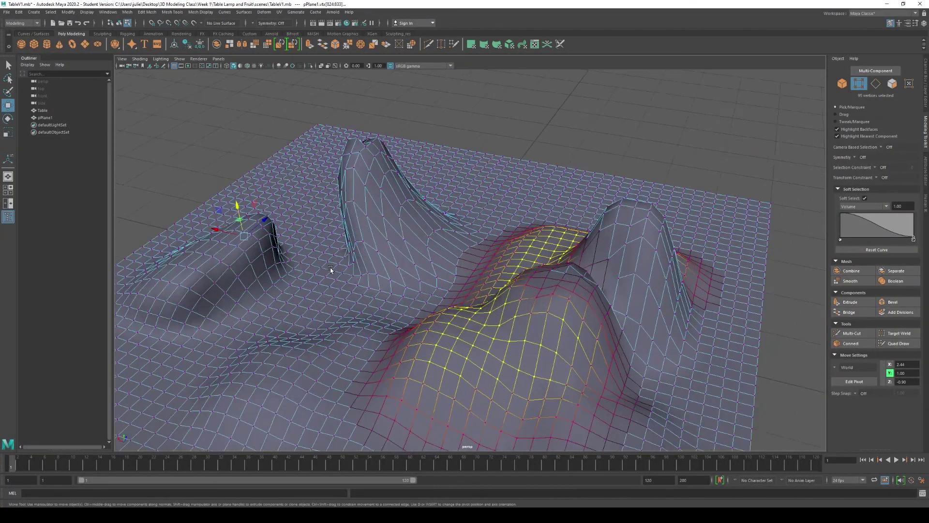
pyautogui.moveTo(394, 332); pyautogui.dragTo(304, 290)
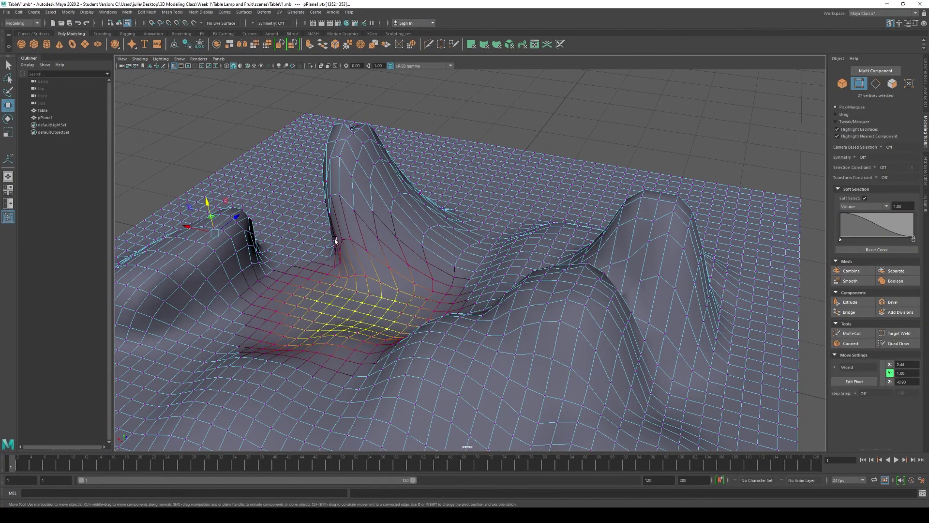
pyautogui.scroll(-2, 309, 218)
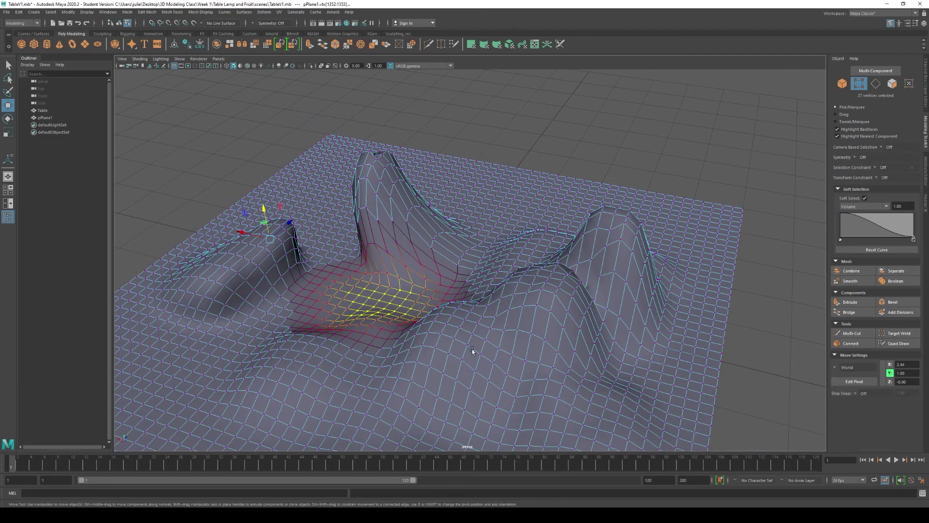
pyautogui.keyDown('alt'); pyautogui.moveTo(512, 349); pyautogui.dragTo(407, 337); pyautogui.keyUp('alt')
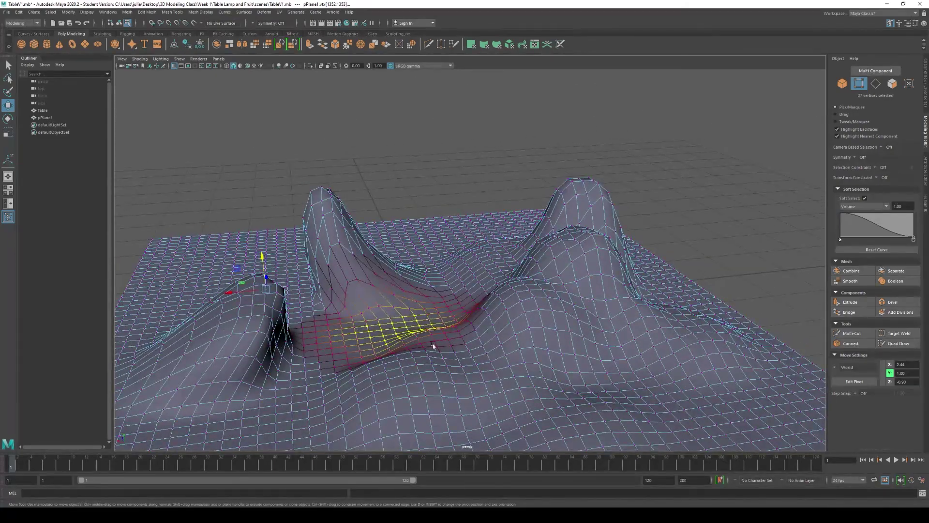
pyautogui.moveTo(420, 340); pyautogui.dragTo(412, 270, button='middle')
pyautogui.keyDown('alt'); pyautogui.moveTo(413, 270); pyautogui.dragTo(626, 334); pyautogui.keyUp('alt')
pyautogui.scroll(-5, 625, 334)
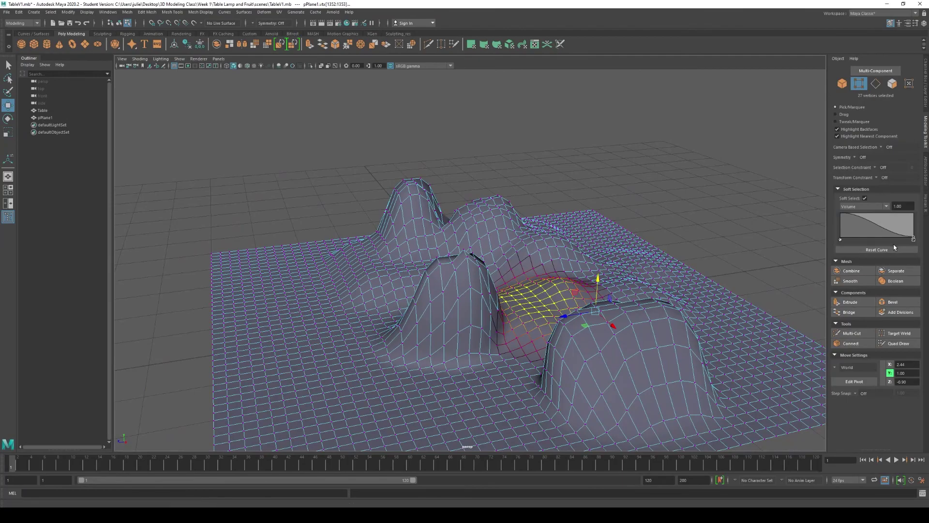
# Set the soft selection radius to 5 for the selected valley vertices.
pyautogui.click(903, 206)
pyautogui.write('5')
pyautogui.press('Tab')
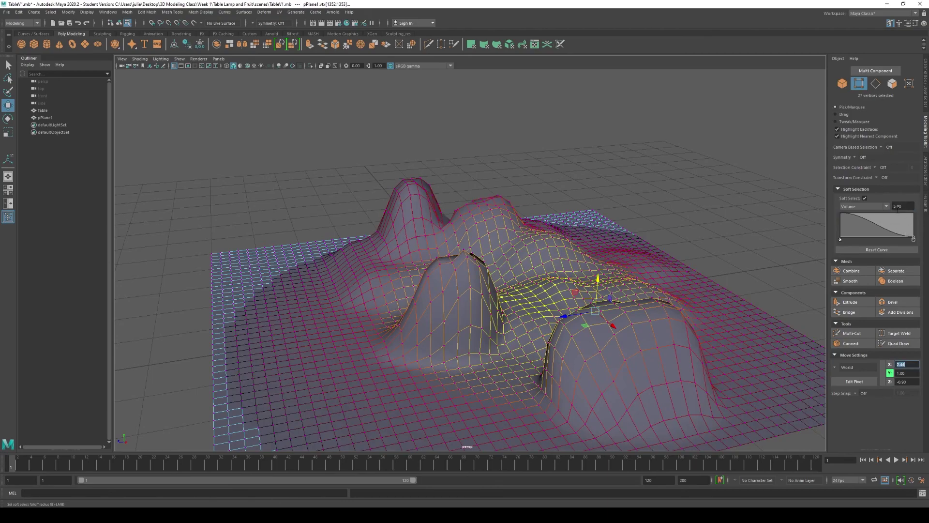
pyautogui.scroll(-3, 631, 183)
pyautogui.scroll(2, 631, 182)
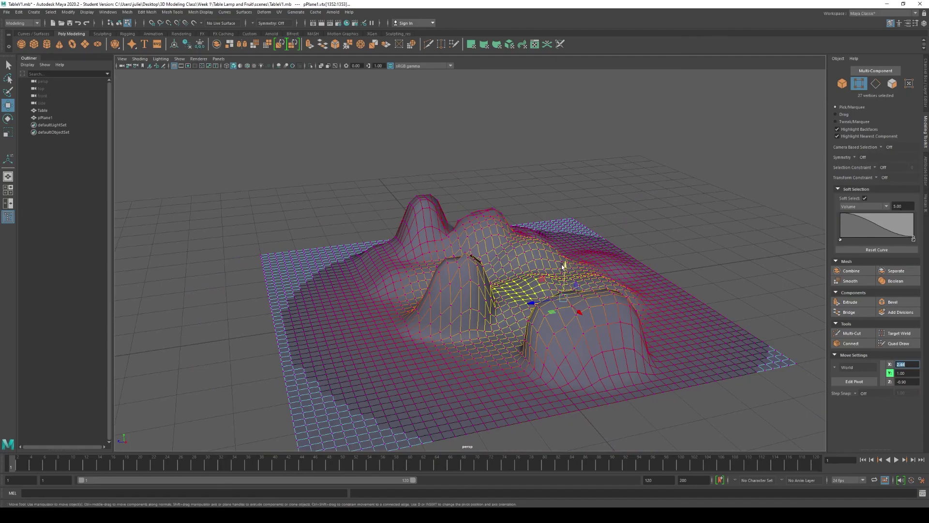
pyautogui.moveTo(565, 268)
pyautogui.mouseDown()
pyautogui.moveTo(566, 224)
pyautogui.moveTo(556, 283)
pyautogui.moveTo(551, 258)
pyautogui.mouseUp()
pyautogui.scroll(-3, 551, 260)
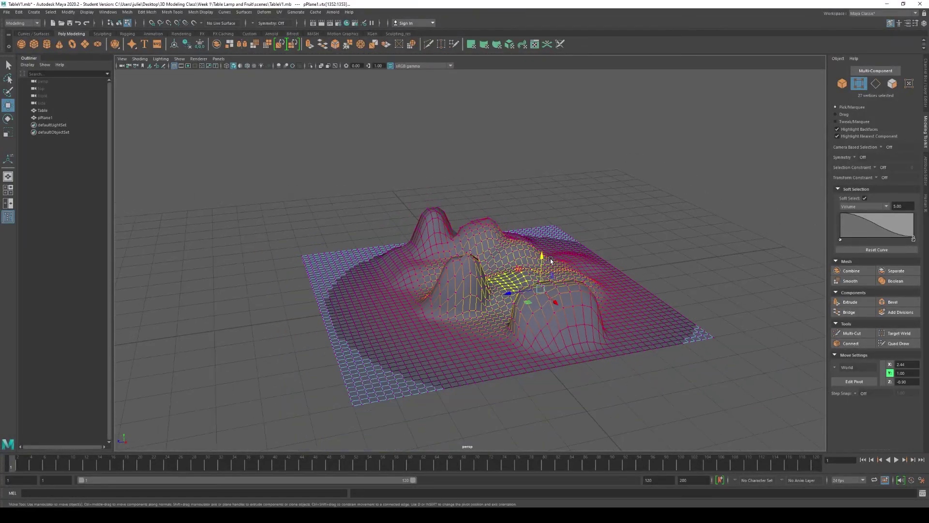
# Shrink the soft selection radius interactively in the viewport so the falloff reaches only the neighbouring hills.
pyautogui.scroll(3, 520, 290)
pyautogui.press('b')
pyautogui.moveTo(551, 281); pyautogui.dragTo(401, 235)
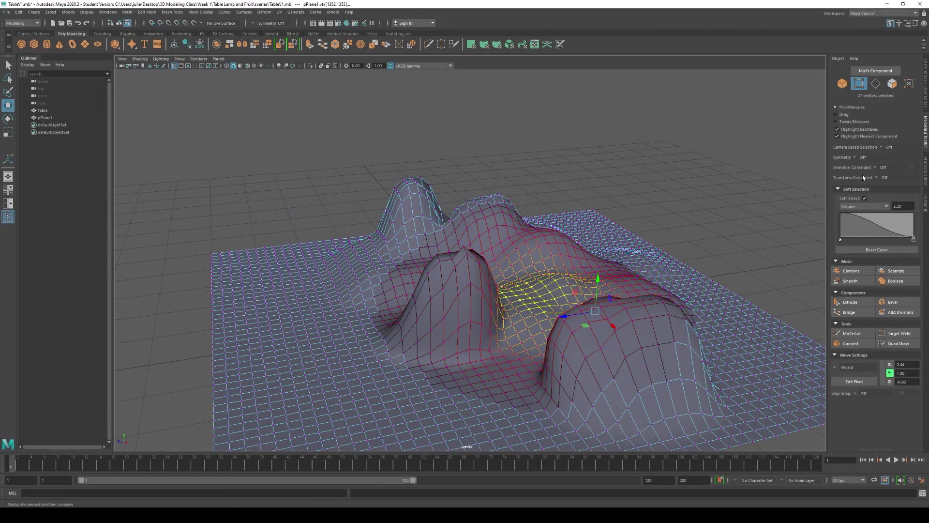
pyautogui.click(899, 206)
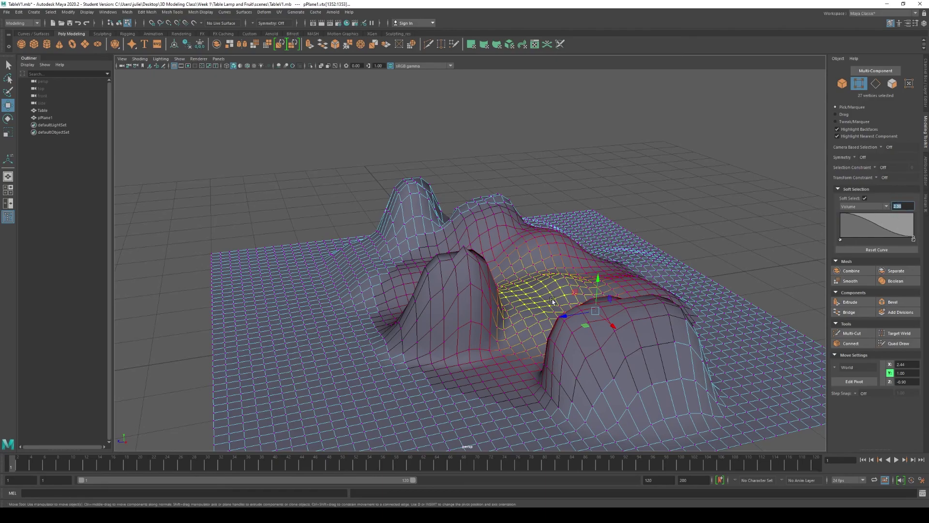
# Select a patch of vertices on the hillside beside the valley and reduce the soft selection radius to 1.41.
pyautogui.moveTo(534, 260); pyautogui.dragTo(534, 260)
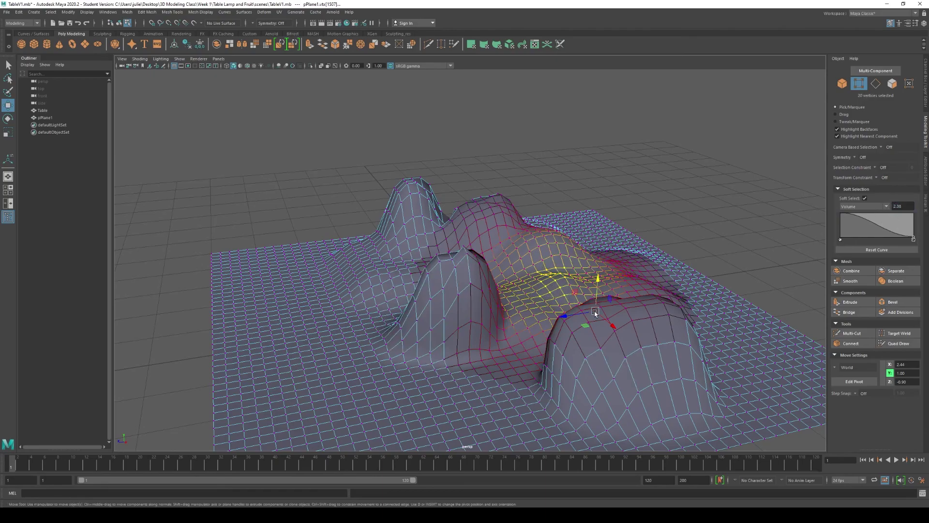
pyautogui.moveTo(595, 314); pyautogui.dragTo(546, 205)
pyautogui.scroll(-3, 356, 296)
pyautogui.keyDown('alt'); pyautogui.moveTo(356, 296); pyautogui.dragTo(349, 331); pyautogui.keyUp('alt')
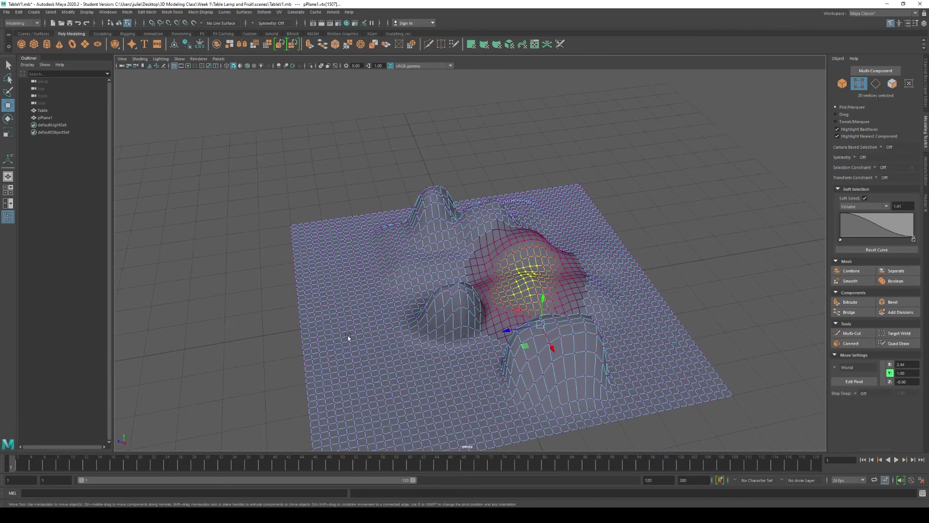
# Raise 15 vertices on the flat ground beside the leaning peak, behind the slanted hill, into a low hill and deselect them.
pyautogui.moveTo(364, 369); pyautogui.dragTo(368, 339)
pyautogui.moveTo(524, 244)
pyautogui.mouseDown()
pyautogui.moveTo(528, 224)
pyautogui.moveTo(523, 232)
pyautogui.mouseUp()
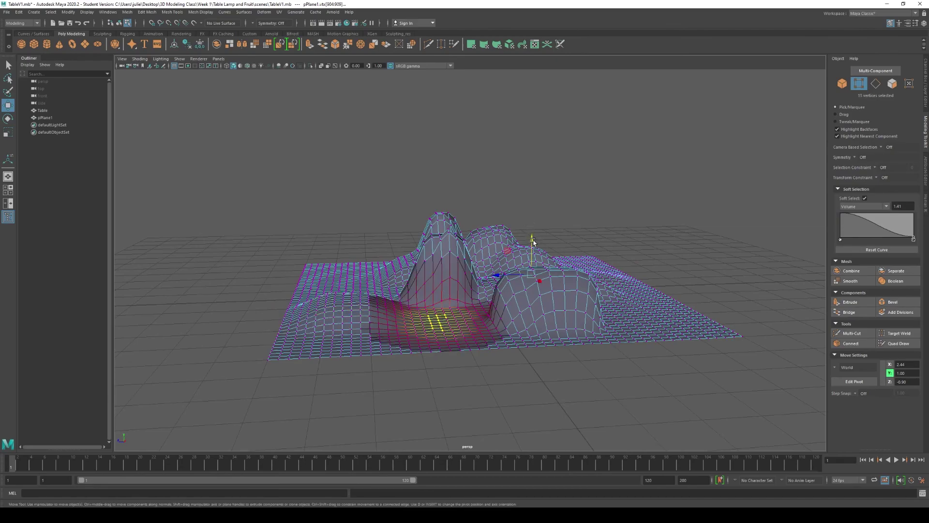
pyautogui.moveTo(532, 242); pyautogui.dragTo(547, 322)
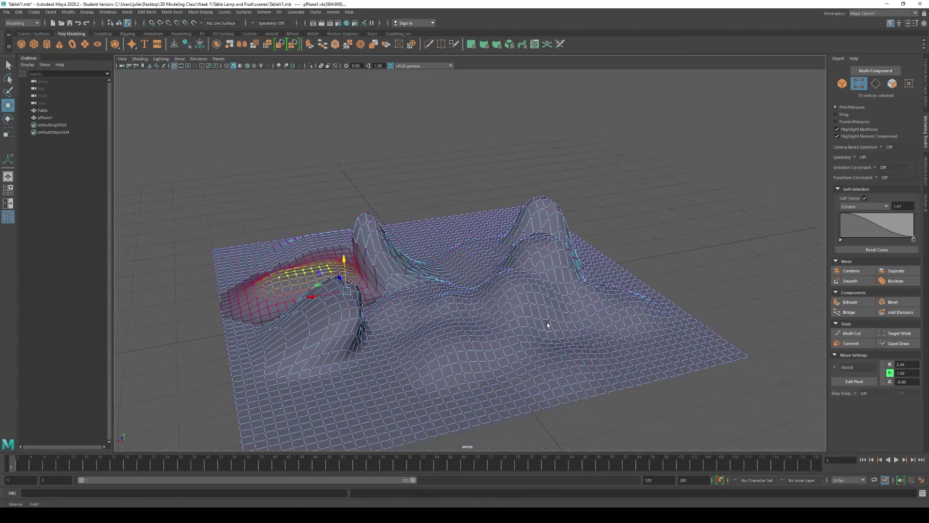
pyautogui.click(734, 267)
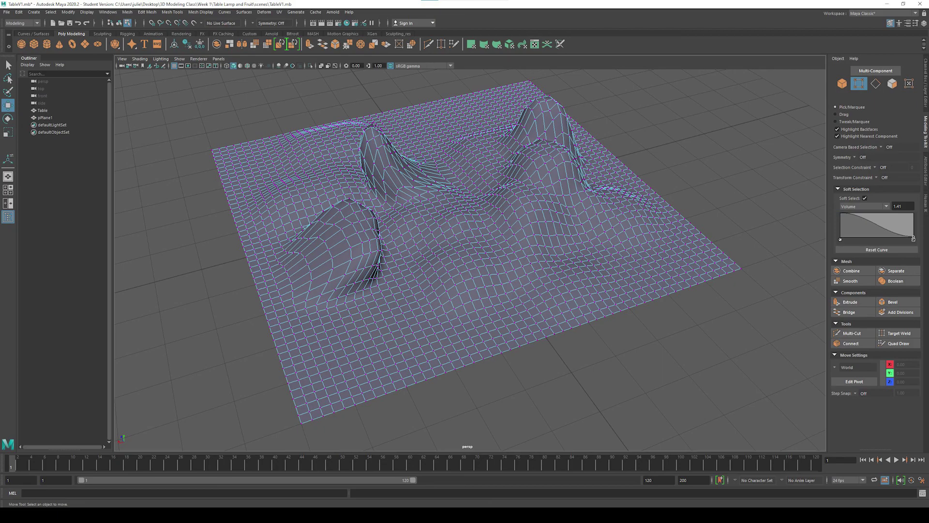
pyautogui.hotkey('ctrl', 'z')
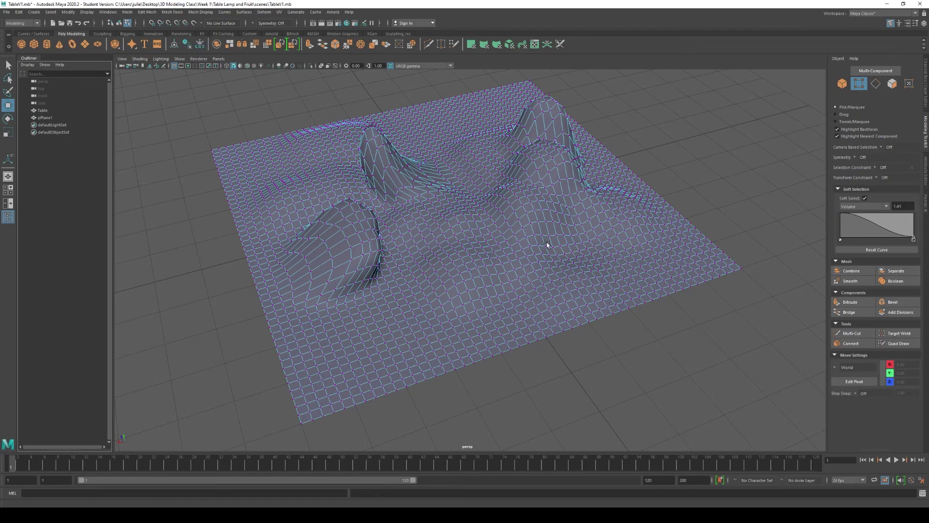
# Return to object selection and delete the sculpted terrain plane.
pyautogui.scroll(-2, 547, 244)
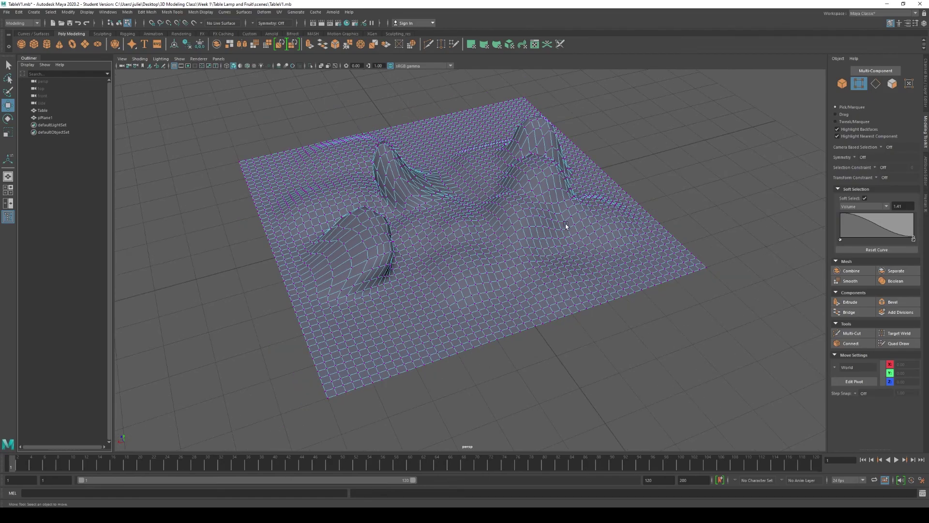
pyautogui.click(840, 82)
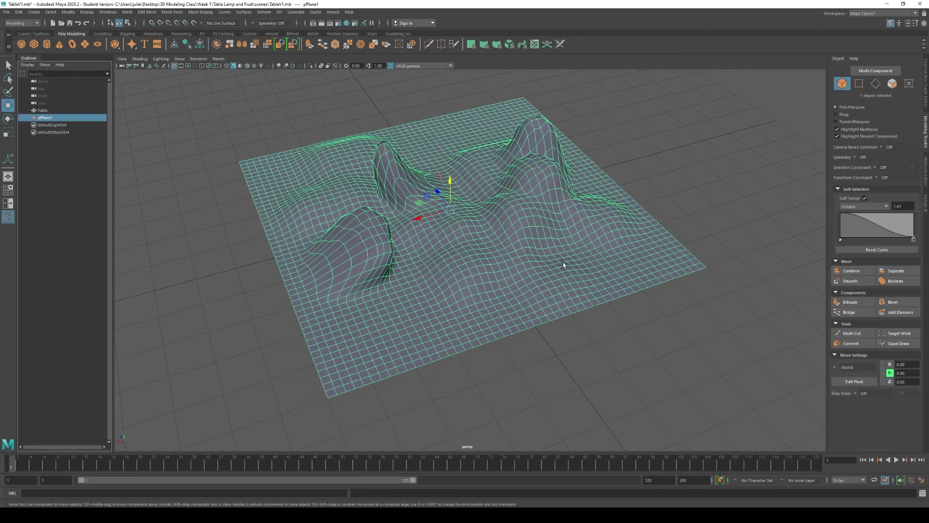
pyautogui.press('Delete')
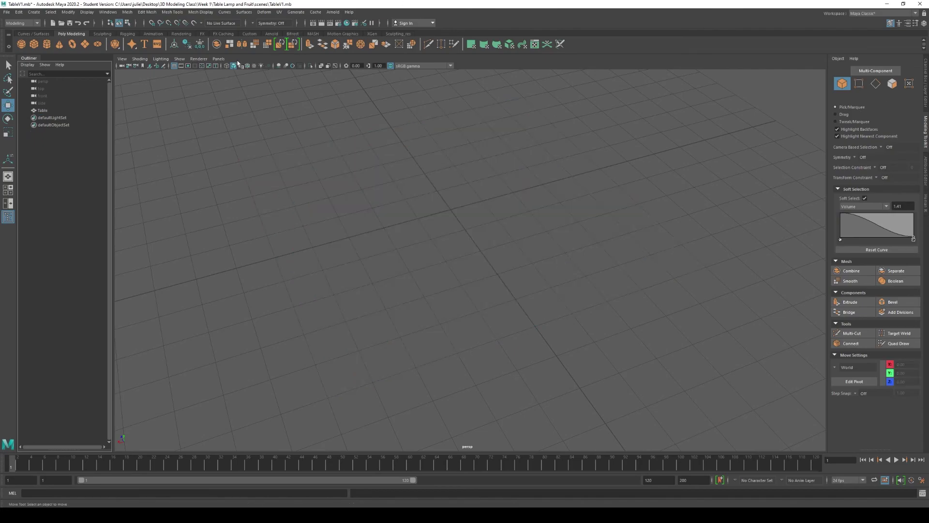
# Create a polygon cube, frame it in the view and show its creation attributes.
pyautogui.click(34, 44)
pyautogui.scroll(3, 473, 168)
pyautogui.scroll(2, 477, 182)
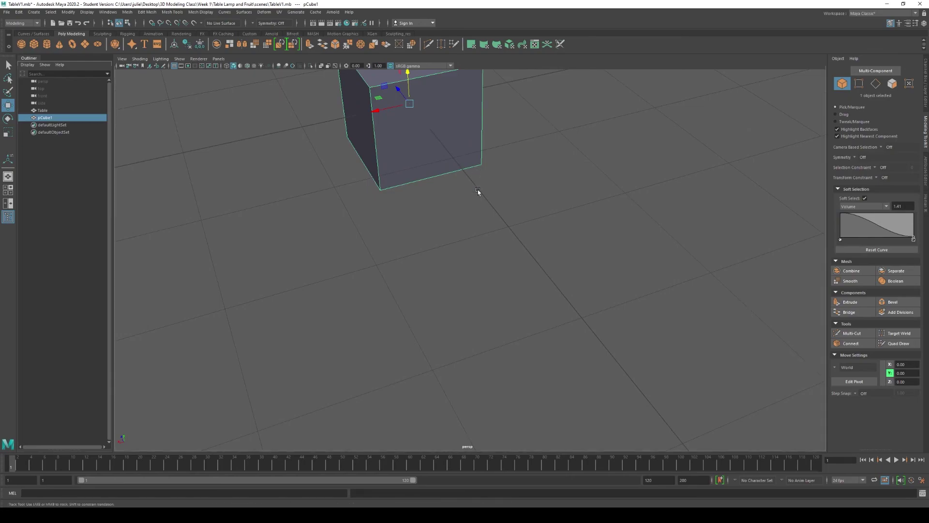
pyautogui.press('f')
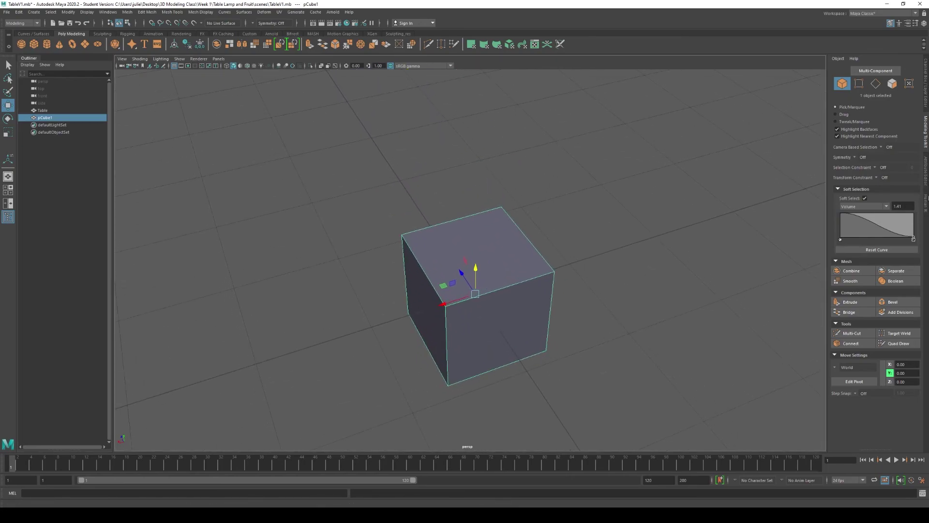
pyautogui.click(926, 172)
pyautogui.click(828, 72)
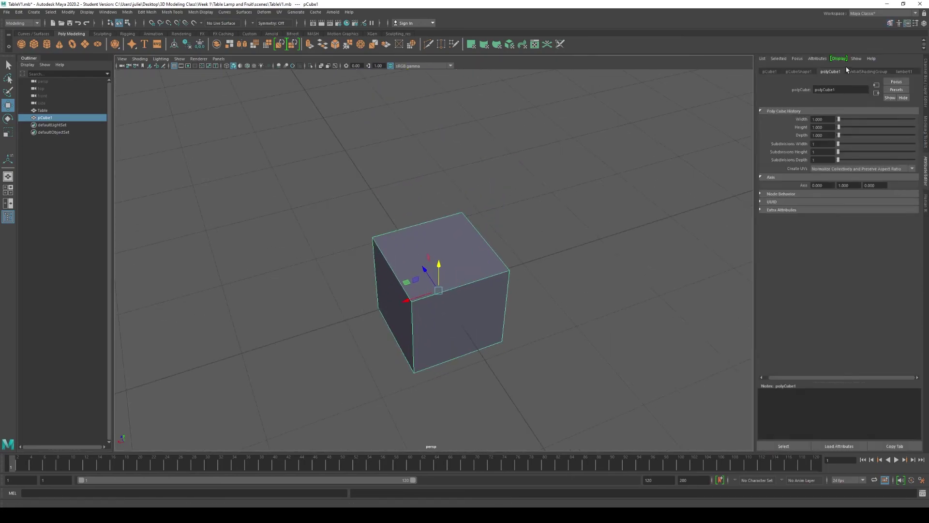
# Set the cube's width, height and depth to 10 each.
pyautogui.click(834, 118)
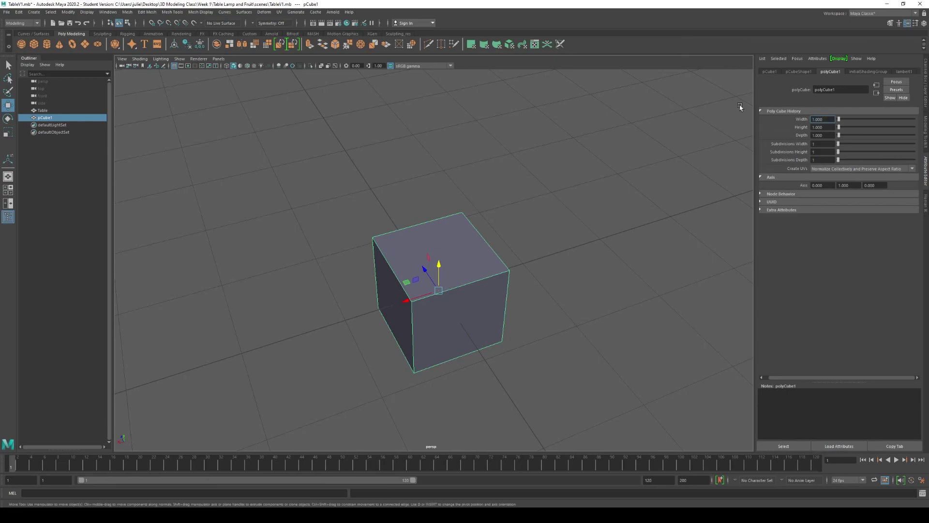
pyautogui.moveTo(827, 121); pyautogui.dragTo(791, 121)
pyautogui.write('10')
pyautogui.press('Tab')
pyautogui.write('10')
pyautogui.press('Tab')
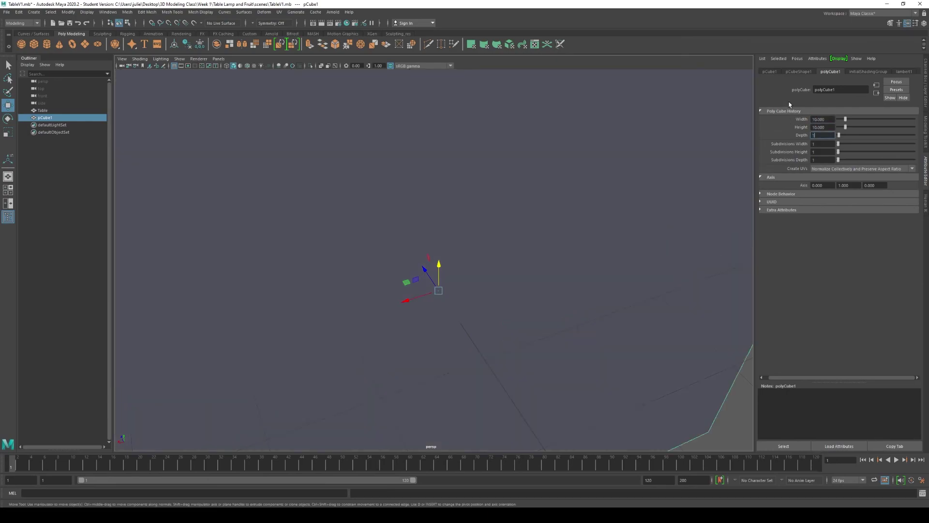
pyautogui.write('10')
pyautogui.press('Tab')
pyautogui.press('f')
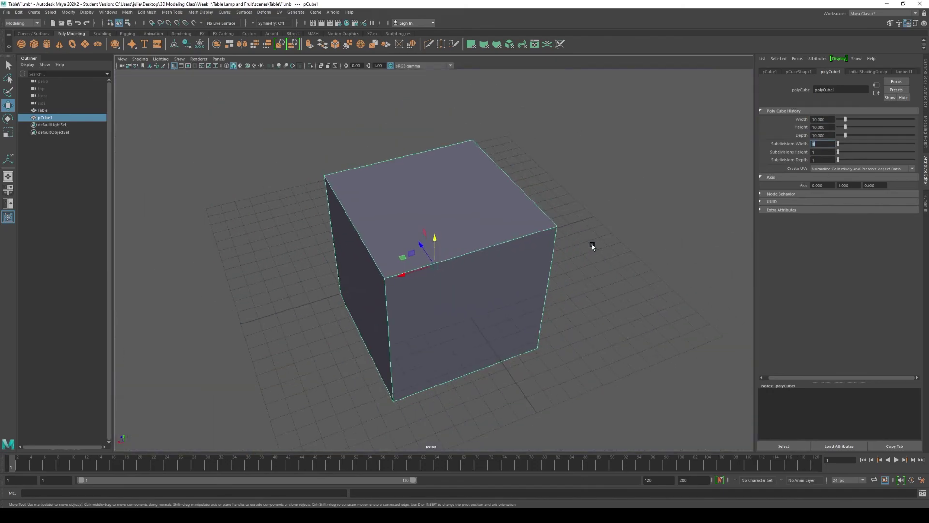
pyautogui.scroll(2, 674, 257)
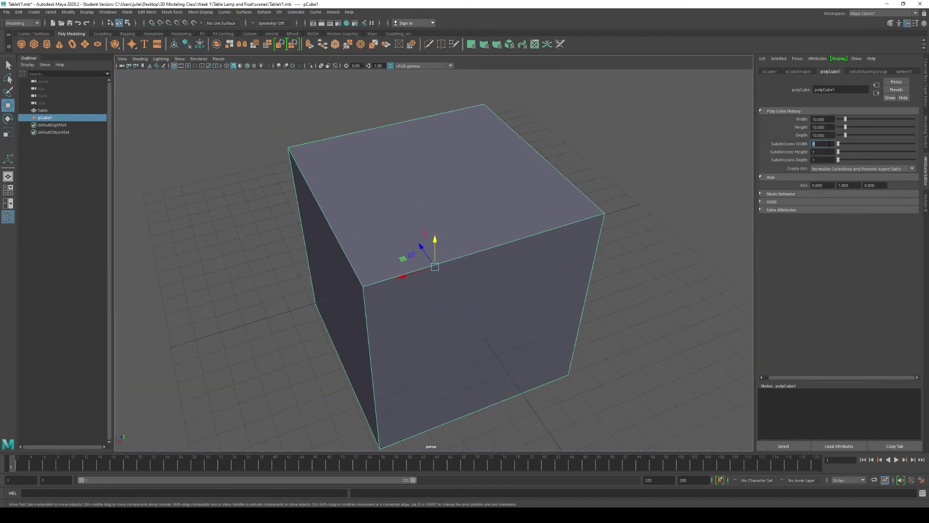
# Set the cube's width, height and depth subdivisions to 15 each.
pyautogui.write('15')
pyautogui.press('Tab')
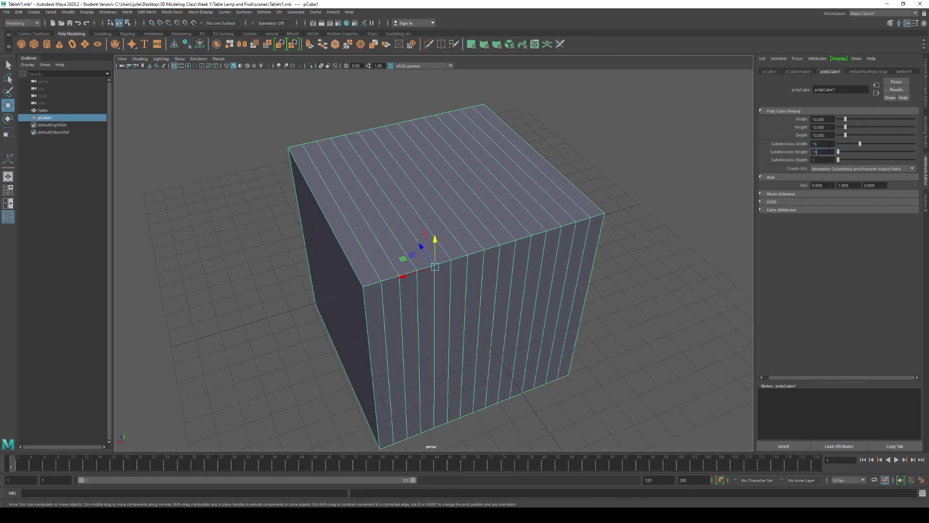
pyautogui.write('15')
pyautogui.press('Tab')
pyautogui.write('15')
pyautogui.press('Tab')
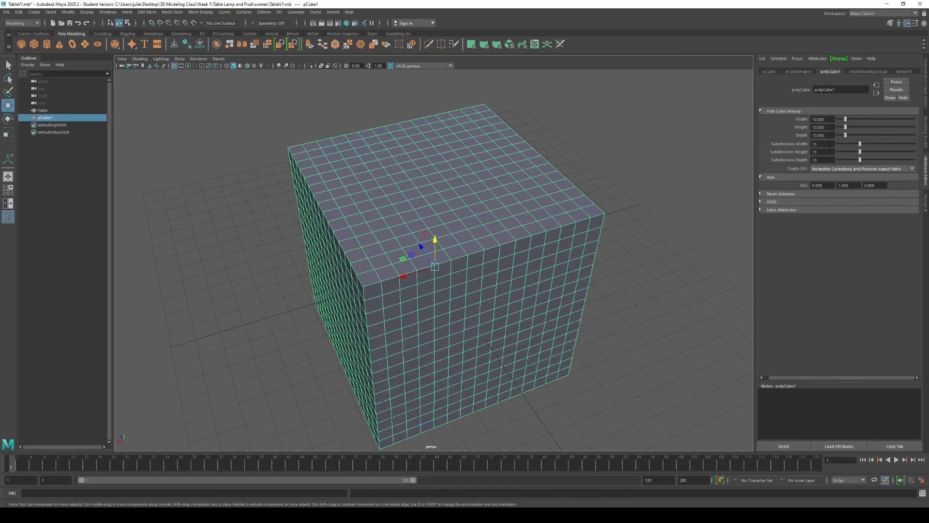
pyautogui.keyDown('alt'); pyautogui.moveTo(523, 227); pyautogui.dragTo(463, 215); pyautogui.keyUp('alt')
pyautogui.keyDown('alt'); pyautogui.moveTo(463, 215); pyautogui.dragTo(508, 253, button='right'); pyautogui.keyUp('alt')
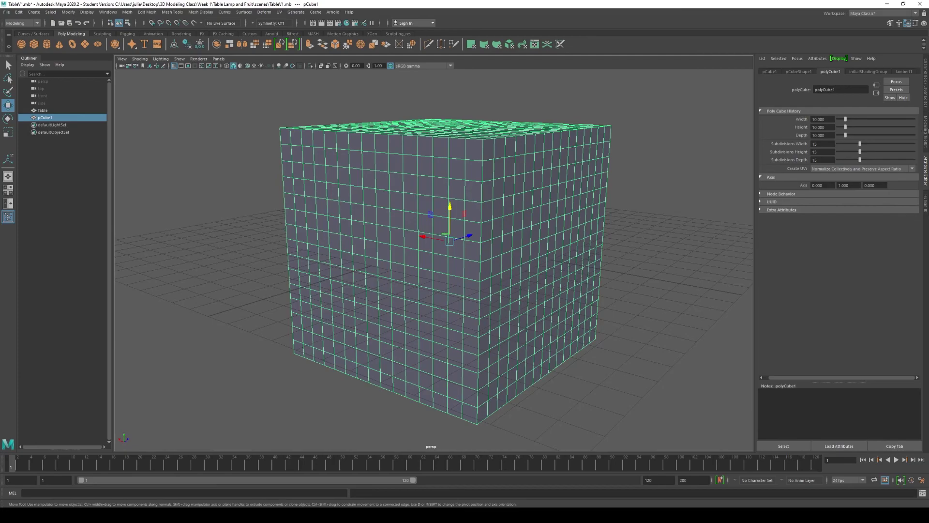
# Review the modeling toolkit's symmetry options for the cube and switch to face selection.
pyautogui.click(925, 130)
pyautogui.keyDown('alt'); pyautogui.moveTo(469, 135); pyautogui.dragTo(484, 169); pyautogui.keyUp('alt')
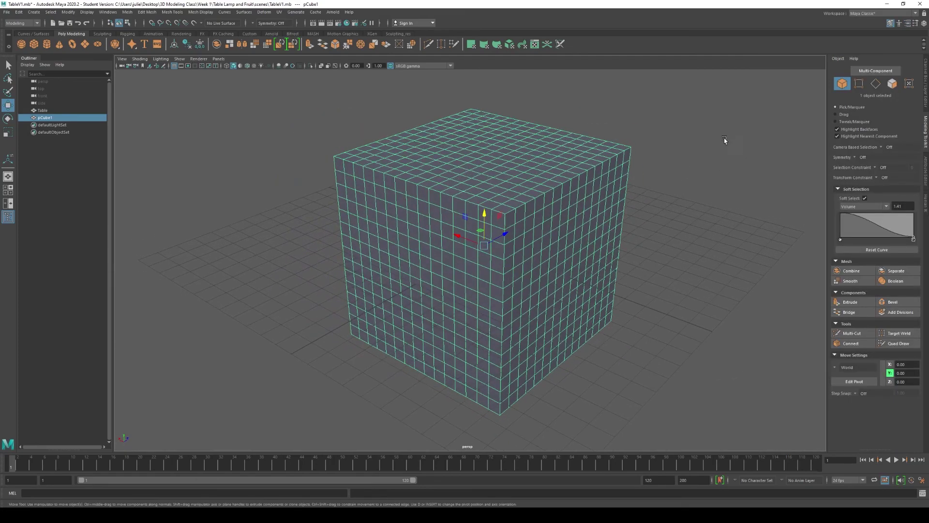
pyautogui.click(854, 158)
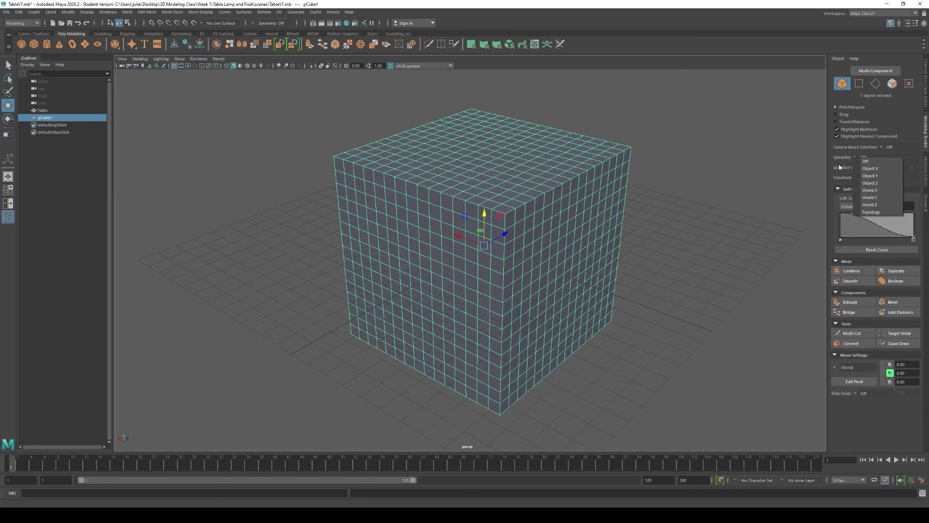
pyautogui.click(839, 162)
pyautogui.keyDown('alt'); pyautogui.moveTo(629, 227); pyautogui.dragTo(527, 127); pyautogui.keyUp('alt')
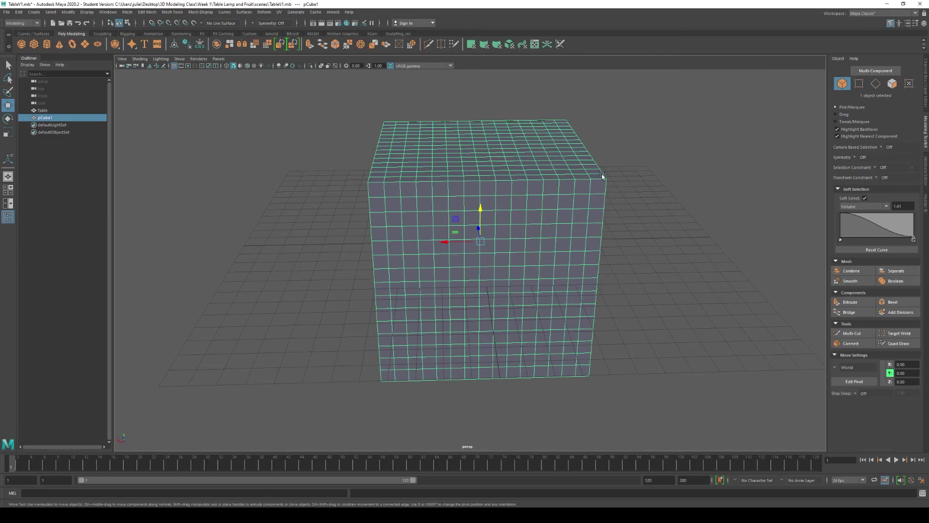
pyautogui.keyDown('alt'); pyautogui.moveTo(608, 197); pyautogui.dragTo(588, 233); pyautogui.keyUp('alt')
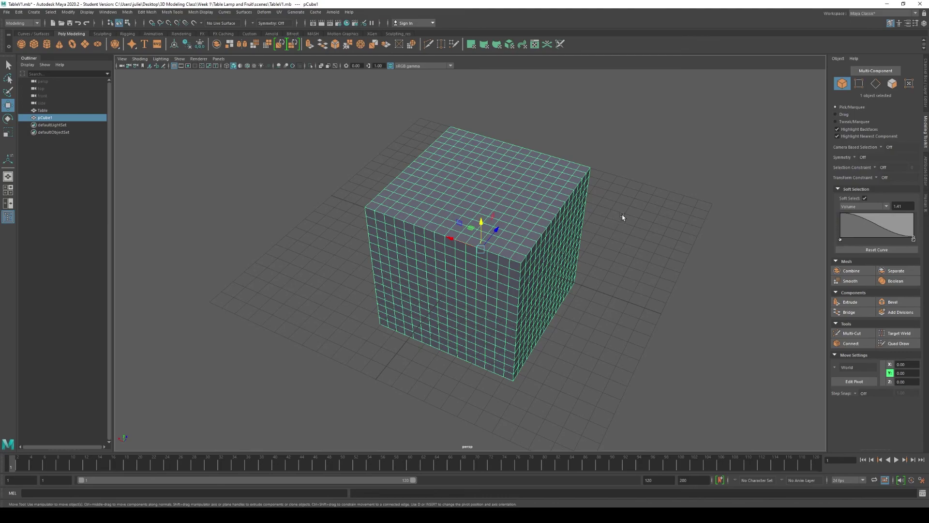
pyautogui.keyDown('alt'); pyautogui.moveTo(532, 184); pyautogui.dragTo(747, 173, button='right'); pyautogui.keyUp('alt')
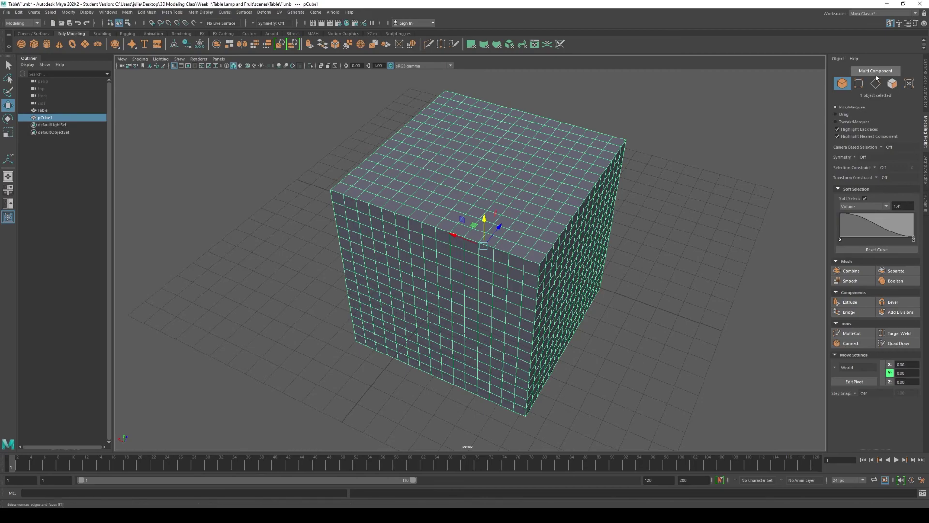
pyautogui.click(892, 84)
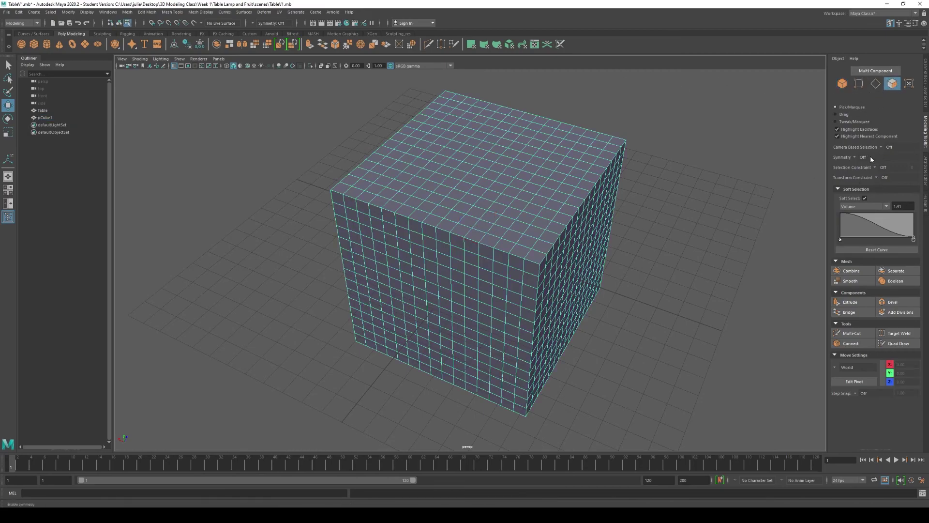
# Set the symmetry to Object X and inspect the mirrored face selection on opposite sides of the cube.
pyautogui.click(852, 157)
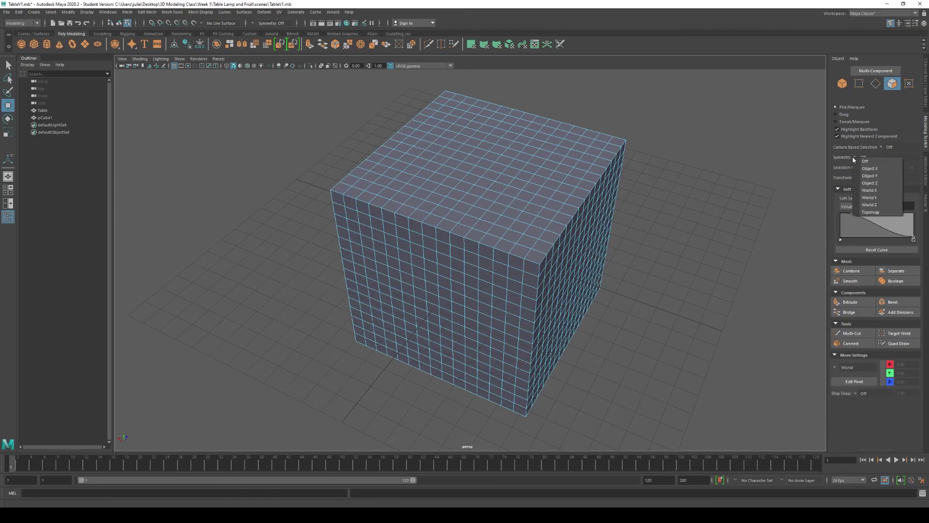
pyautogui.click(874, 169)
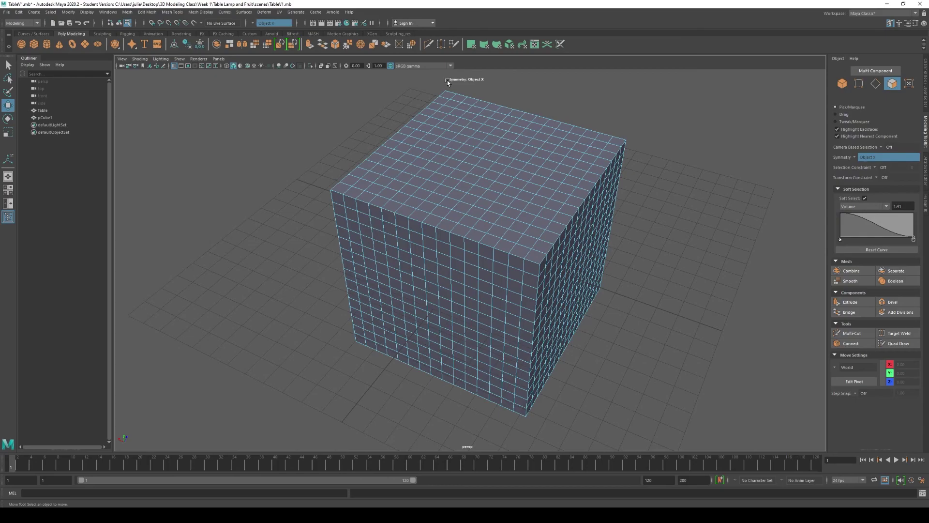
pyautogui.moveTo(444, 81)
pyautogui.keyDown('alt'); pyautogui.moveTo(663, 229); pyautogui.dragTo(662, 291); pyautogui.keyUp('alt')
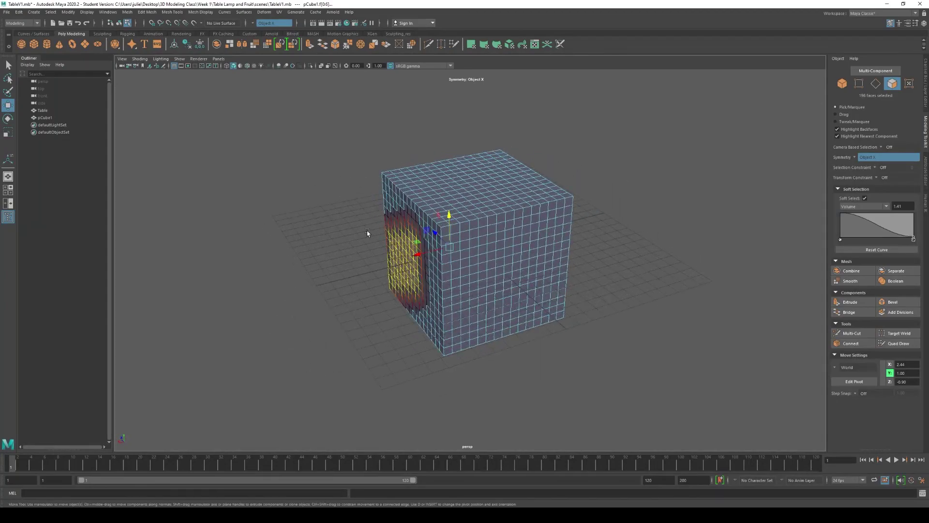
pyautogui.keyDown('alt'); pyautogui.moveTo(456, 280); pyautogui.dragTo(581, 295); pyautogui.keyUp('alt')
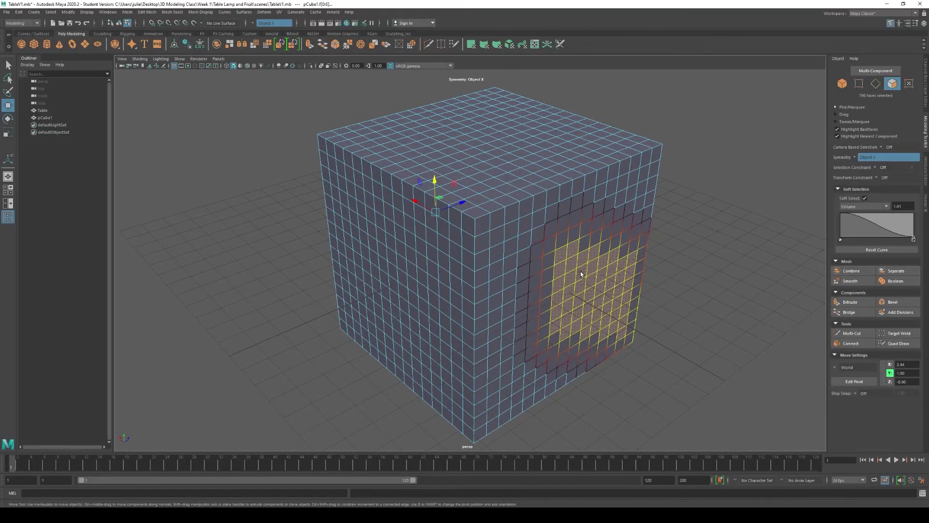
# Turn off soft selection and select a single face near the middle of the cube's side.
pyautogui.press('b')
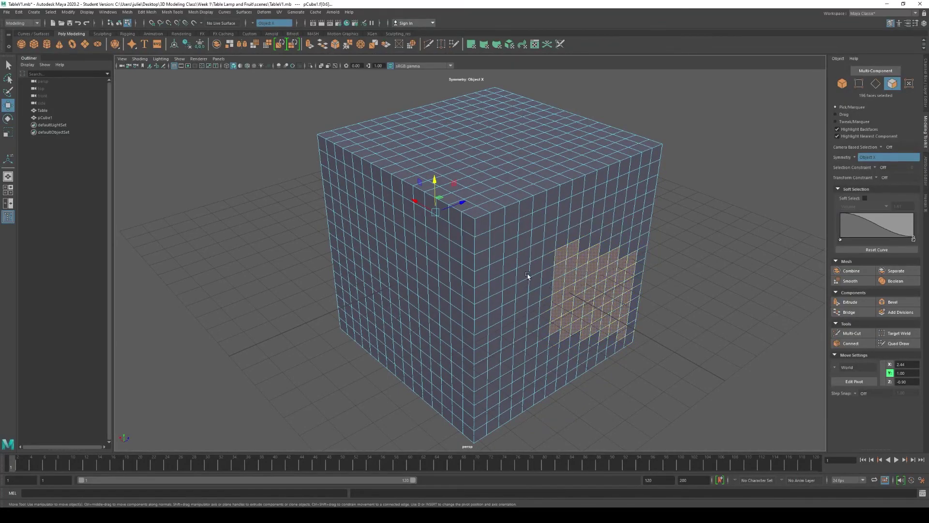
pyautogui.click(546, 290)
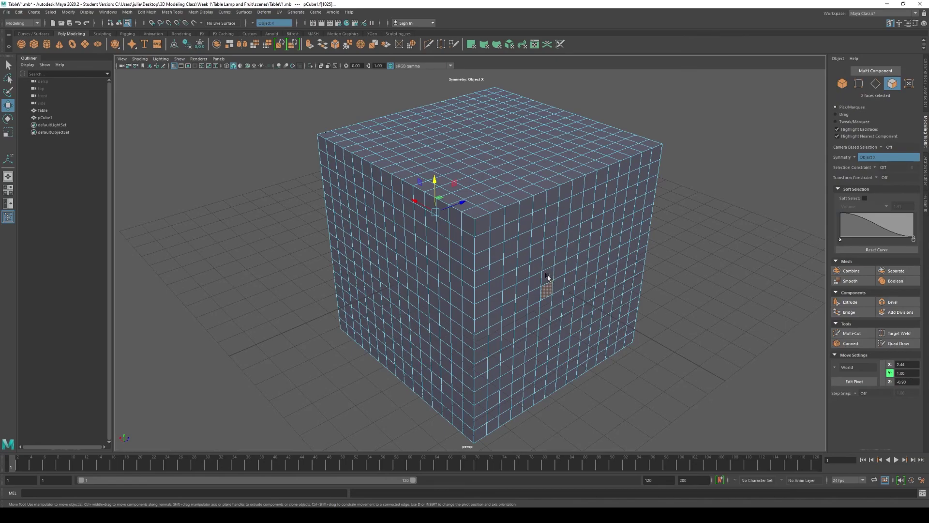
pyautogui.keyDown('alt'); pyautogui.moveTo(608, 295); pyautogui.dragTo(545, 284); pyautogui.keyUp('alt')
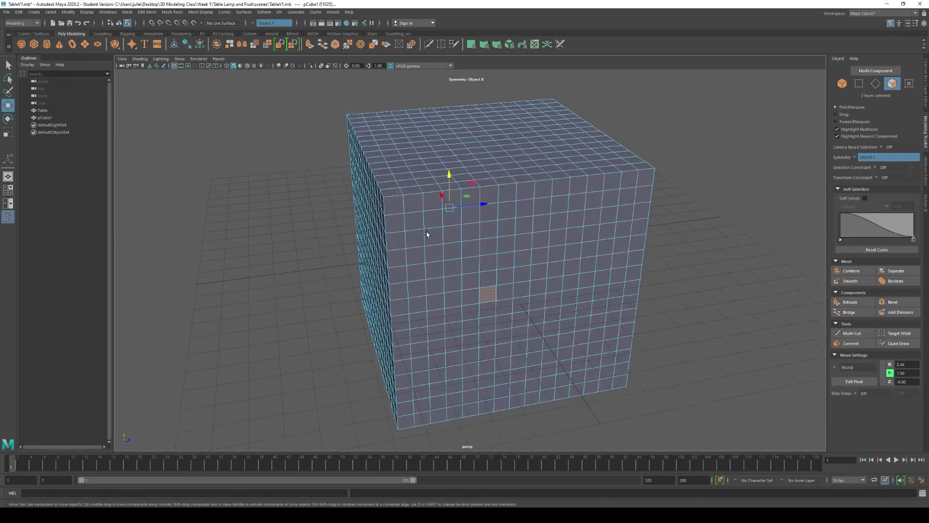
# Select two adjacent rows of seven faces near the upper edge of the cube's side, mirrored across Object X.
pyautogui.click(415, 222)
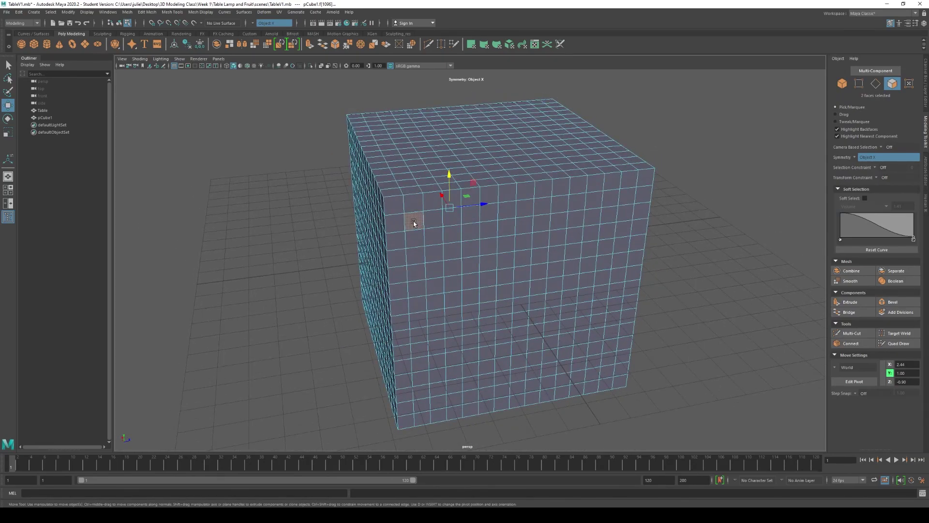
pyautogui.keyDown('shift'); pyautogui.click(432, 221); pyautogui.keyUp('shift')
pyautogui.keyDown('shift'); pyautogui.click(453, 222); pyautogui.keyUp('shift')
pyautogui.keyDown('shift'); pyautogui.click(476, 222); pyautogui.keyUp('shift')
pyautogui.keyDown('shift'); pyautogui.click(492, 219); pyautogui.keyUp('shift')
pyautogui.keyDown('shift'); pyautogui.click(514, 217); pyautogui.keyUp('shift')
pyautogui.keyDown('shift'); pyautogui.click(526, 224); pyautogui.keyUp('shift')
pyautogui.keyDown('shift'); pyautogui.click(506, 229); pyautogui.keyUp('shift')
pyautogui.keyDown('shift'); pyautogui.click(488, 230); pyautogui.keyUp('shift')
pyautogui.keyDown('shift'); pyautogui.click(472, 234); pyautogui.keyUp('shift')
pyautogui.keyDown('shift'); pyautogui.click(450, 235); pyautogui.keyUp('shift')
pyautogui.keyDown('shift'); pyautogui.click(434, 237); pyautogui.keyUp('shift')
pyautogui.keyDown('shift'); pyautogui.click(414, 239); pyautogui.keyUp('shift')
pyautogui.keyDown('alt'); pyautogui.moveTo(456, 252); pyautogui.dragTo(508, 254); pyautogui.keyUp('alt')
pyautogui.keyDown('alt'); pyautogui.moveTo(553, 292); pyautogui.dragTo(526, 319); pyautogui.keyUp('alt')
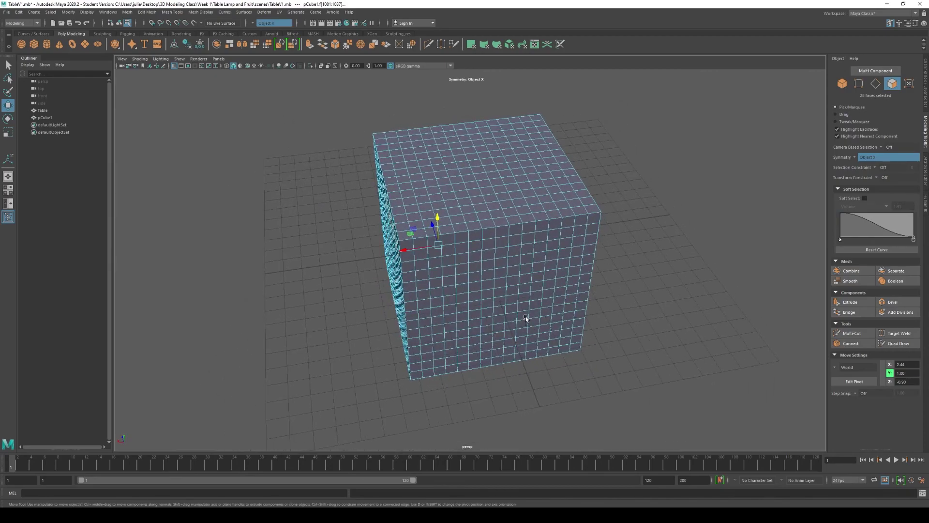
# Scale the selected side faces outward along X to form matching arms on opposite sides of the cube.
pyautogui.press('r')
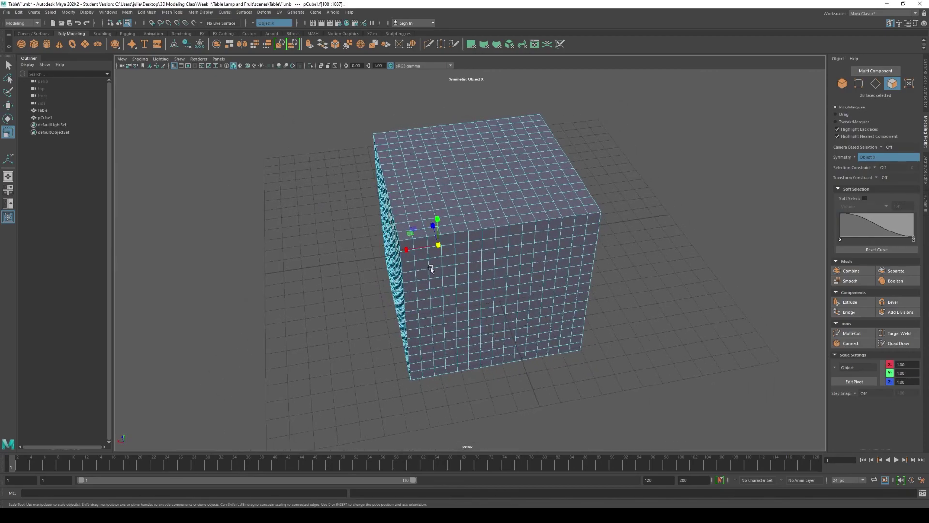
pyautogui.moveTo(408, 249); pyautogui.dragTo(358, 255)
pyautogui.keyDown('alt'); pyautogui.moveTo(498, 314); pyautogui.dragTo(486, 300); pyautogui.keyUp('alt')
pyautogui.scroll(4, 401, 311)
pyautogui.scroll(-2, 611, 334)
pyautogui.keyDown('alt'); pyautogui.moveTo(611, 334); pyautogui.dragTo(604, 331); pyautogui.keyUp('alt')
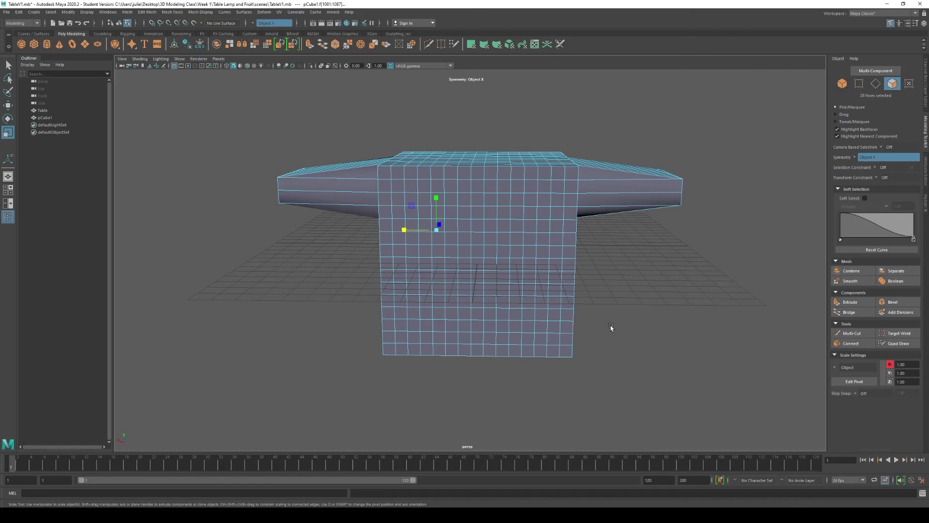
pyautogui.keyDown('alt'); pyautogui.moveTo(610, 328); pyautogui.dragTo(591, 300); pyautogui.keyUp('alt')
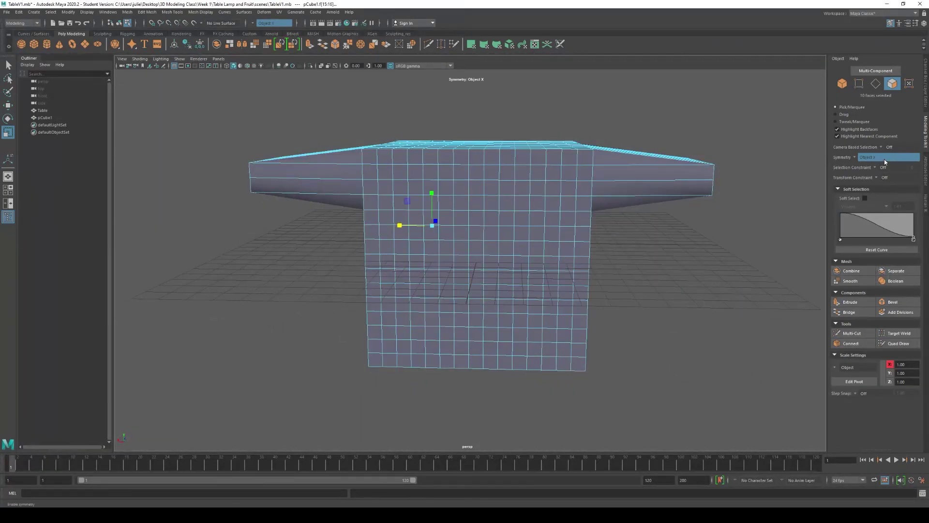
# Change the symmetry to Object Y and select a face in the upper part of the cube's front to test vertical mirroring.
pyautogui.click(855, 156)
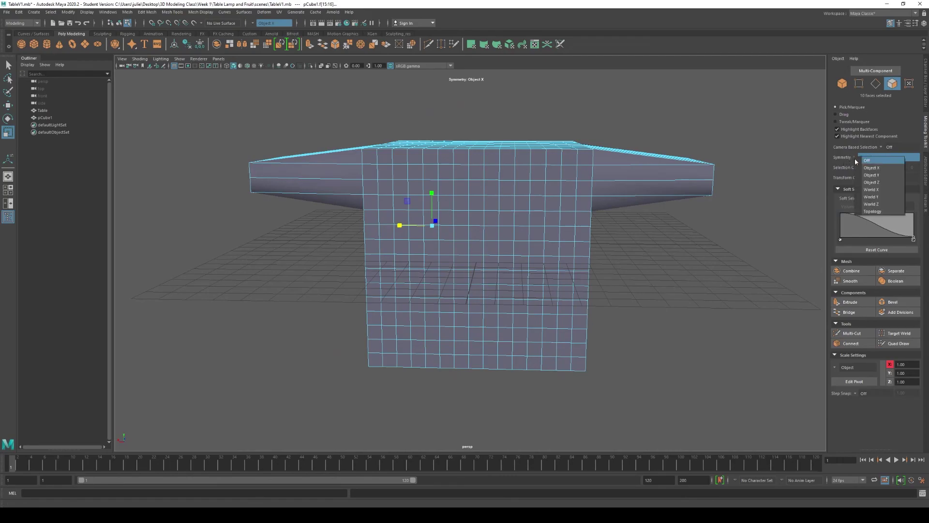
pyautogui.click(875, 176)
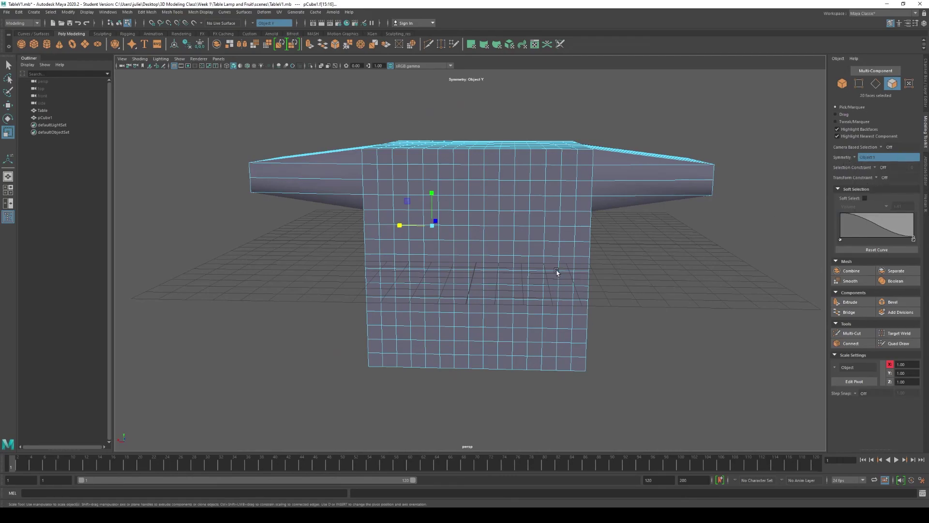
pyautogui.keyDown('alt'); pyautogui.moveTo(556, 269); pyautogui.dragTo(499, 275); pyautogui.keyUp('alt')
pyautogui.click(432, 274)
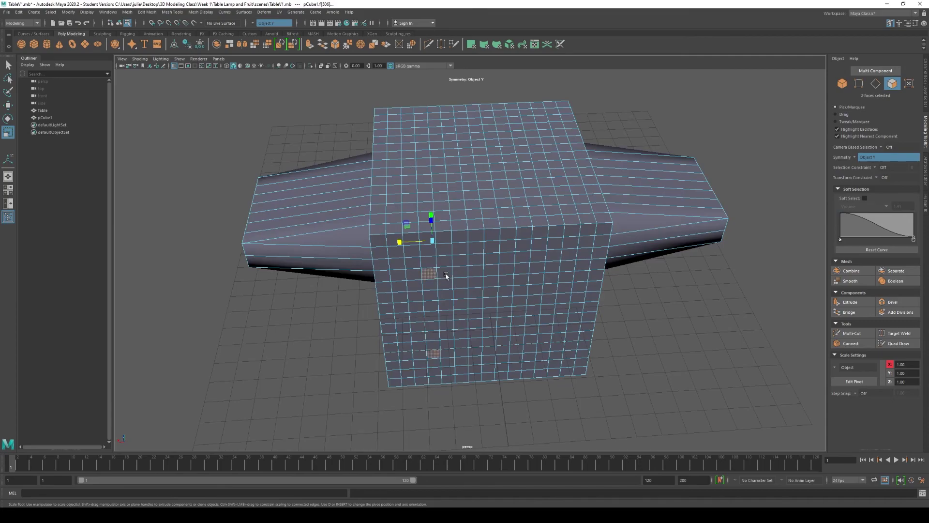
pyautogui.keyDown('alt'); pyautogui.moveTo(189, 423); pyautogui.dragTo(139, 423); pyautogui.keyUp('alt')
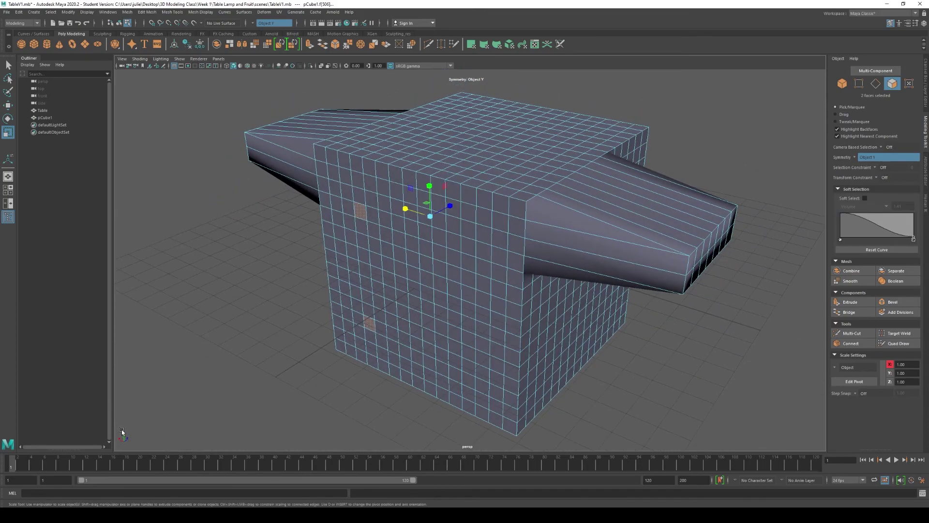
pyautogui.moveTo(428, 352)
pyautogui.keyDown('alt'); pyautogui.mouseDown()
pyautogui.moveTo(429, 364)
pyautogui.moveTo(443, 354)
pyautogui.mouseUp(); pyautogui.keyUp('alt')
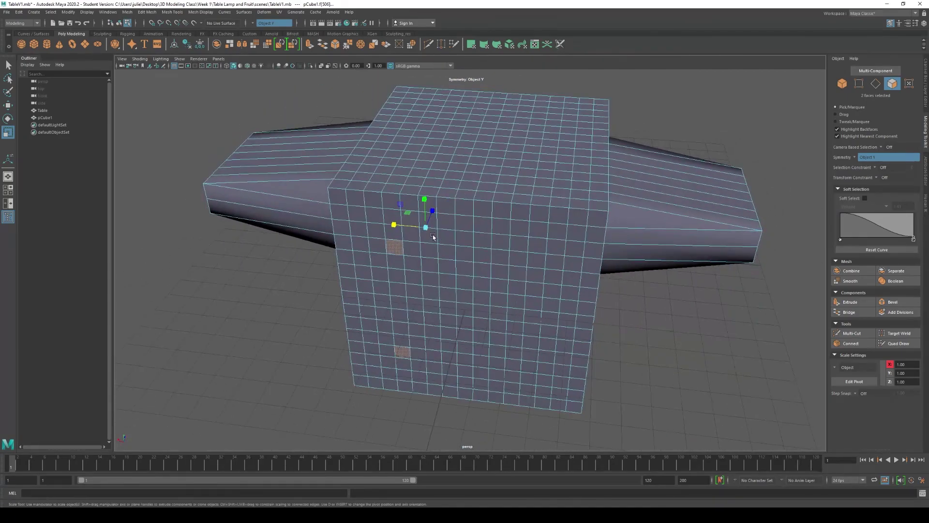
# Select two adjacent rows of seven faces in the middle of the cube's top, mirrored onto its underside.
pyautogui.click(480, 223)
pyautogui.keyDown('alt'); pyautogui.moveTo(514, 379); pyautogui.dragTo(463, 167); pyautogui.keyUp('alt')
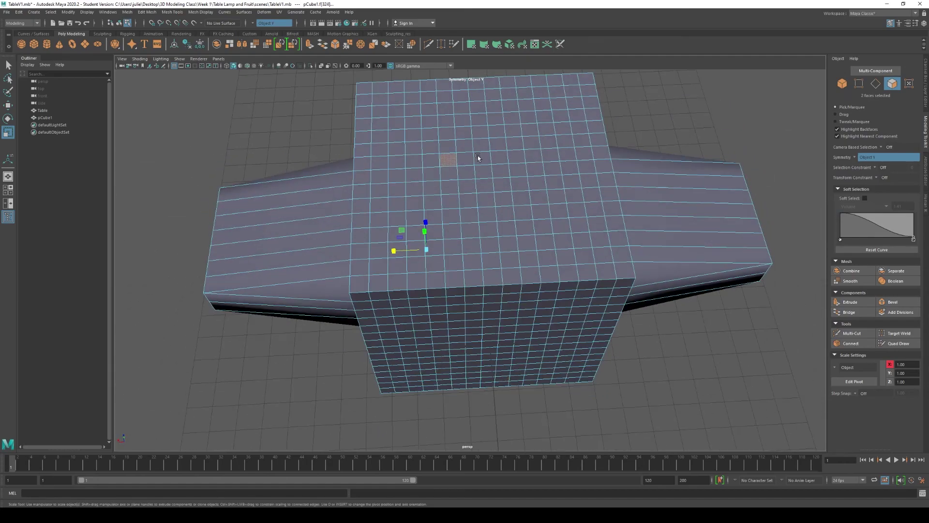
pyautogui.keyDown('shift'); pyautogui.click(467, 161); pyautogui.keyUp('shift')
pyautogui.keyDown('shift'); pyautogui.click(483, 159); pyautogui.keyUp('shift')
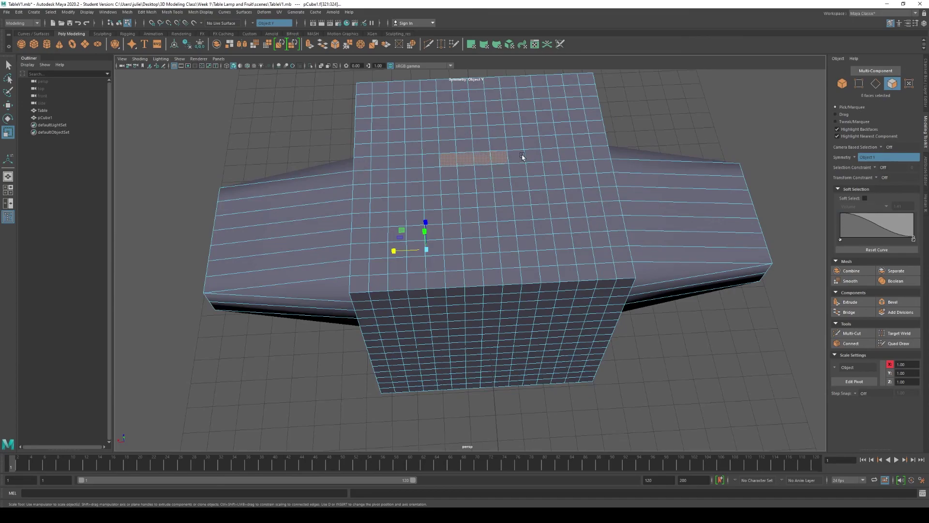
pyautogui.keyDown('shift'); pyautogui.click(521, 157); pyautogui.keyUp('shift')
pyautogui.keyDown('shift'); pyautogui.click(430, 161); pyautogui.keyUp('shift')
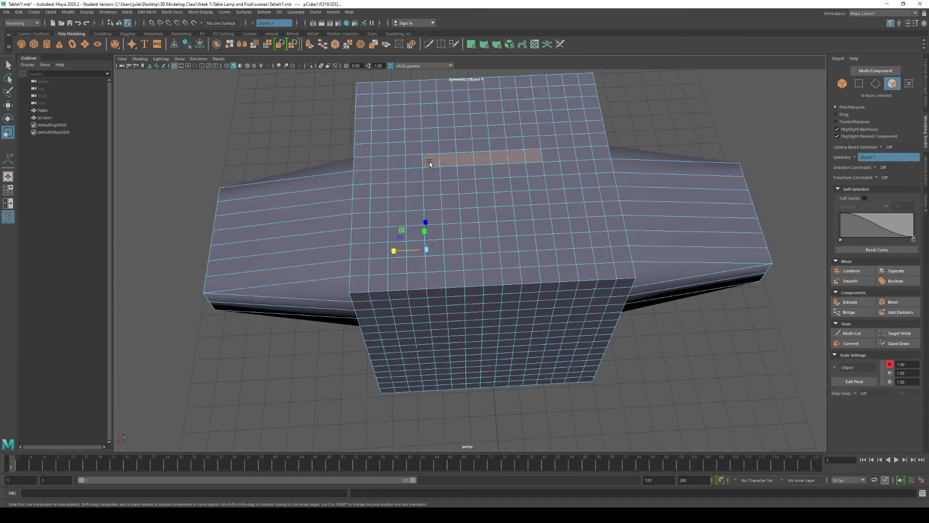
pyautogui.keyDown('alt'); pyautogui.moveTo(524, 254); pyautogui.dragTo(514, 313); pyautogui.keyUp('alt')
pyautogui.keyDown('shift'); pyautogui.click(443, 200); pyautogui.keyUp('shift')
pyautogui.keyDown('shift'); pyautogui.click(468, 202); pyautogui.keyUp('shift')
pyautogui.keyDown('shift'); pyautogui.click(483, 203); pyautogui.keyUp('shift')
pyautogui.keyDown('shift'); pyautogui.click(521, 203); pyautogui.keyUp('shift')
# Scale the selected top and bottom faces outward along Y to form tapered protrusions above and below the cube.
pyautogui.keyDown('alt'); pyautogui.moveTo(521, 351); pyautogui.dragTo(510, 302); pyautogui.keyUp('alt')
pyautogui.moveTo(437, 194); pyautogui.dragTo(437, 147)
pyautogui.keyDown('alt'); pyautogui.moveTo(482, 244); pyautogui.dragTo(448, 213); pyautogui.keyUp('alt')
pyautogui.keyDown('alt'); pyautogui.moveTo(484, 283); pyautogui.dragTo(555, 277); pyautogui.keyUp('alt')
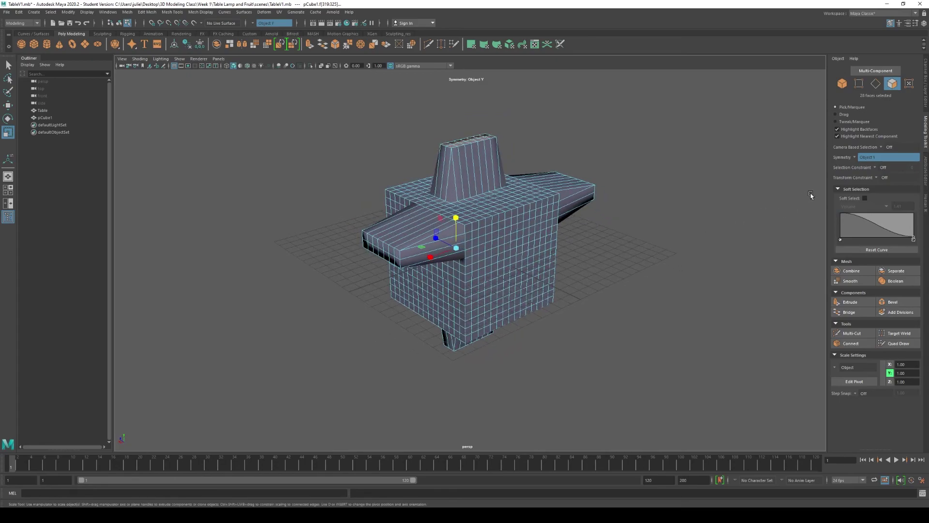
# Switch to vertex selection and select a short row of vertices on a flat side of the cube.
pyautogui.scroll(3, 547, 275)
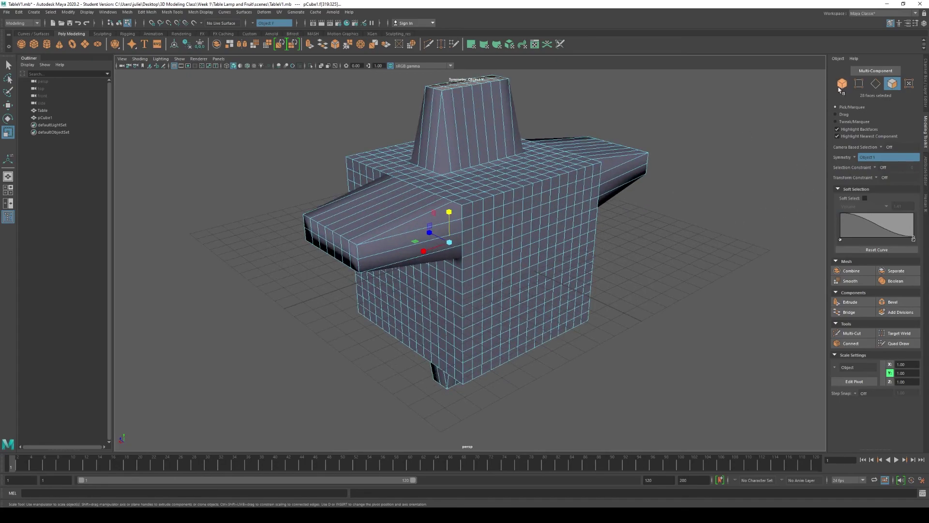
pyautogui.click(859, 83)
pyautogui.scroll(5, 542, 252)
pyautogui.moveTo(528, 262)
pyautogui.mouseDown()
pyautogui.moveTo(517, 274)
pyautogui.moveTo(537, 270)
pyautogui.mouseUp()
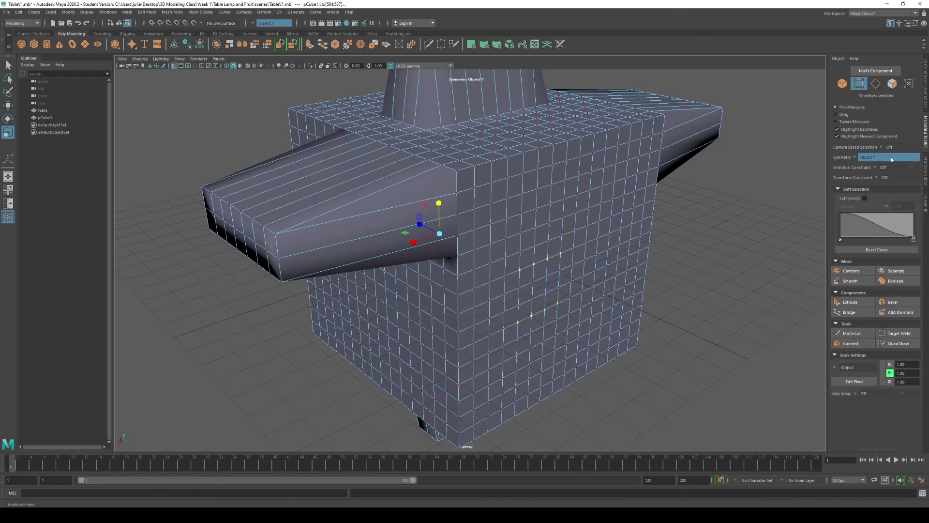
# Change the symmetry to Object Z and select two adjacent vertices on the flat side of the cube.
pyautogui.click(855, 160)
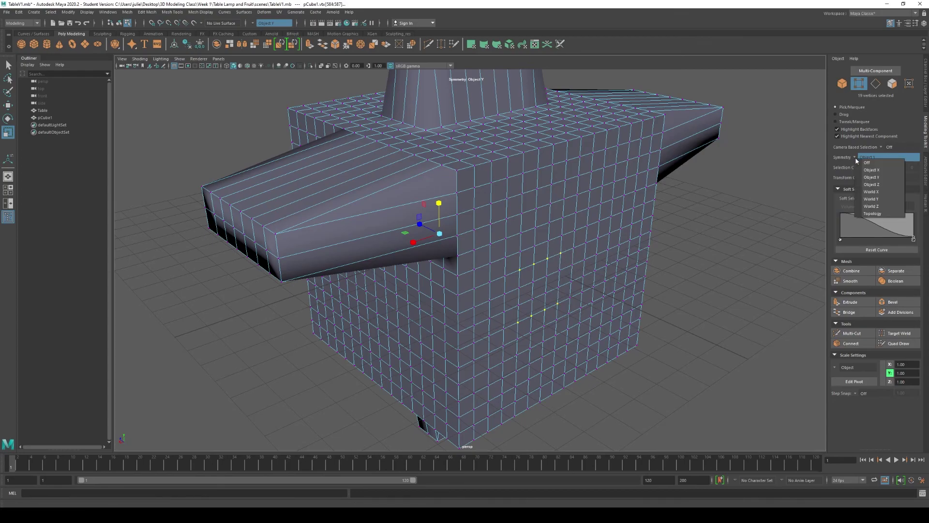
pyautogui.click(878, 185)
pyautogui.keyDown('alt'); pyautogui.moveTo(719, 242); pyautogui.dragTo(623, 263); pyautogui.keyUp('alt')
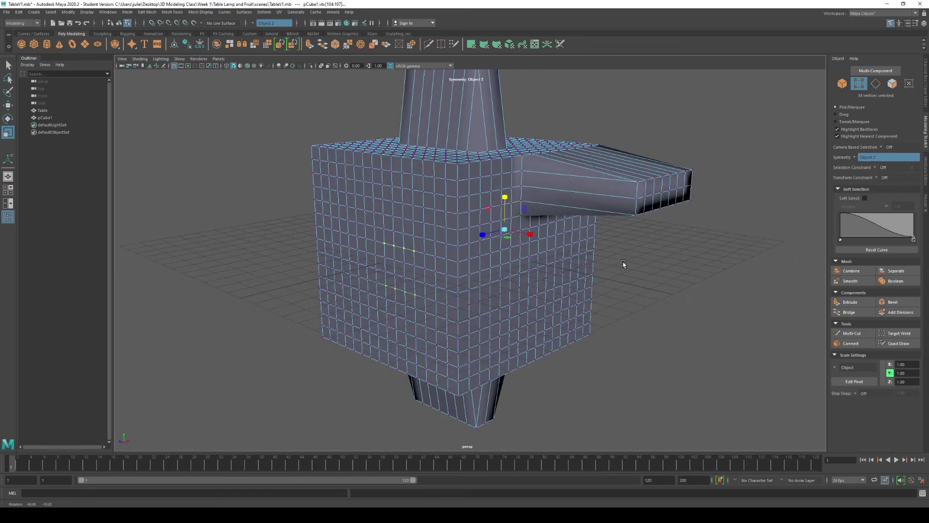
pyautogui.scroll(5, 384, 247)
pyautogui.moveTo(290, 193); pyautogui.dragTo(312, 213)
pyautogui.keyDown('shift'); pyautogui.click(318, 206); pyautogui.keyUp('shift')
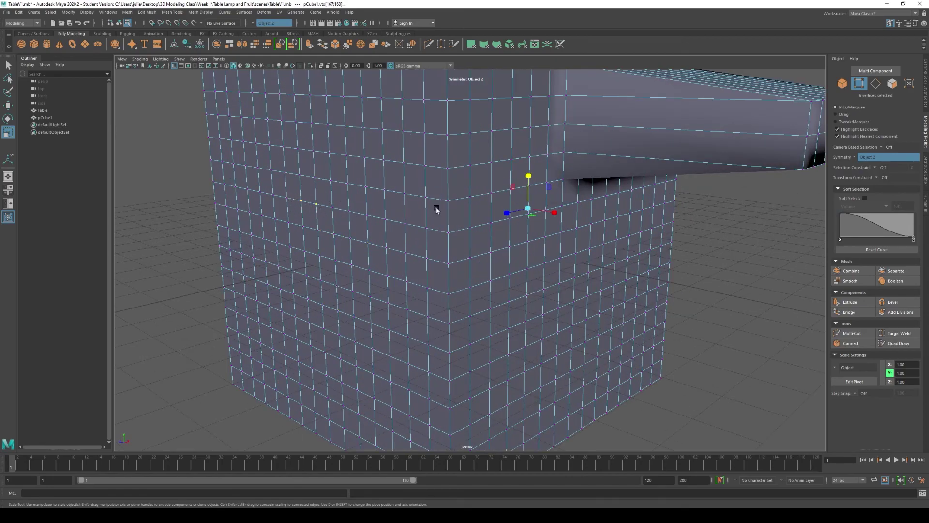
# Scale the mirrored vertices outward along Z into pointed spikes and clear the selection.
pyautogui.moveTo(506, 213); pyautogui.dragTo(482, 218)
pyautogui.scroll(-5, 565, 251)
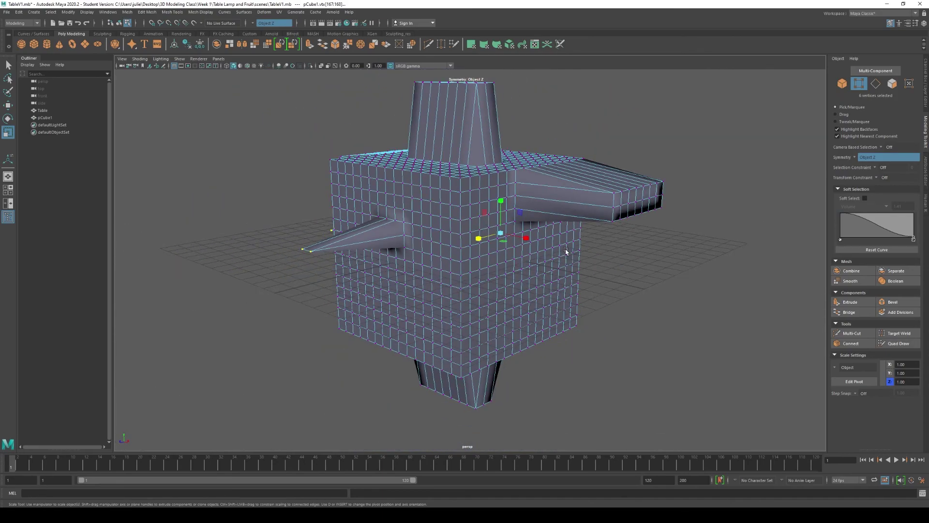
pyautogui.keyDown('alt'); pyautogui.moveTo(598, 270); pyautogui.dragTo(506, 286); pyautogui.keyUp('alt')
pyautogui.click(727, 284)
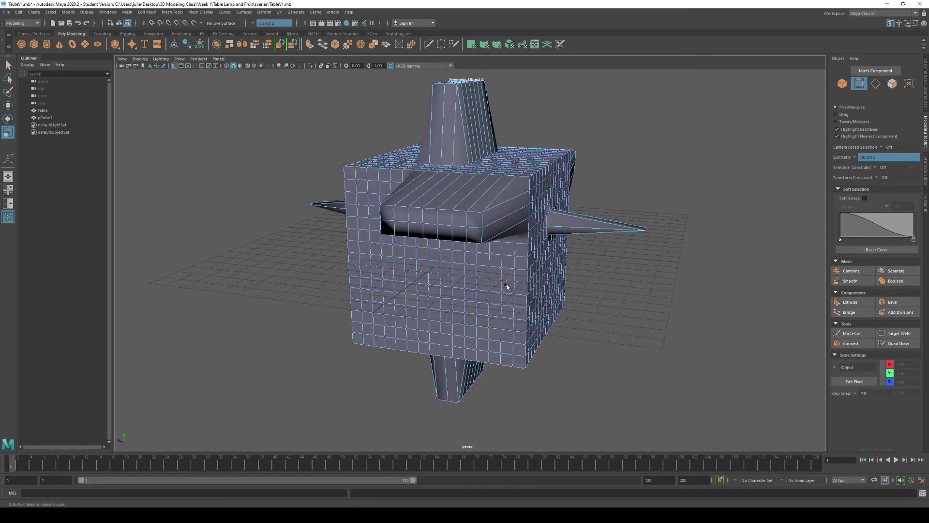
# Turn on soft selection and pull groups of vertices outward from the cube's sides into rounded bumps under Object Z symmetry.
pyautogui.press('b')
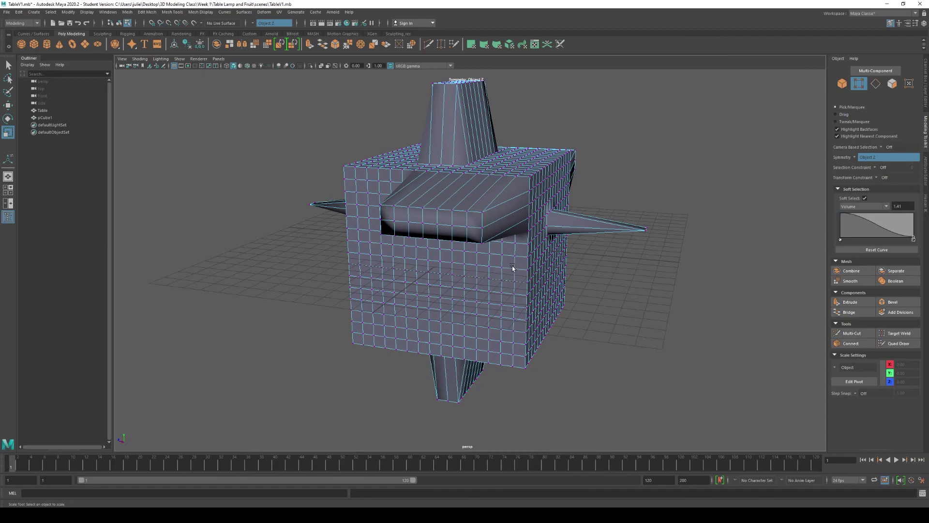
pyautogui.moveTo(517, 264); pyautogui.dragTo(492, 279)
pyautogui.moveTo(464, 245)
pyautogui.mouseDown()
pyautogui.moveTo(450, 254)
pyautogui.moveTo(459, 253)
pyautogui.mouseUp()
pyautogui.moveTo(466, 209); pyautogui.dragTo(702, 314)
pyautogui.click(701, 315)
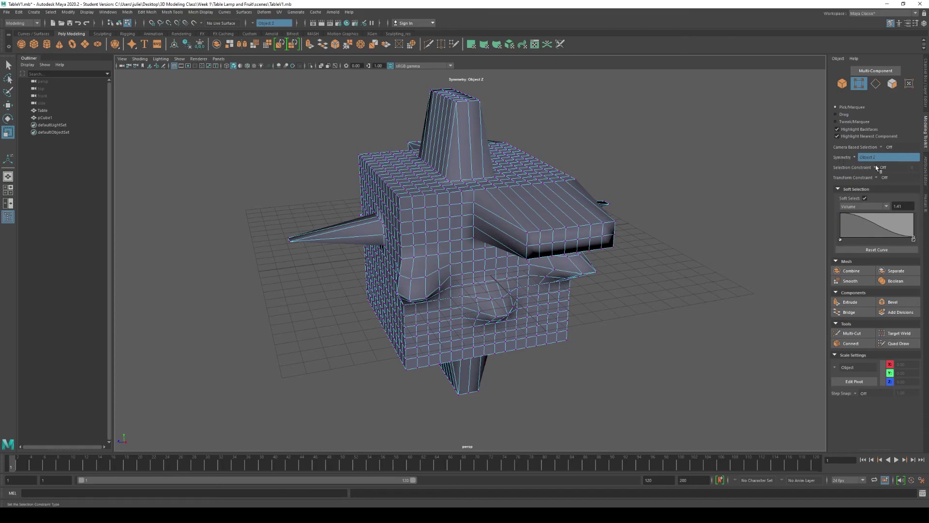
pyautogui.keyDown('alt'); pyautogui.moveTo(614, 259); pyautogui.dragTo(486, 302); pyautogui.keyUp('alt')
pyautogui.scroll(5, 517, 207)
pyautogui.scroll(-3, 489, 296)
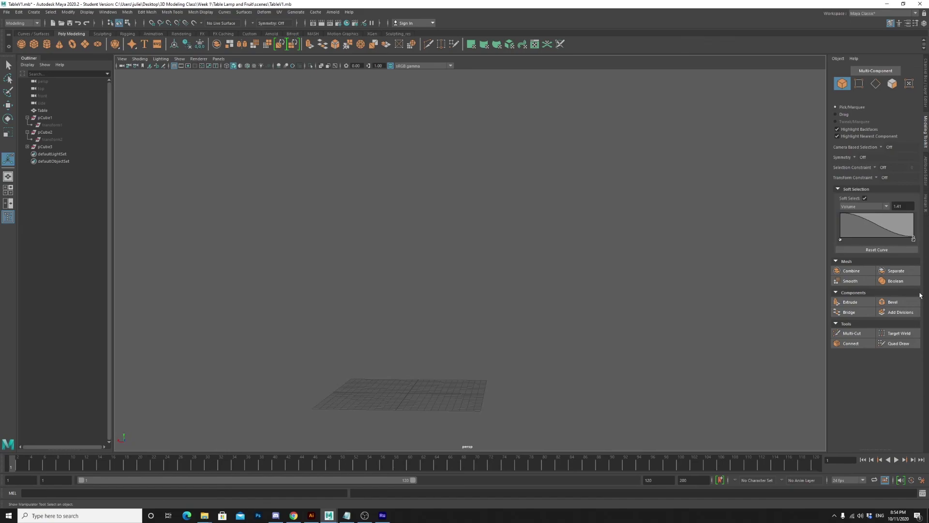
# Save the scene.
pyautogui.hotkey('ctrl', 's')
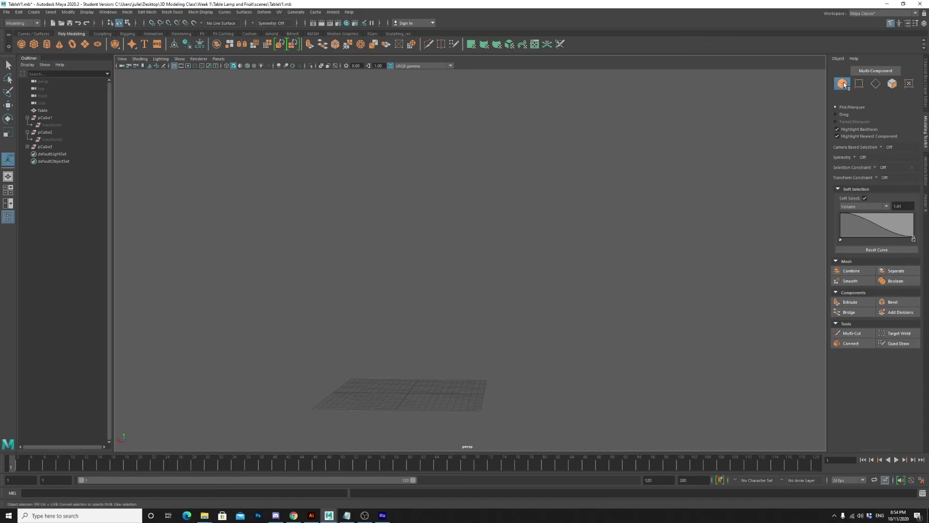